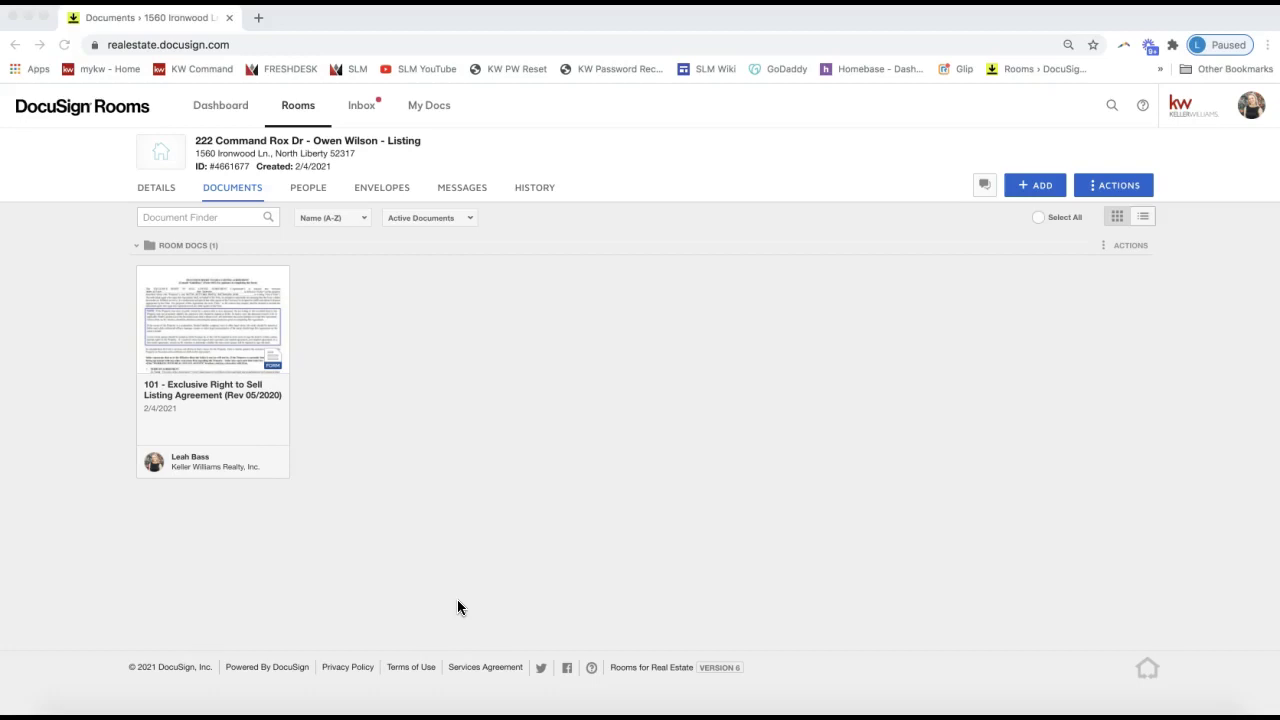
- Open the 101 Exclusive Right to Sell Listing Agreement for editing
{"action": "left_click", "coordinate": [461, 374]}
{"action": "left_click", "coordinate": [211, 334]}
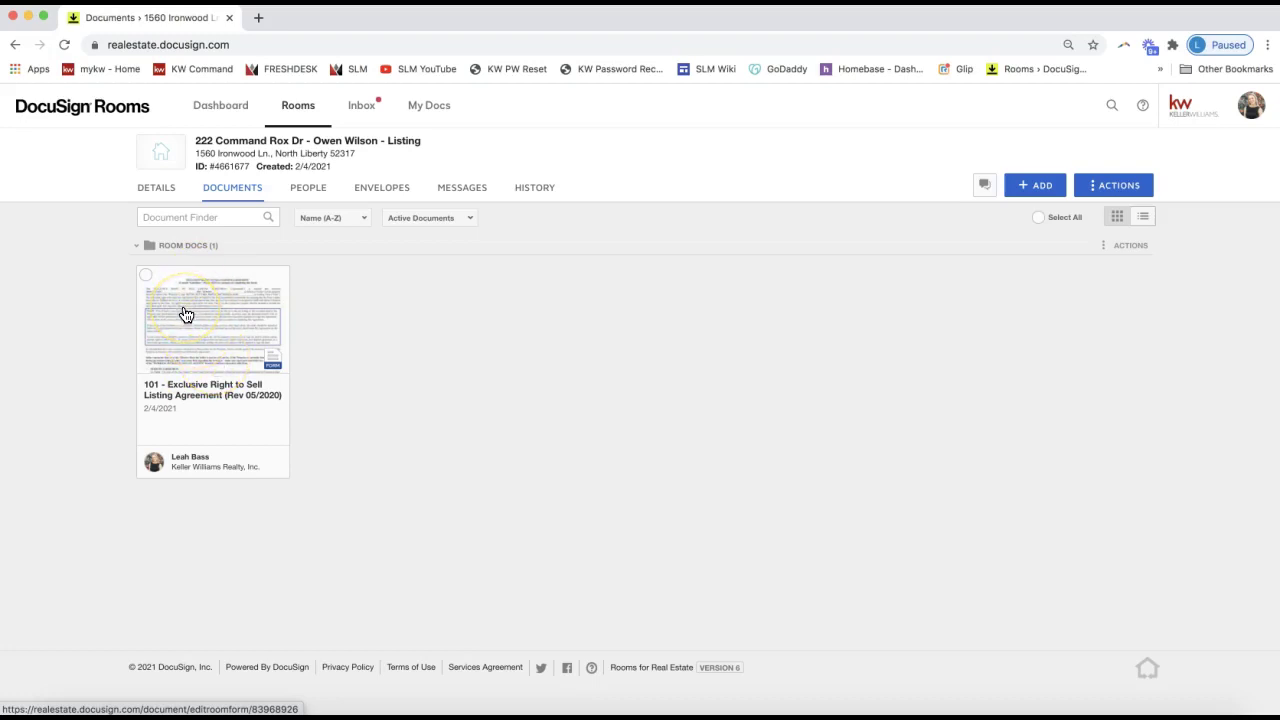
{"action": "left_click", "coordinate": [217, 44]}
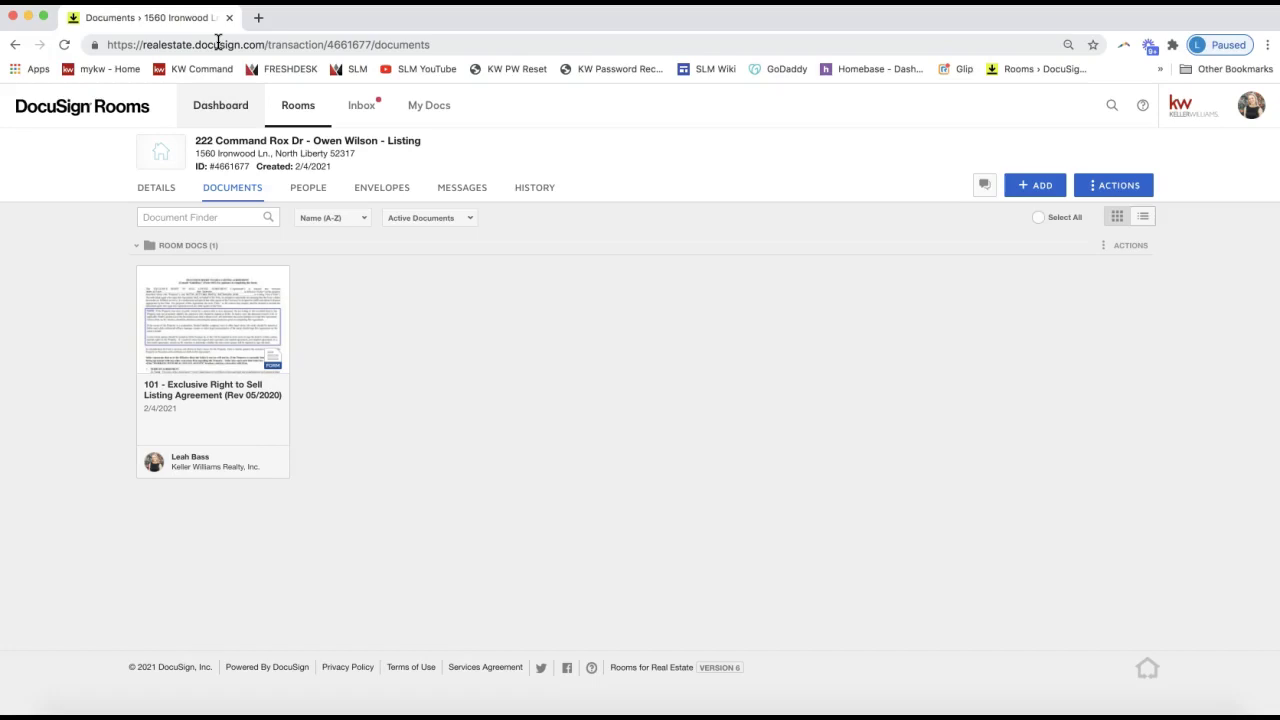
{"action": "left_click", "coordinate": [465, 283]}
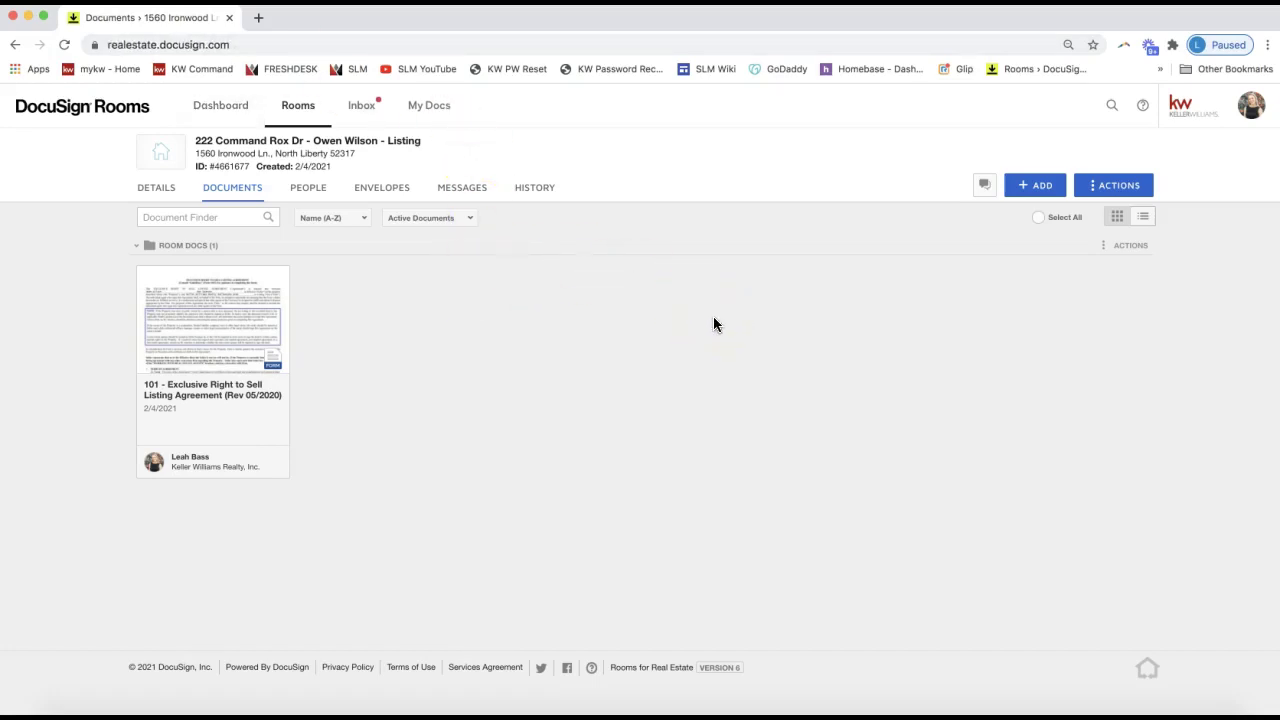
{"action": "left_click", "coordinate": [211, 362]}
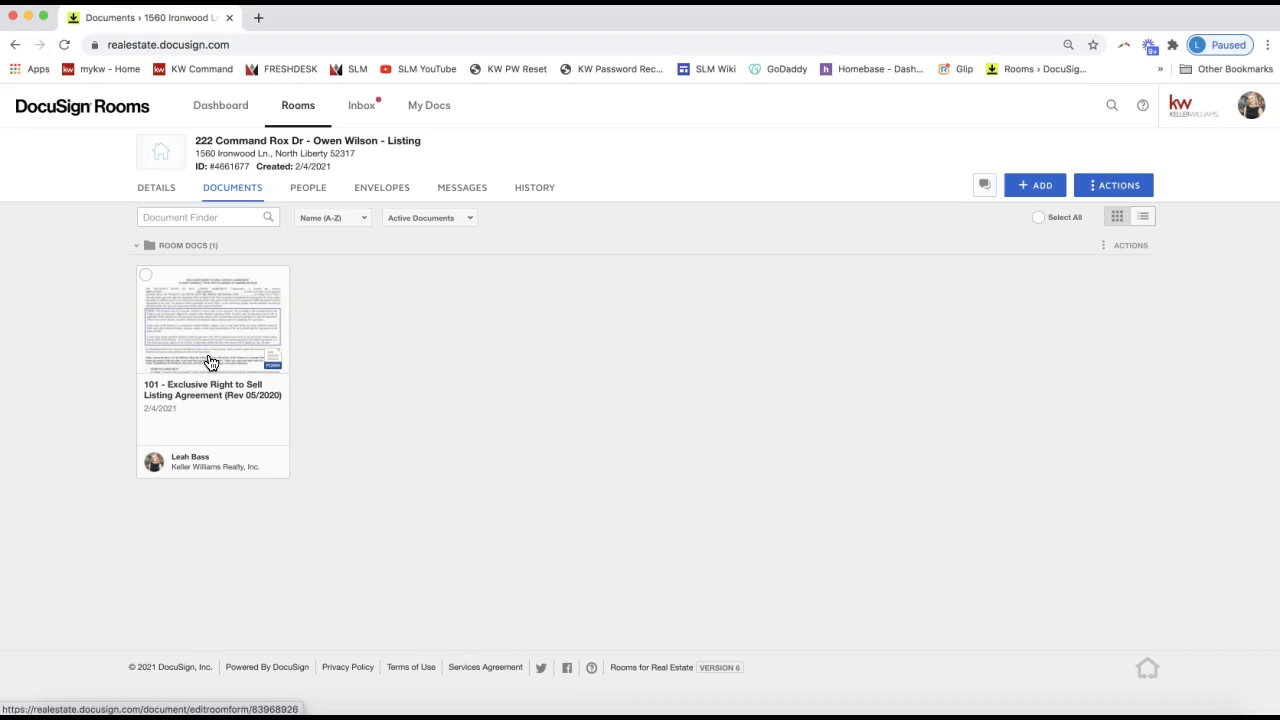
{"action": "left_click", "coordinate": [218, 355]}
{"action": "left_click", "coordinate": [198, 345]}
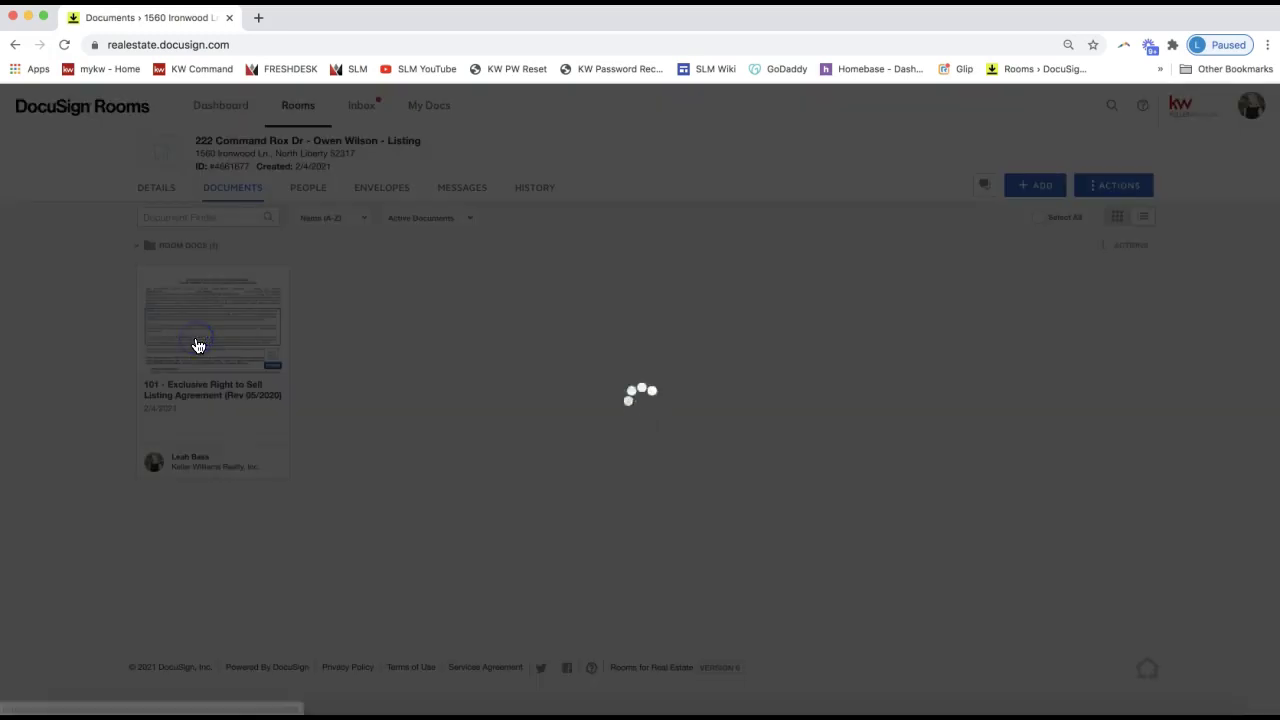
{"action": "left_click", "coordinate": [260, 383]}
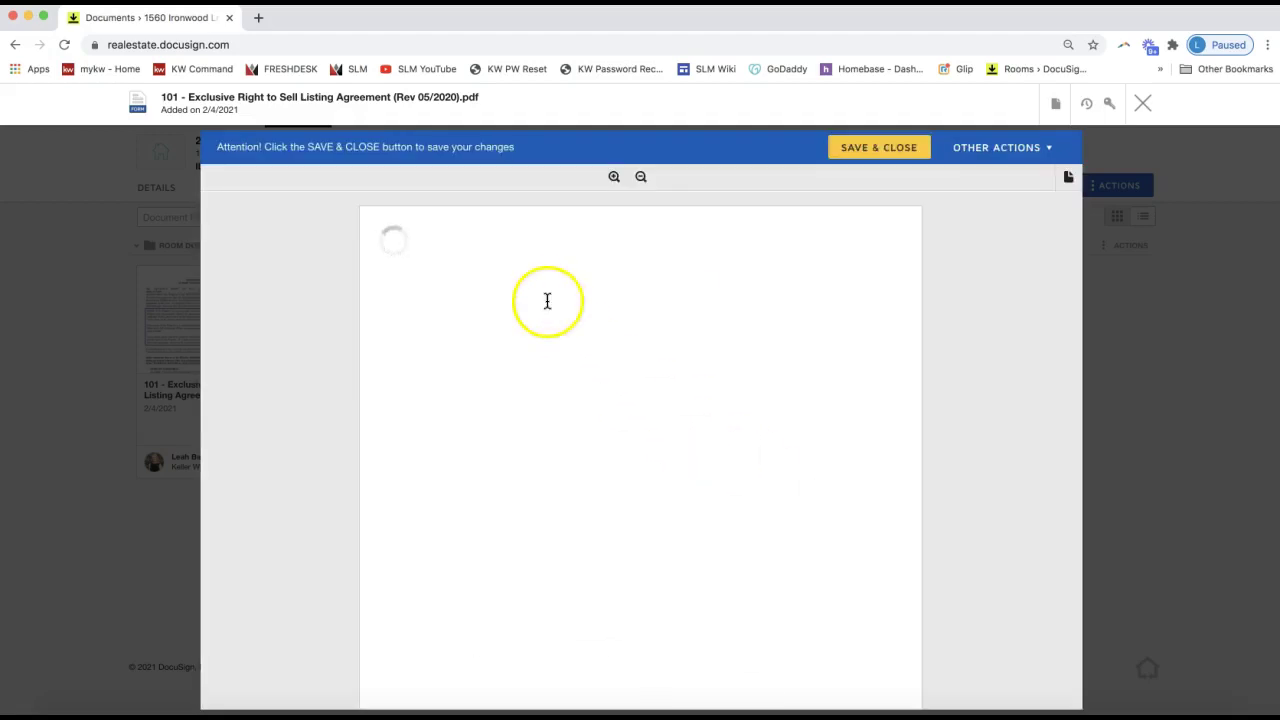
- Review the pre-filled seller name, property and County fields on page 1
{"action": "left_click", "coordinate": [546, 300]}
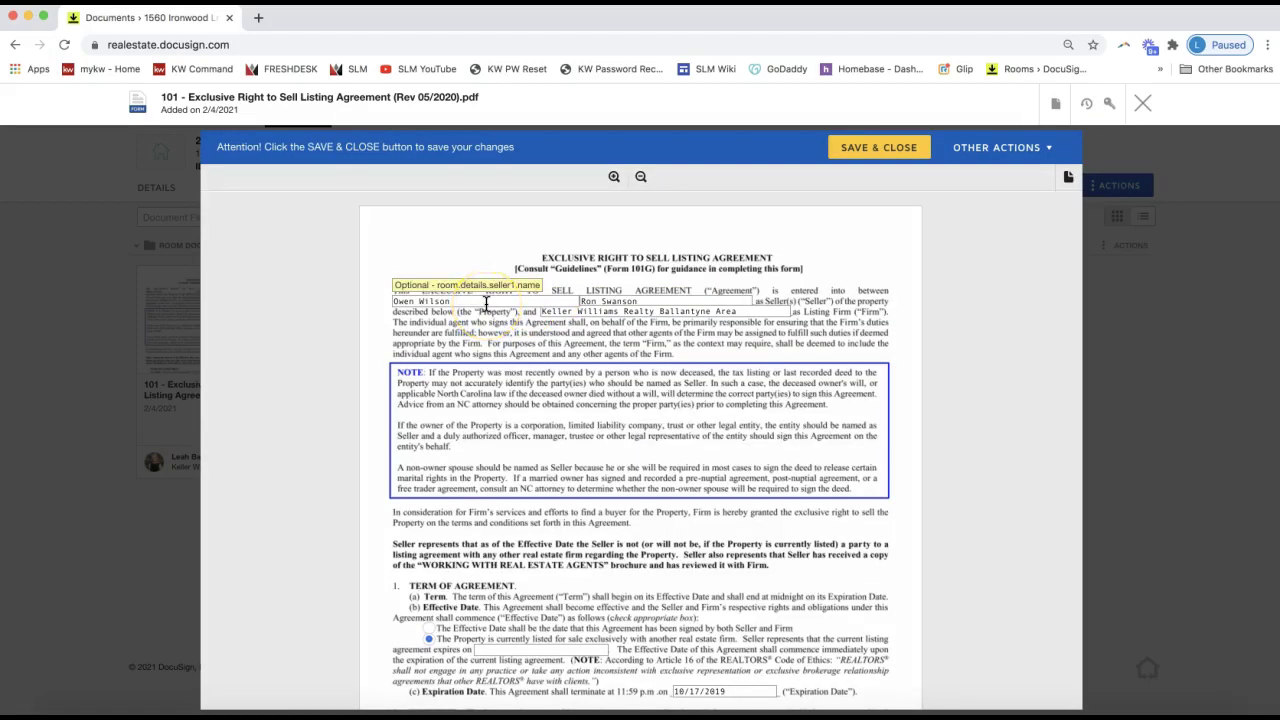
{"action": "left_click", "coordinate": [487, 302]}
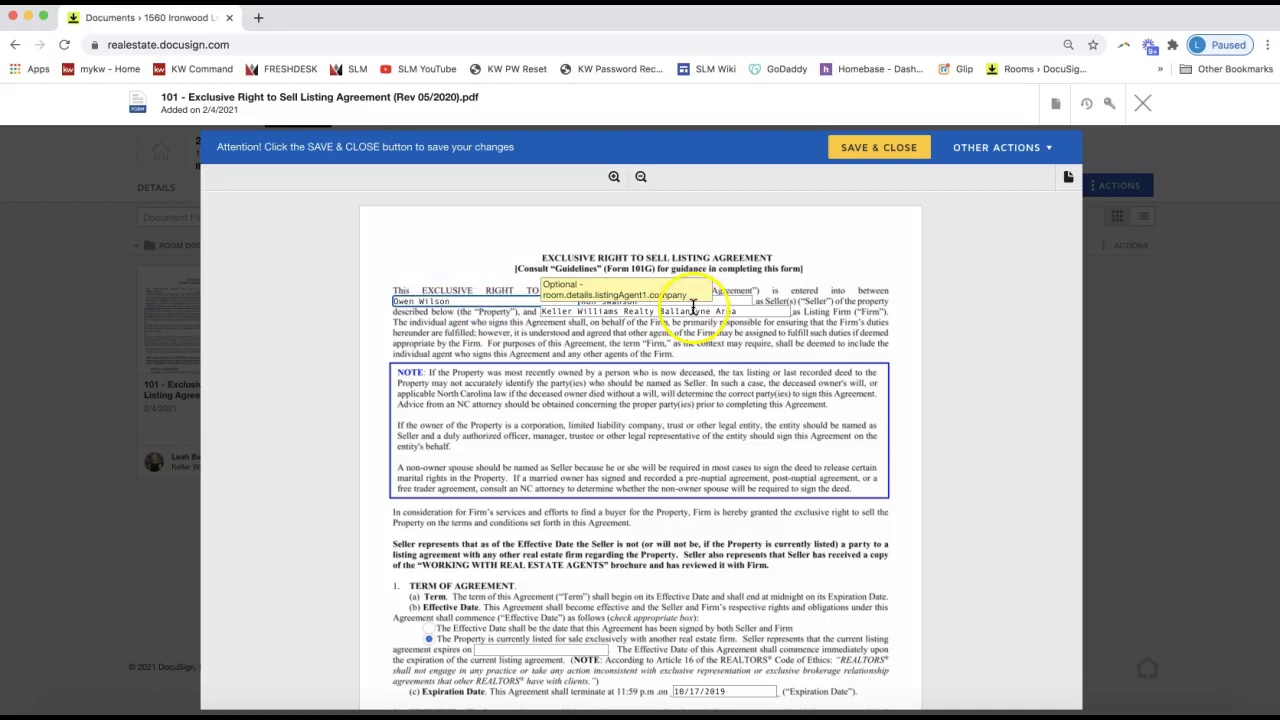
{"action": "left_click", "coordinate": [717, 299]}
{"action": "left_click", "coordinate": [705, 459]}
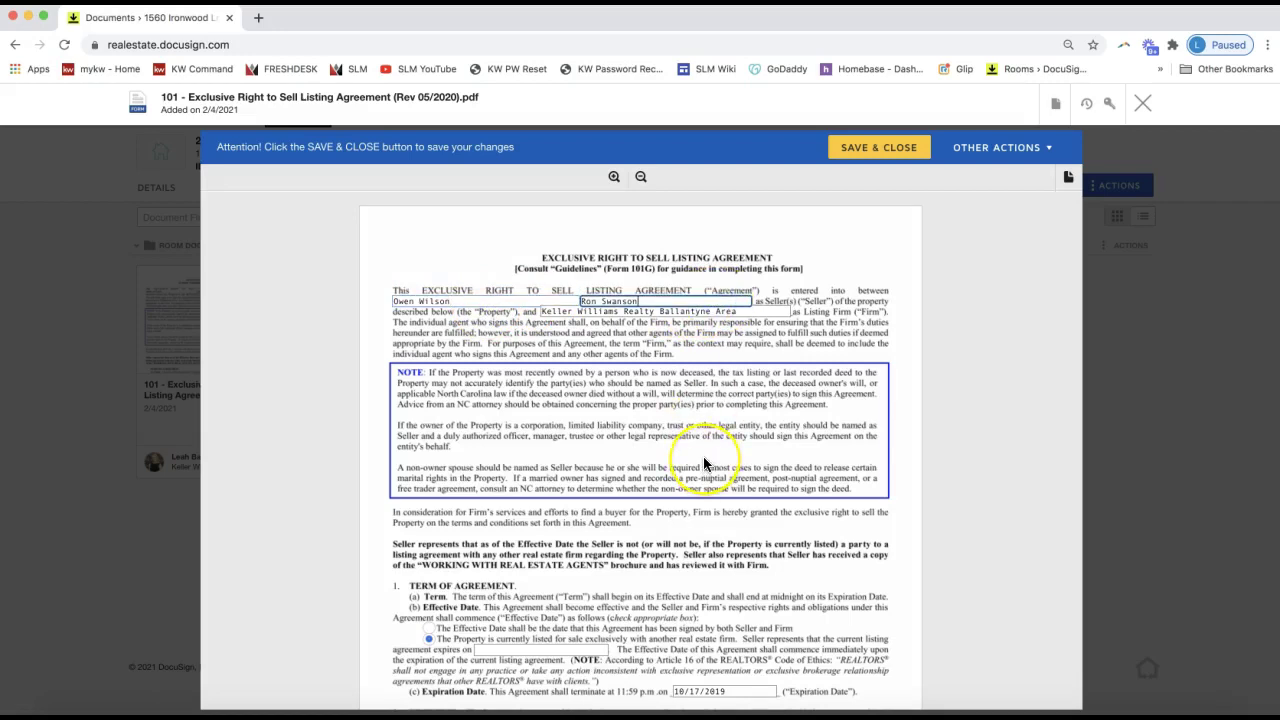
{"action": "scroll", "coordinate": [703, 456], "scroll_direction": "down", "scroll_amount": 2}
{"action": "left_click", "coordinate": [703, 448]}
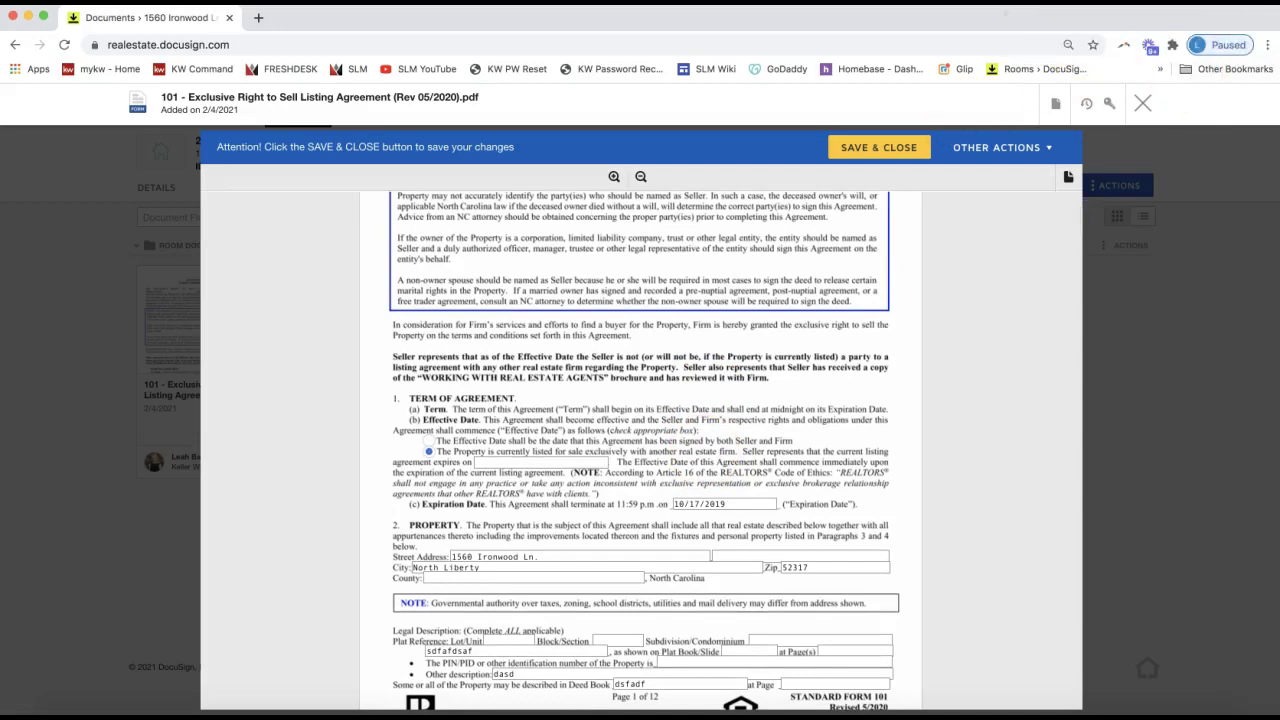
{"action": "left_click", "coordinate": [479, 450]}
{"action": "left_click", "coordinate": [483, 578]}
{"action": "scroll", "coordinate": [483, 580], "scroll_direction": "up", "scroll_amount": 4}
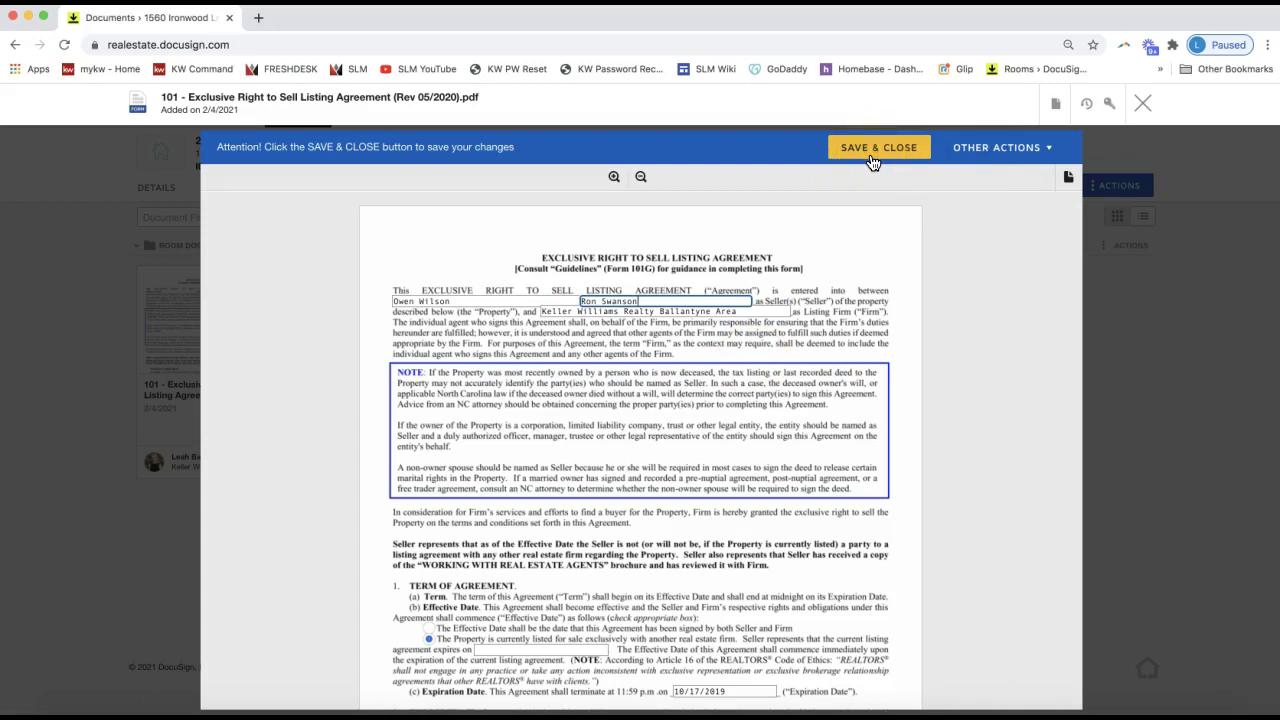
{"action": "scroll", "coordinate": [766, 399], "scroll_direction": "down", "scroll_amount": 10}
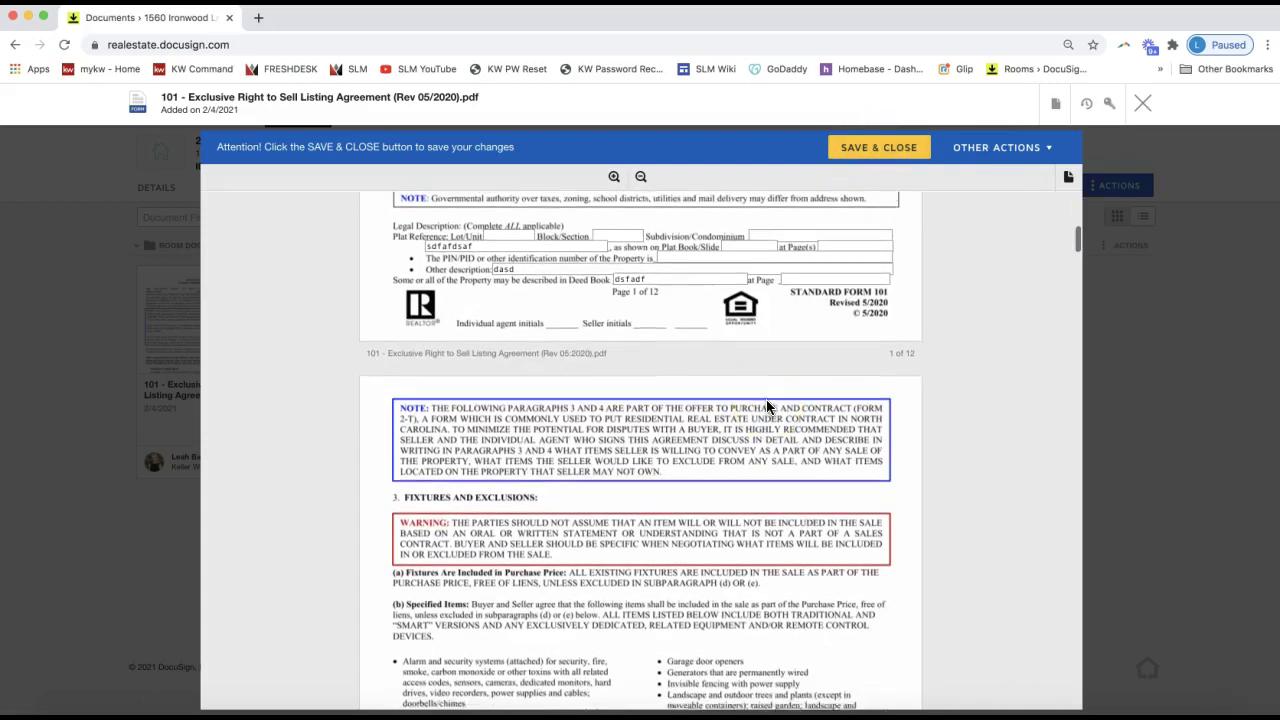
- Check the Other description field, then save and close the listing agreement
{"action": "left_click", "coordinate": [724, 377]}
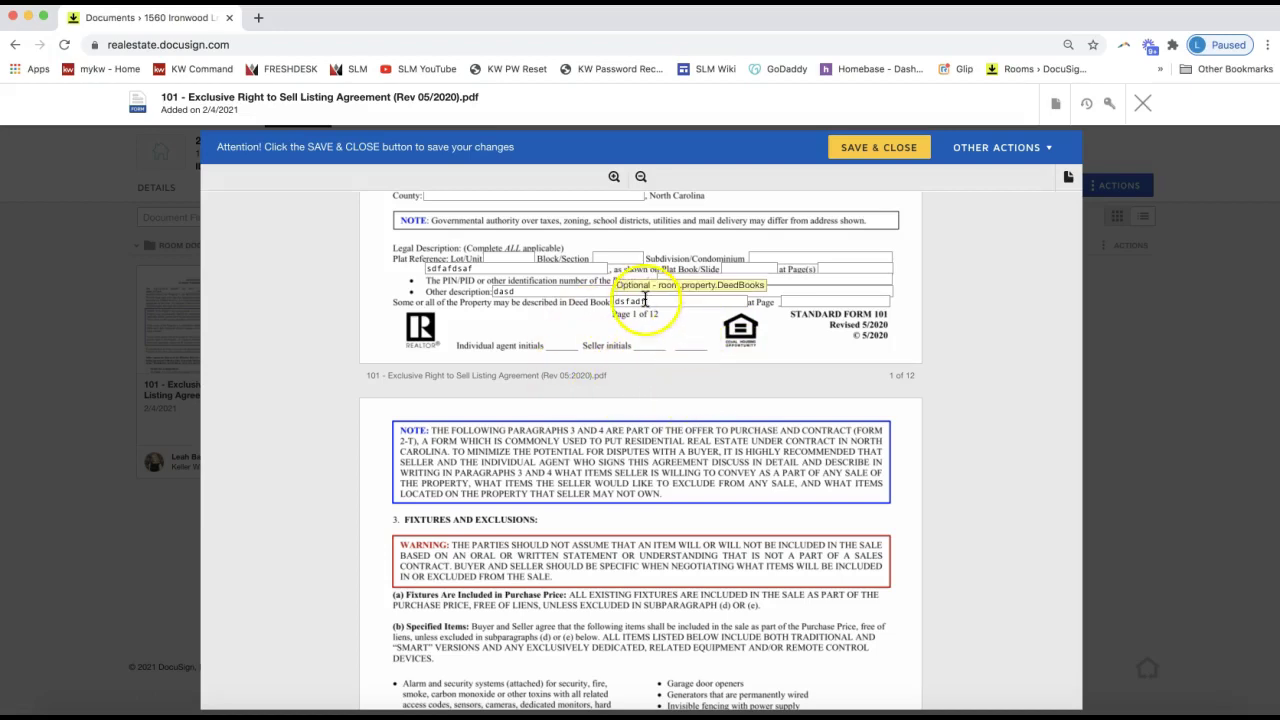
{"action": "left_click", "coordinate": [591, 291]}
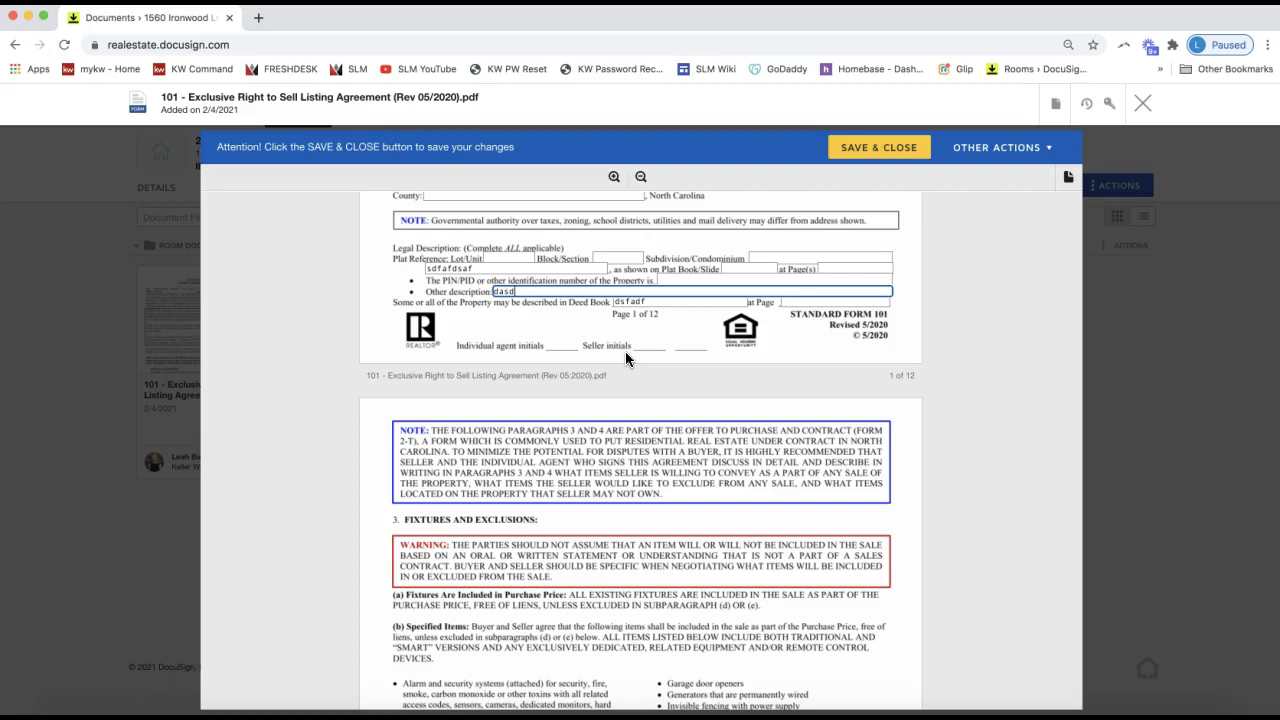
{"action": "scroll", "coordinate": [752, 331], "scroll_direction": "up", "scroll_amount": 8}
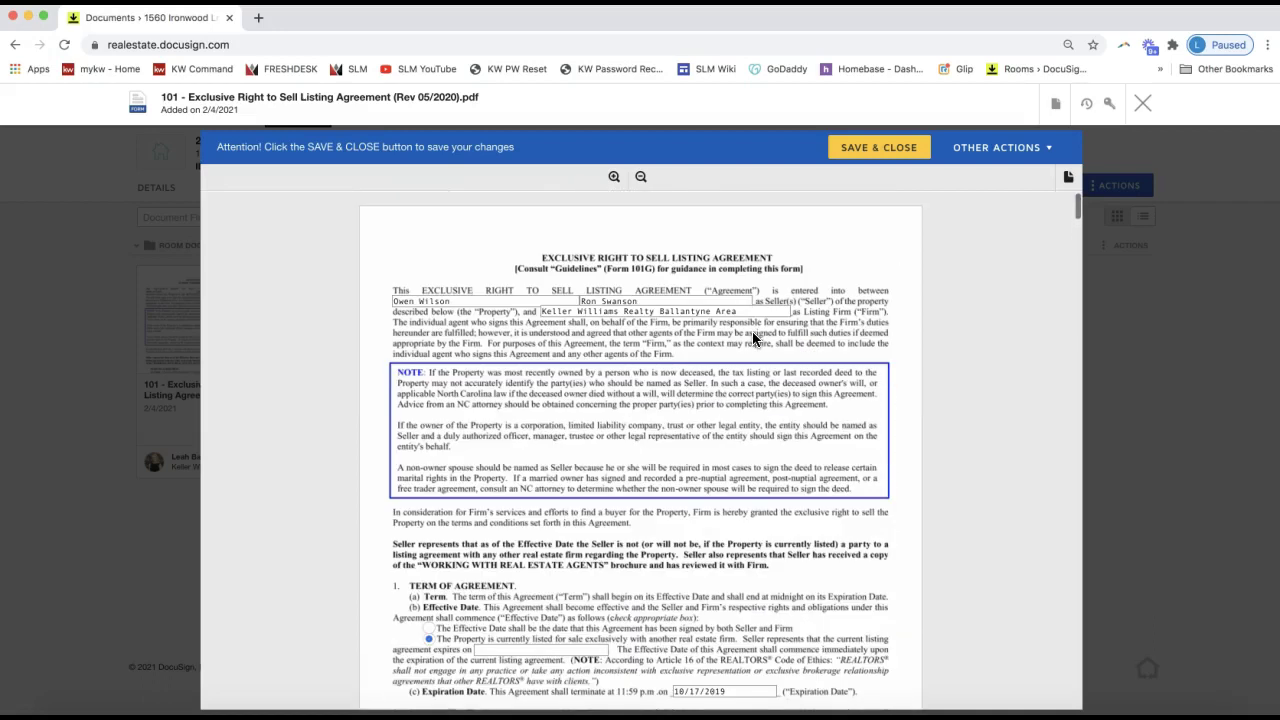
{"action": "left_click", "coordinate": [876, 152]}
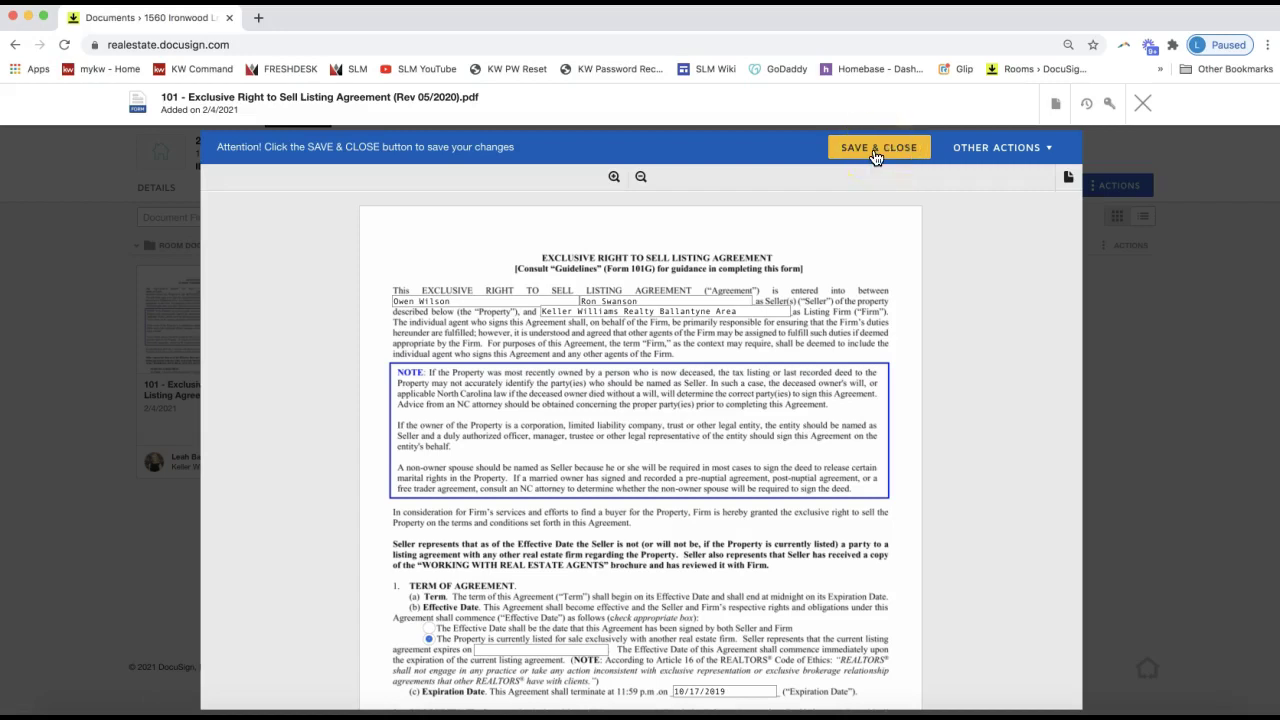
{"action": "left_click", "coordinate": [876, 152]}
{"action": "left_click", "coordinate": [709, 491]}
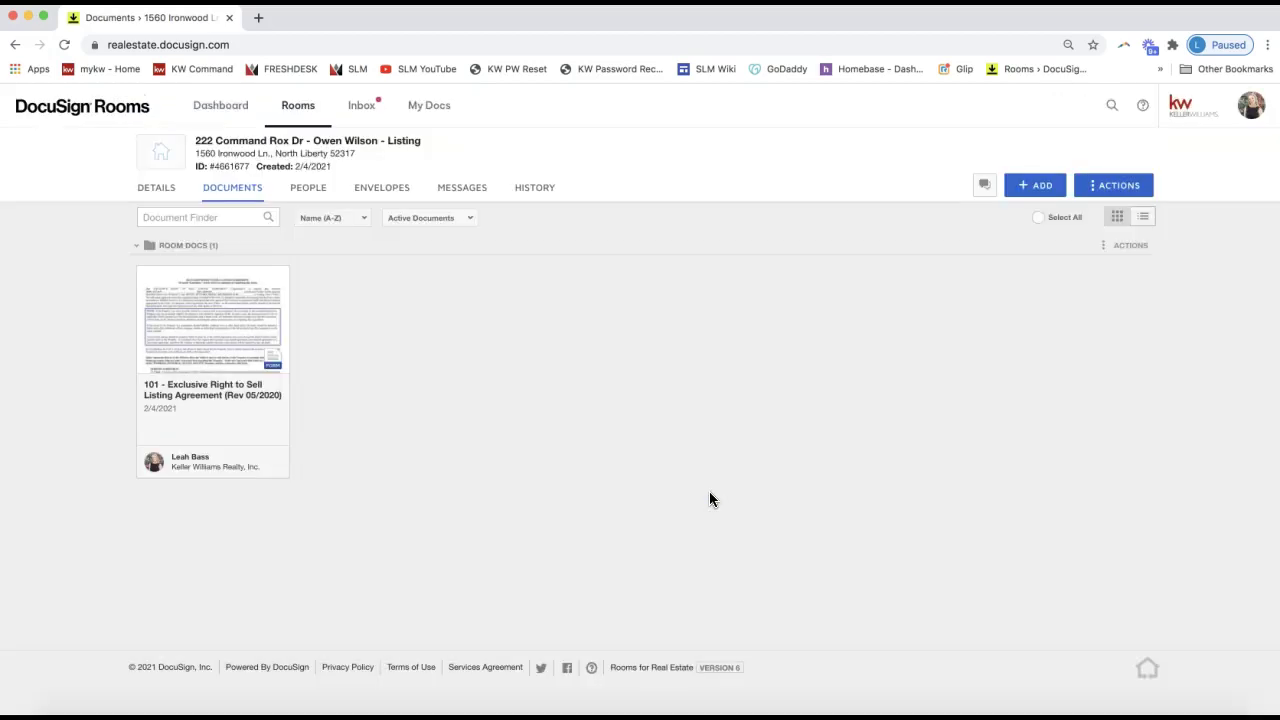
- Show the room's six envelopes: waiting for others, completed, drafts and needing signature
{"action": "left_click", "coordinate": [646, 421]}
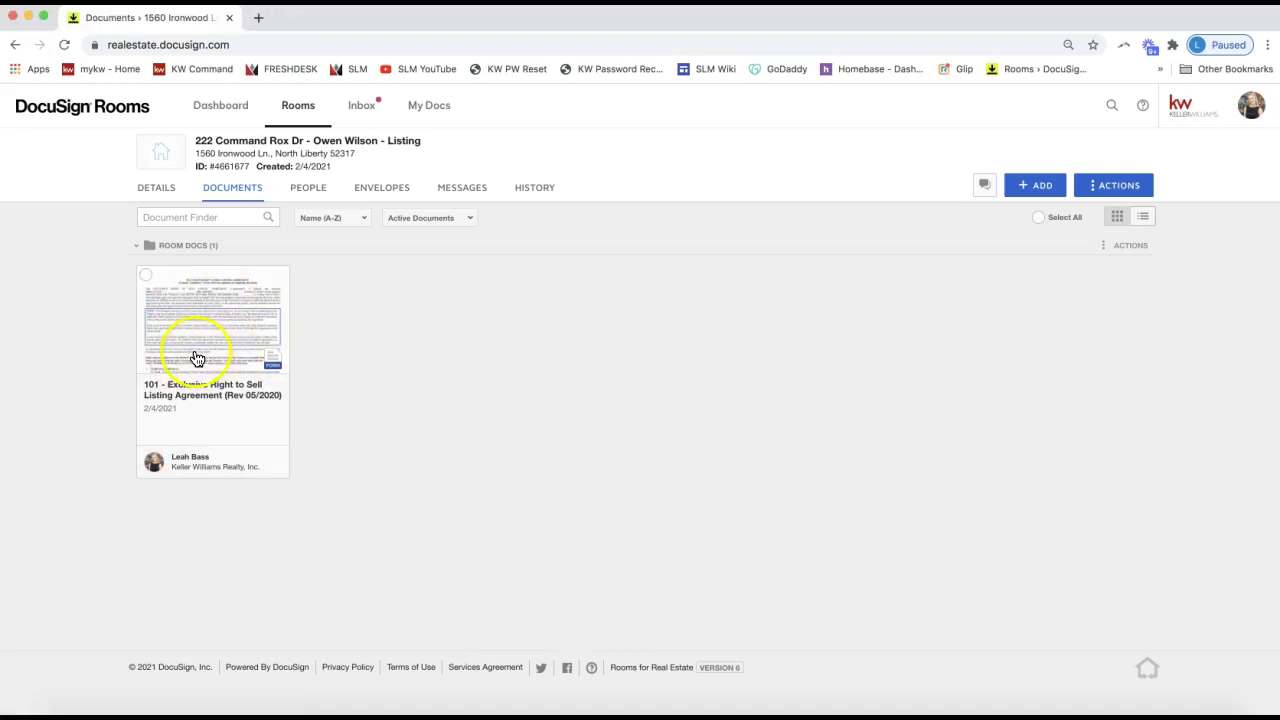
{"action": "left_click", "coordinate": [199, 330]}
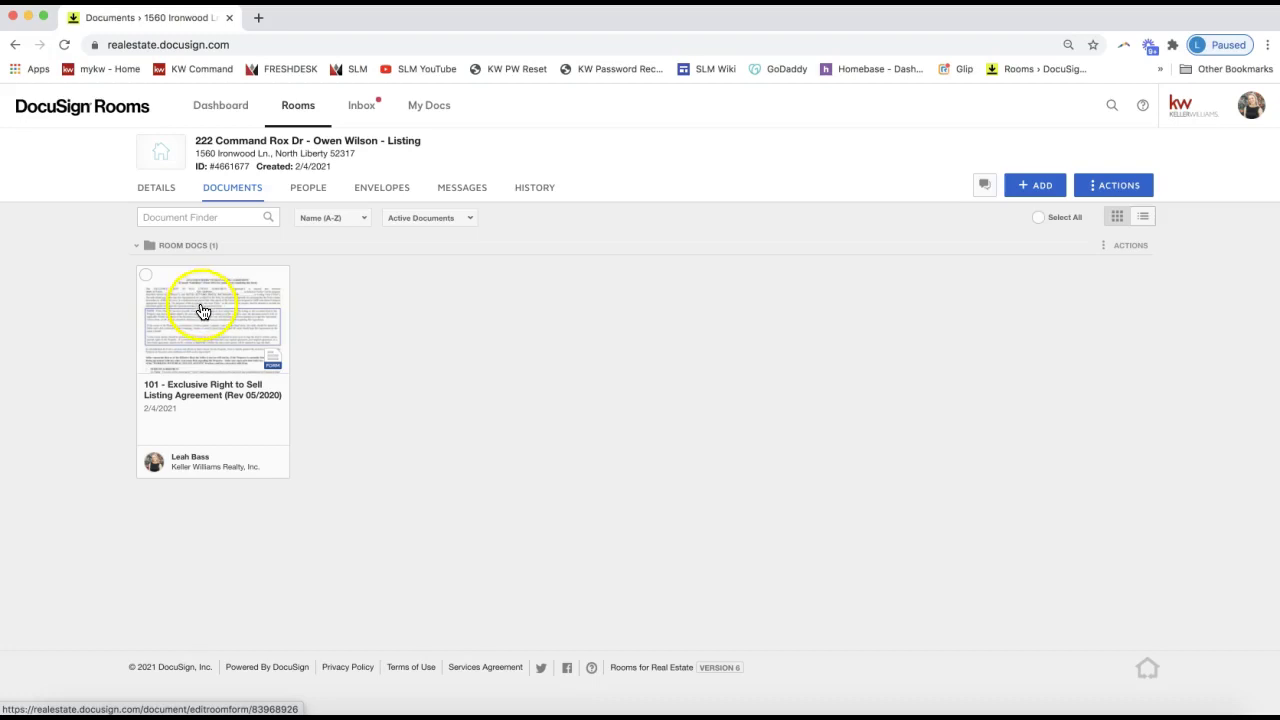
{"action": "left_click", "coordinate": [390, 203]}
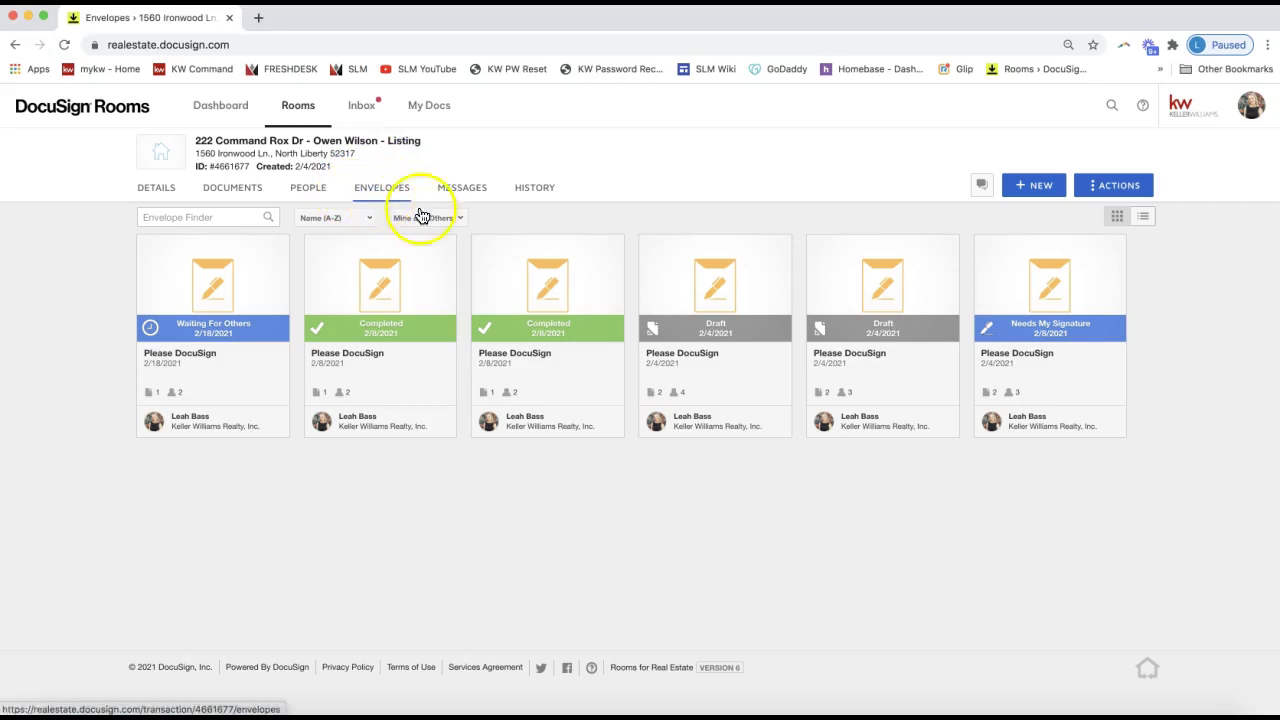
- Create a new envelope with the 101 listing agreement and 101G guidelines room documents
{"action": "left_click", "coordinate": [1035, 190]}
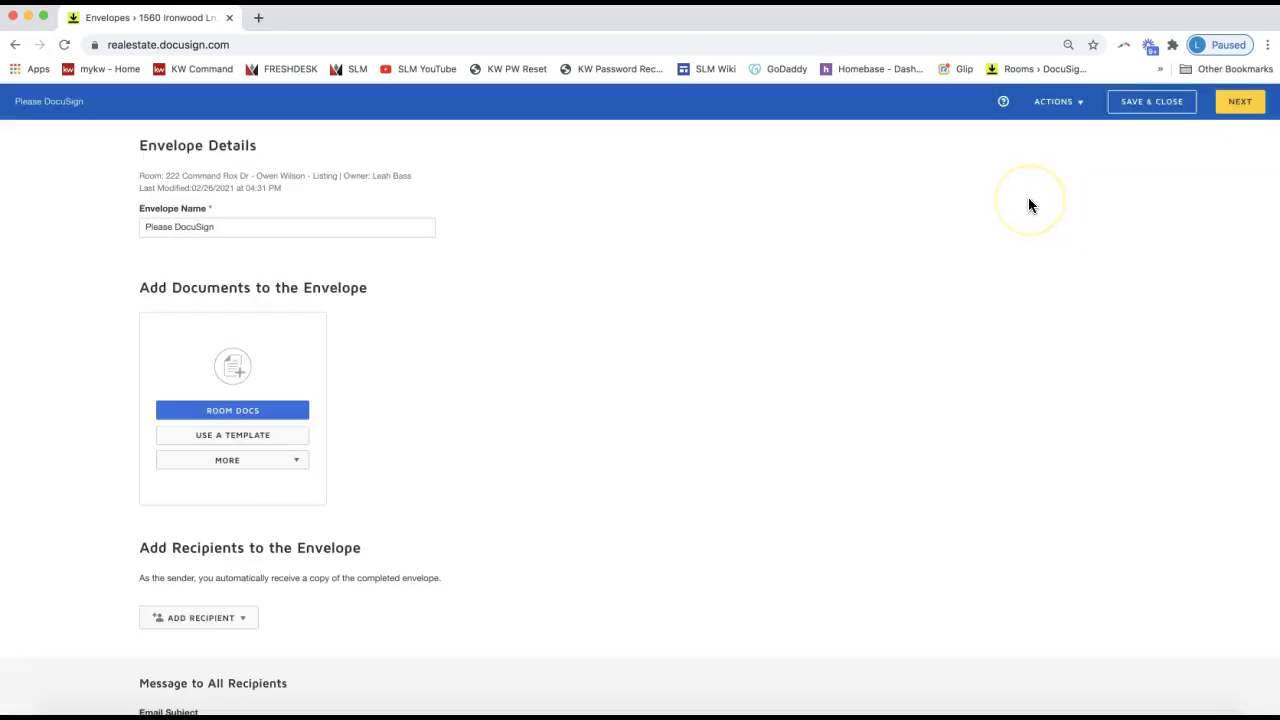
{"action": "triple_click", "coordinate": [175, 150]}
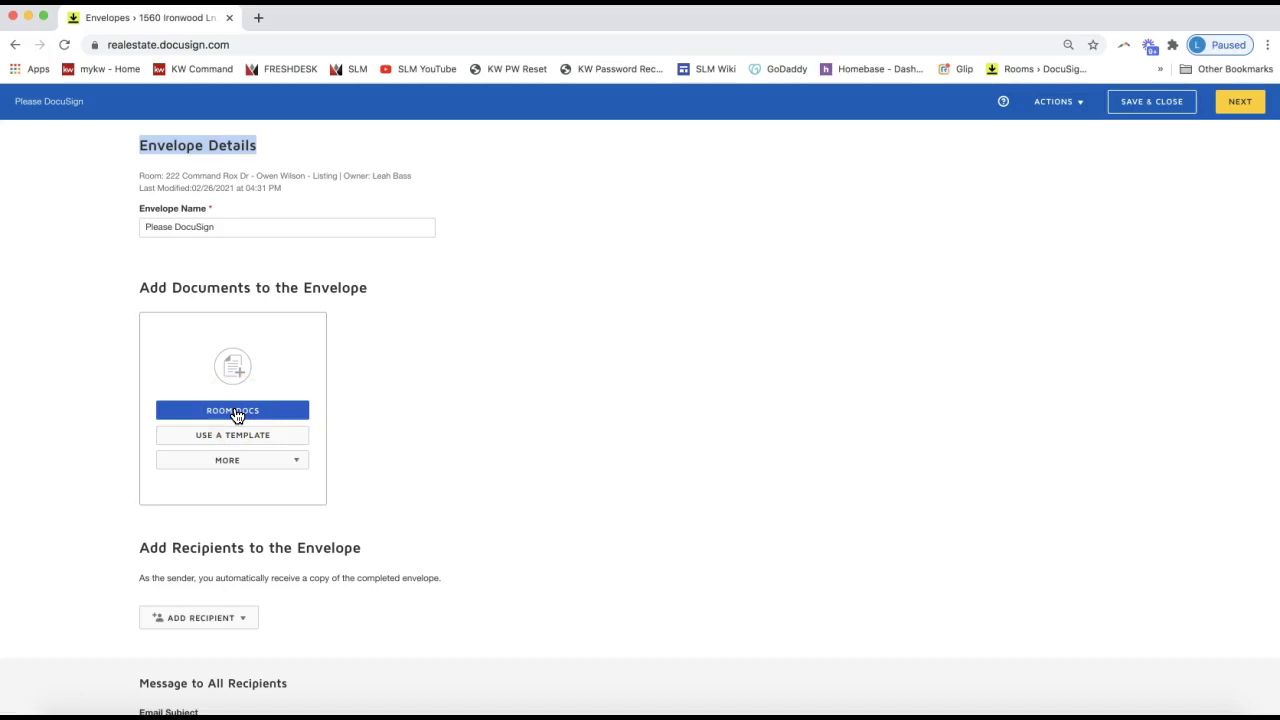
{"action": "left_click", "coordinate": [207, 416]}
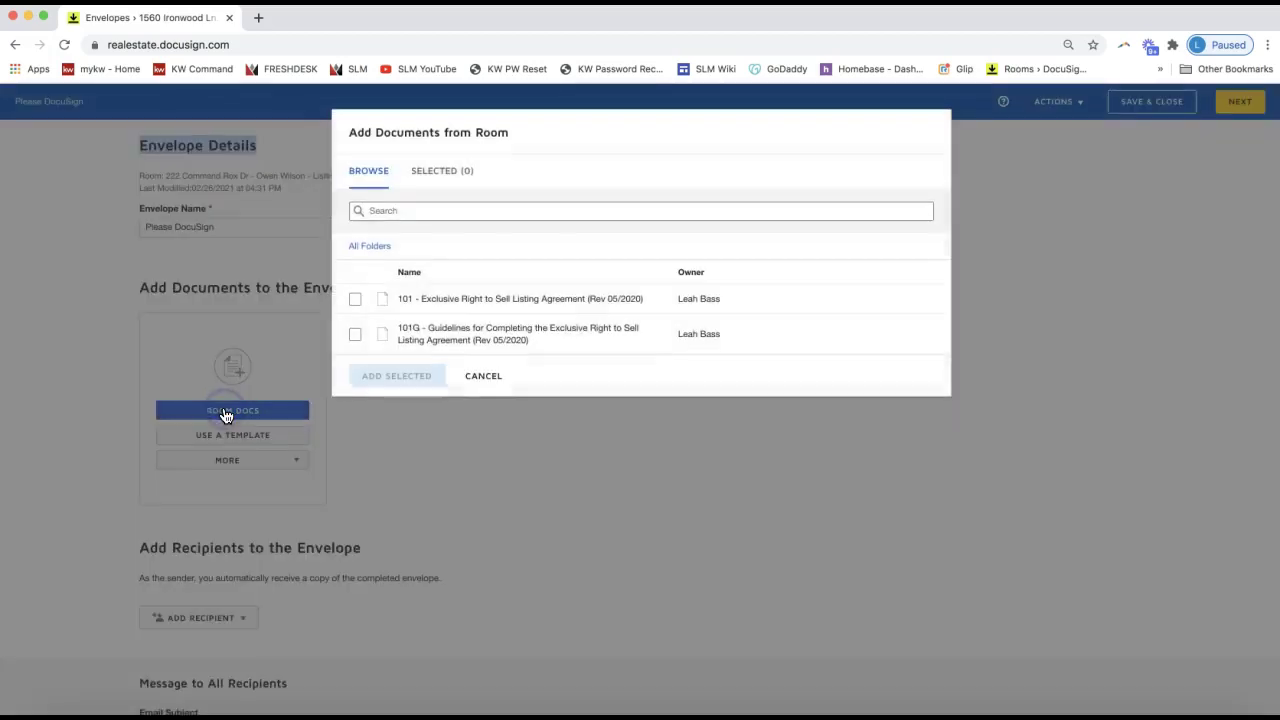
{"action": "left_click_drag", "start_coordinate": [226, 406], "coordinate": [362, 328]}
{"action": "left_click", "coordinate": [355, 299]}
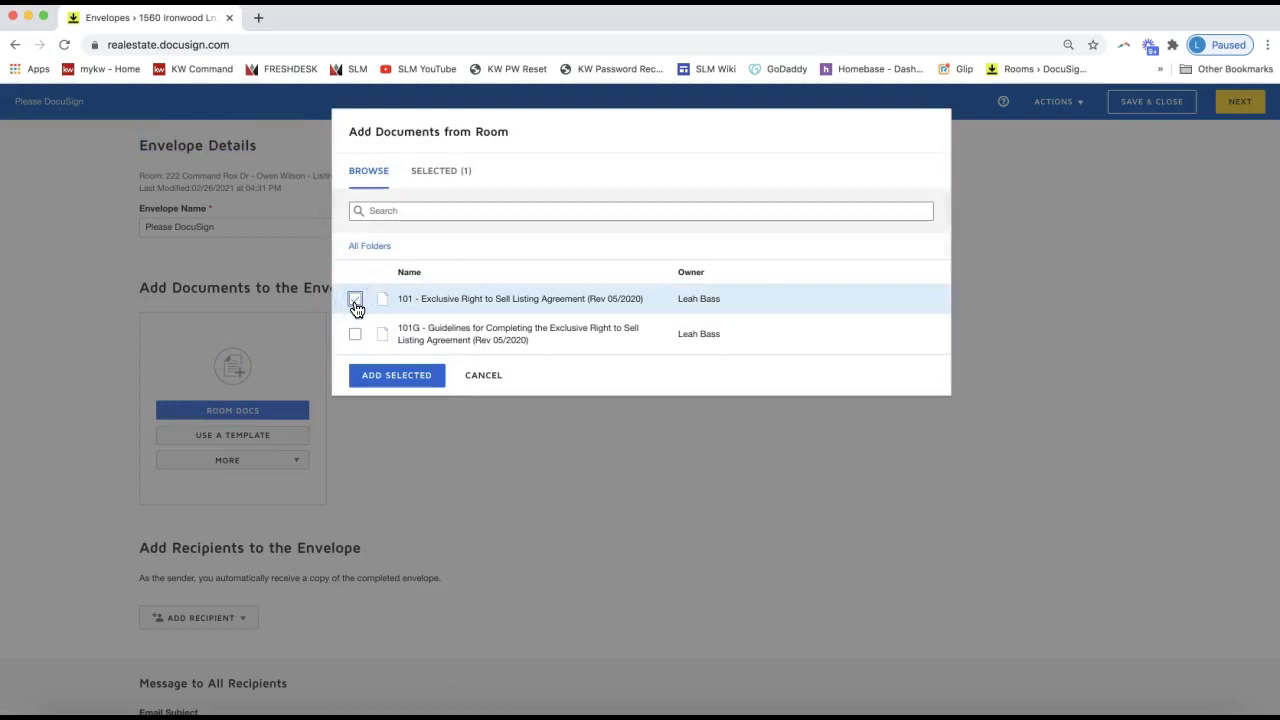
{"action": "left_click", "coordinate": [355, 333]}
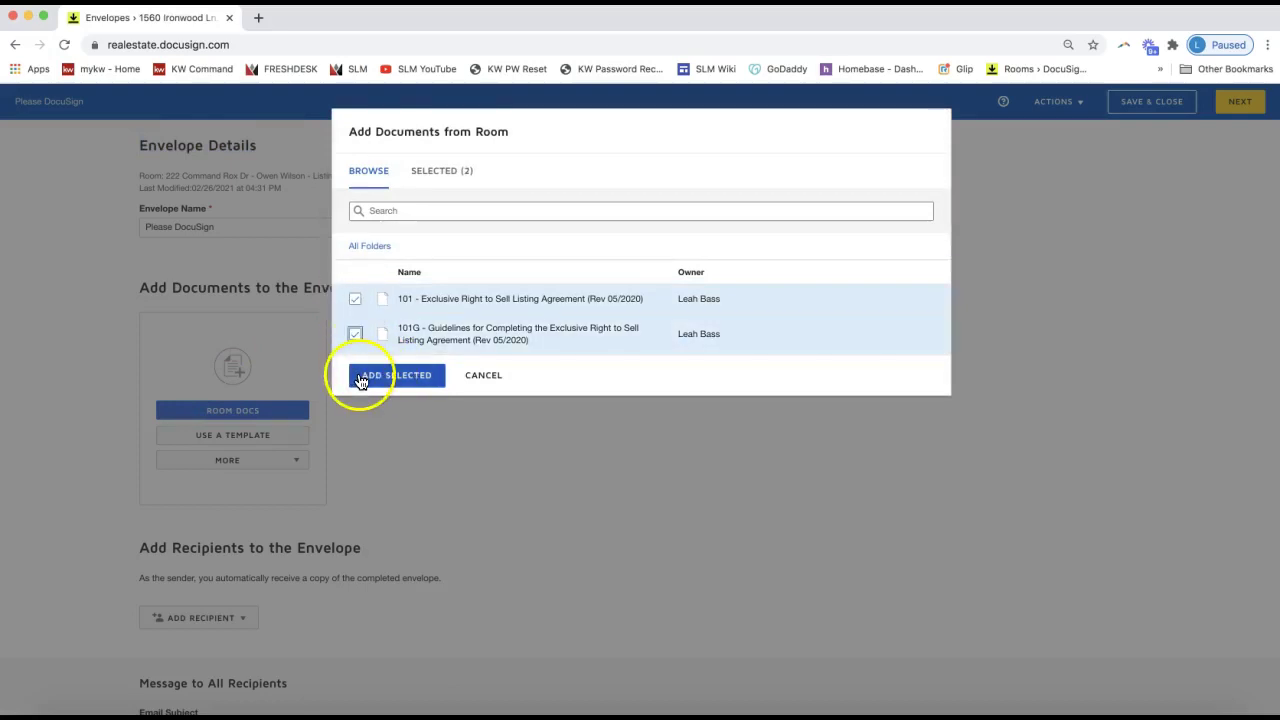
{"action": "left_click", "coordinate": [361, 381]}
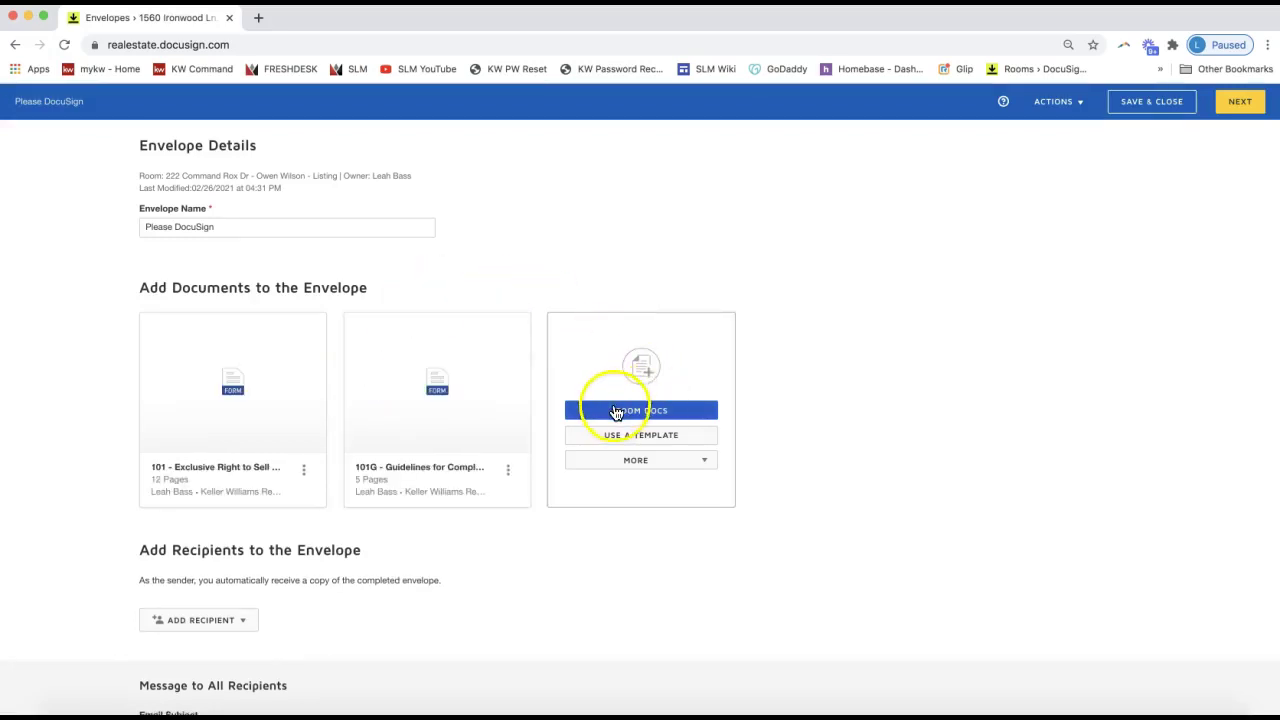
- Remove the 101G guidelines, leaving only the 12-page 101 listing agreement in the envelope
{"action": "left_click", "coordinate": [640, 413]}
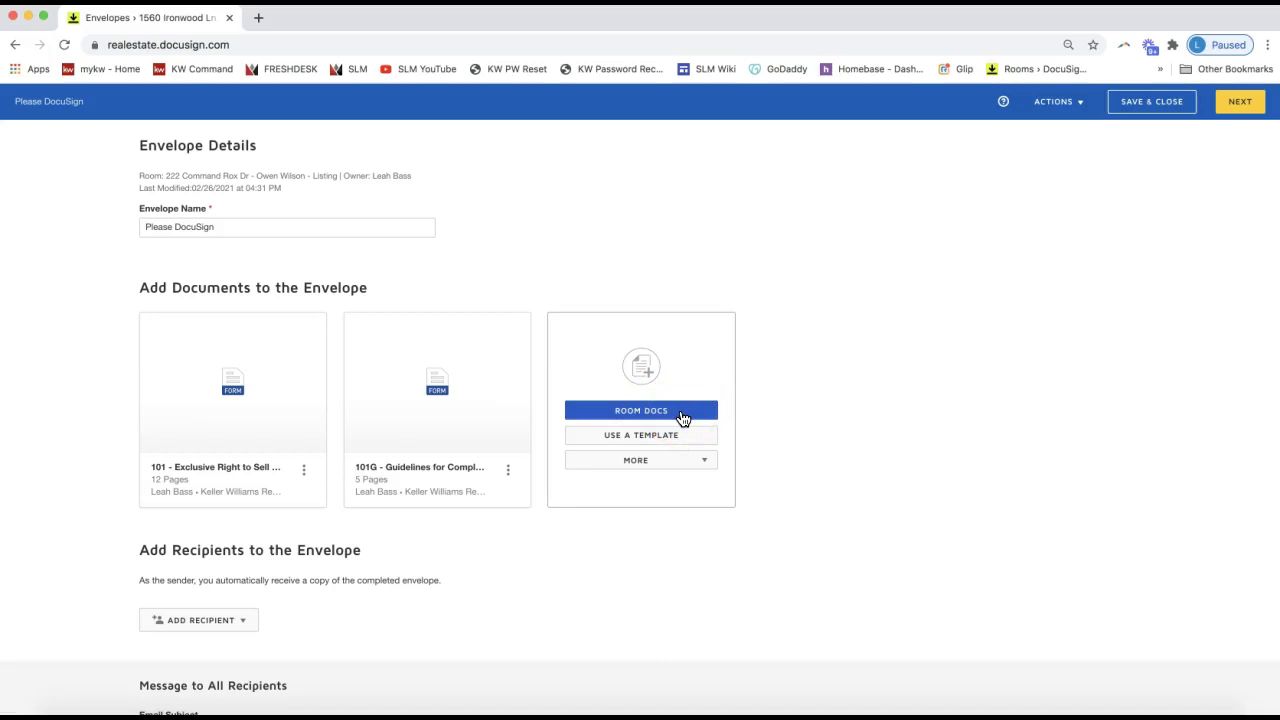
{"action": "mouse_move", "coordinate": [366, 491]}
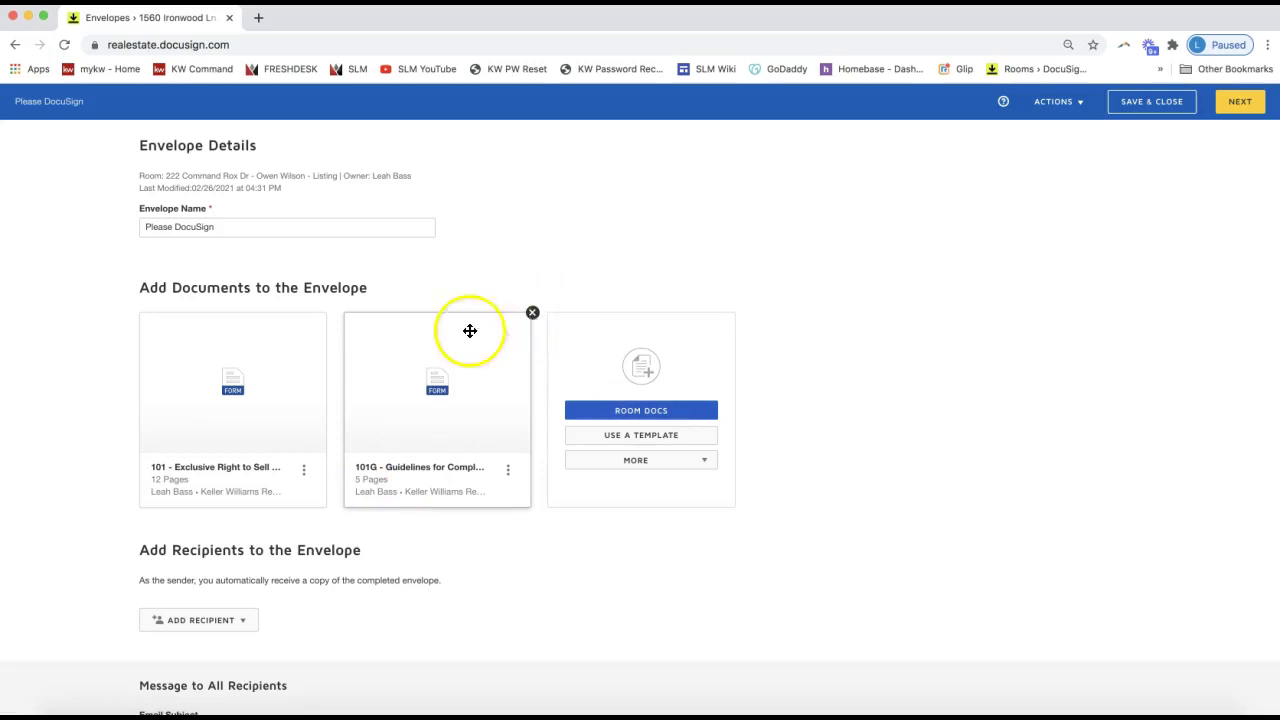
{"action": "left_click_drag", "start_coordinate": [469, 331], "coordinate": [450, 360]}
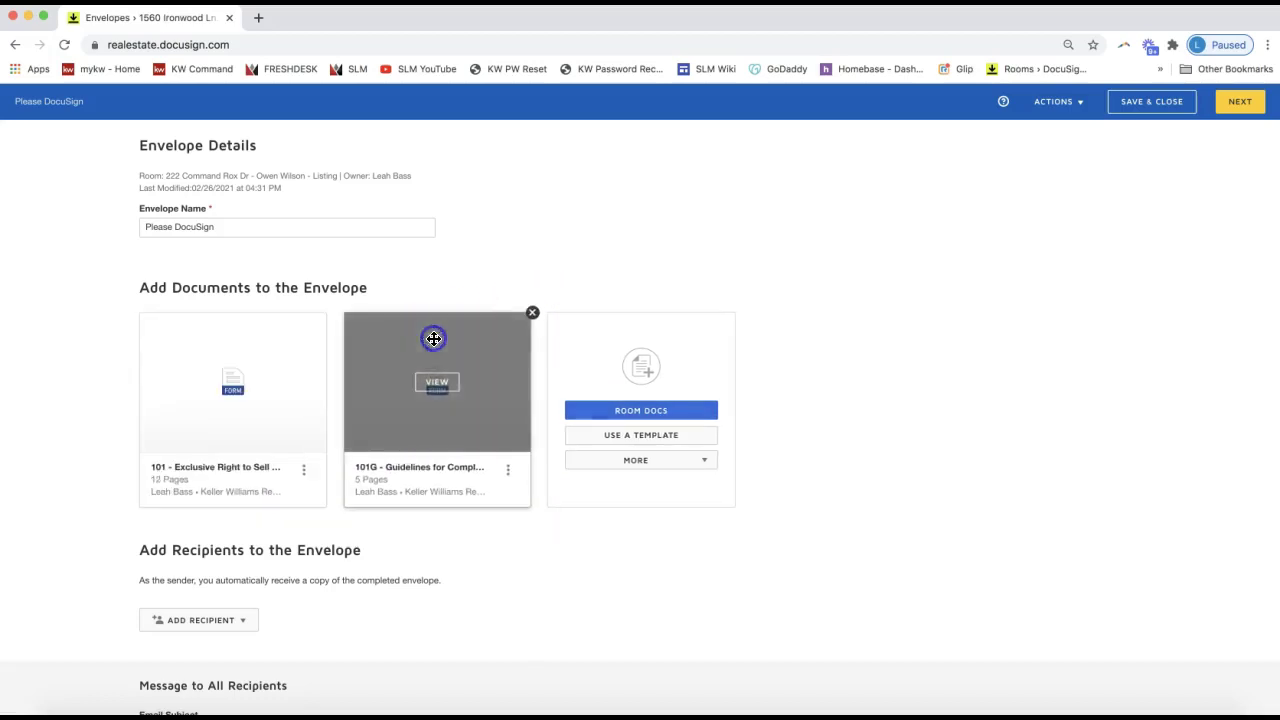
{"action": "left_click", "coordinate": [529, 313]}
{"action": "left_click", "coordinate": [548, 206]}
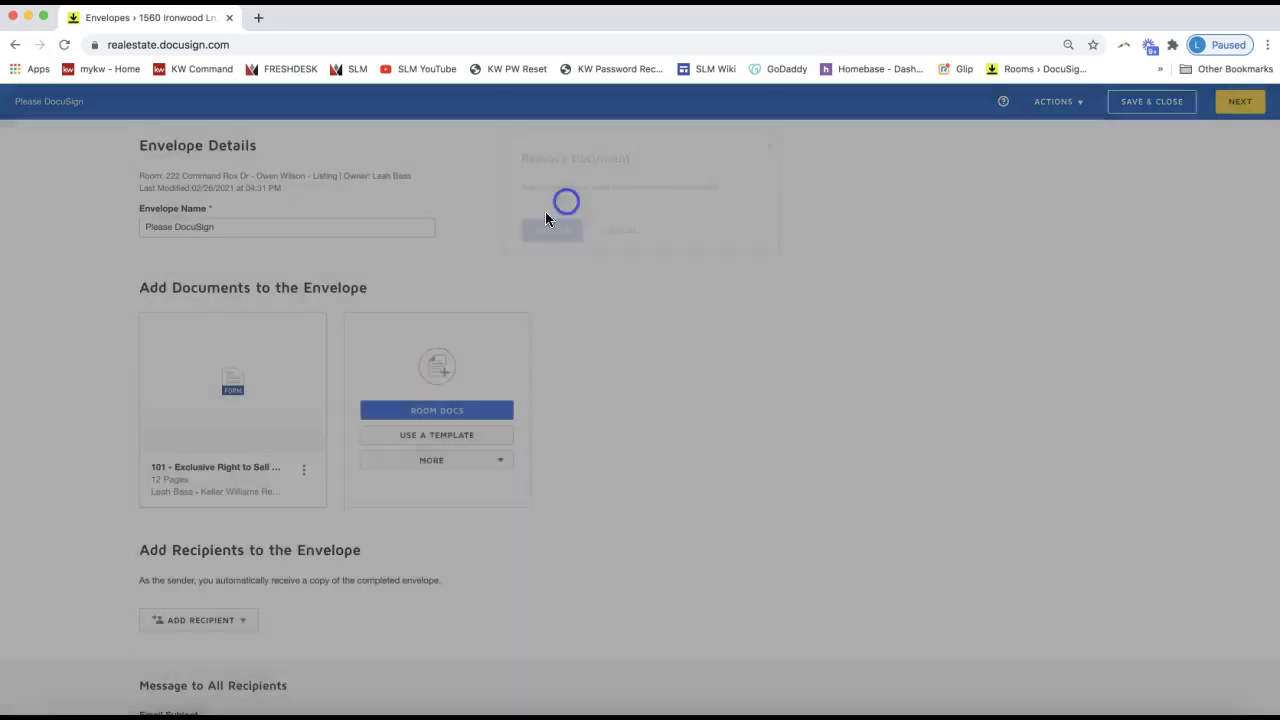
{"action": "scroll", "coordinate": [347, 437], "scroll_direction": "down", "scroll_amount": 3}
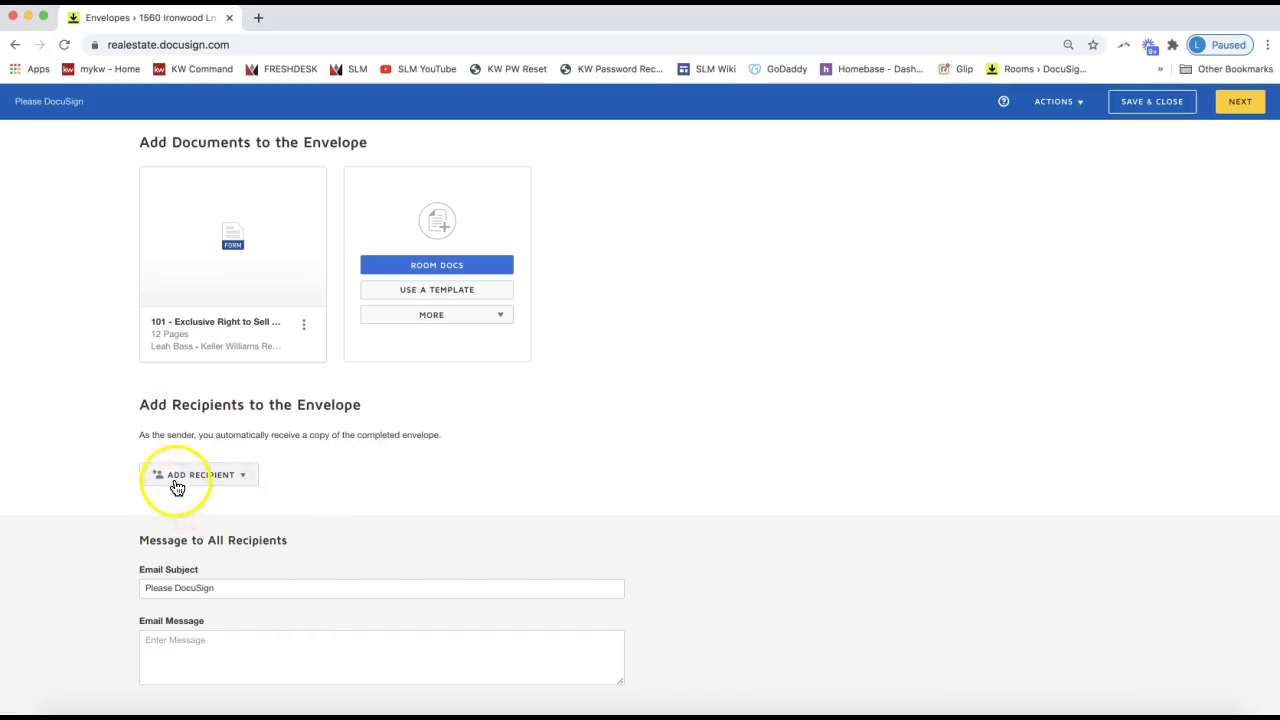
{"action": "left_click", "coordinate": [174, 478]}
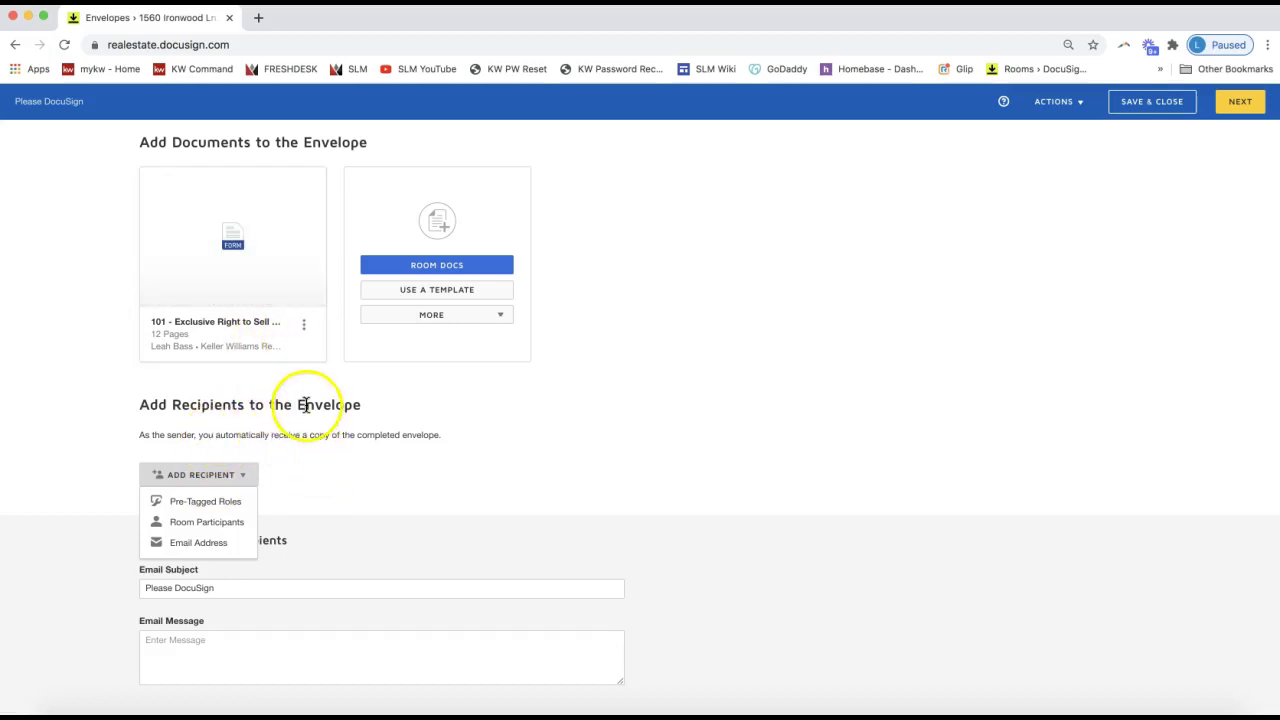
- Add the Seller One and Seller Two pre-tagged roles, each assigned its seller contact
{"action": "left_click", "coordinate": [103, 308]}
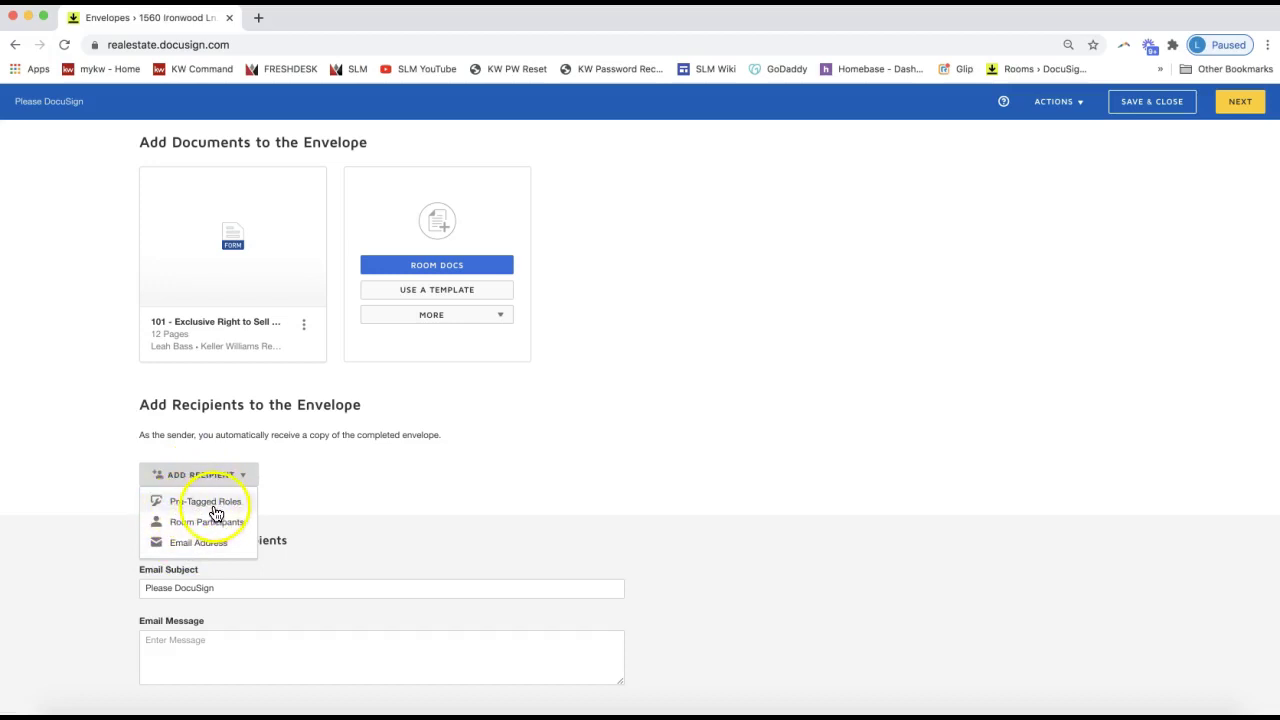
{"action": "left_click", "coordinate": [212, 509]}
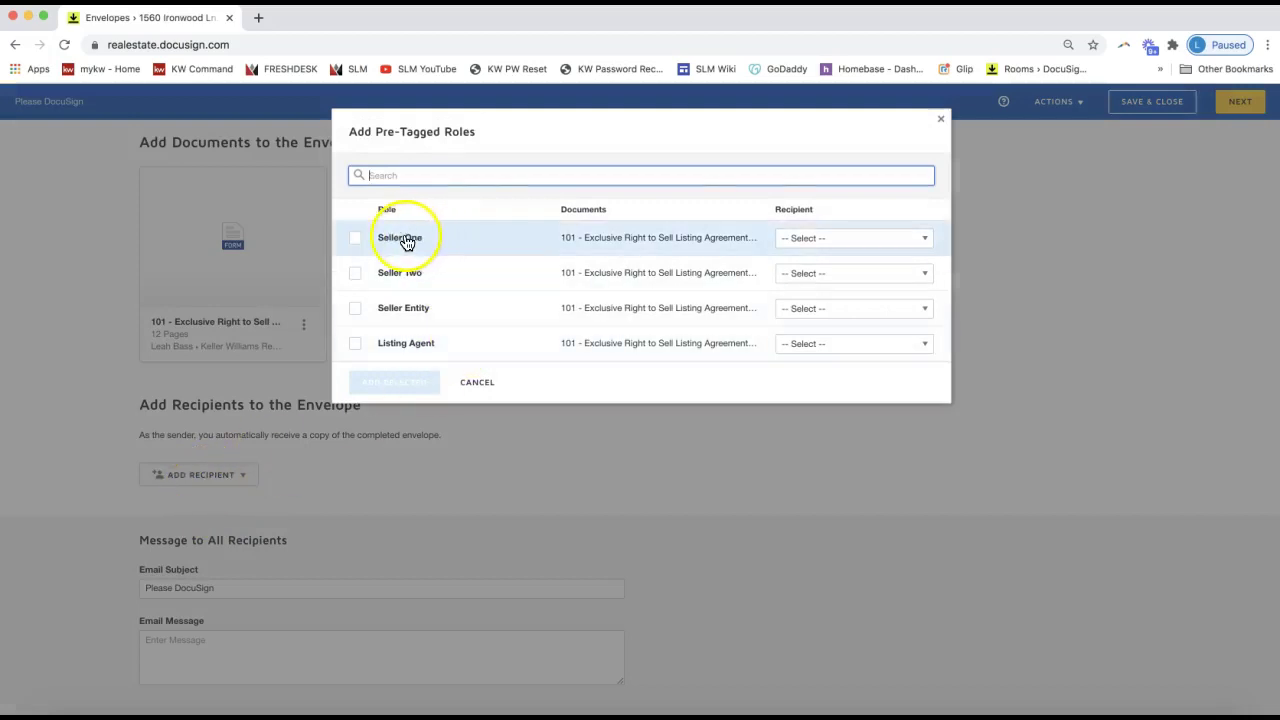
{"action": "left_click", "coordinate": [797, 240]}
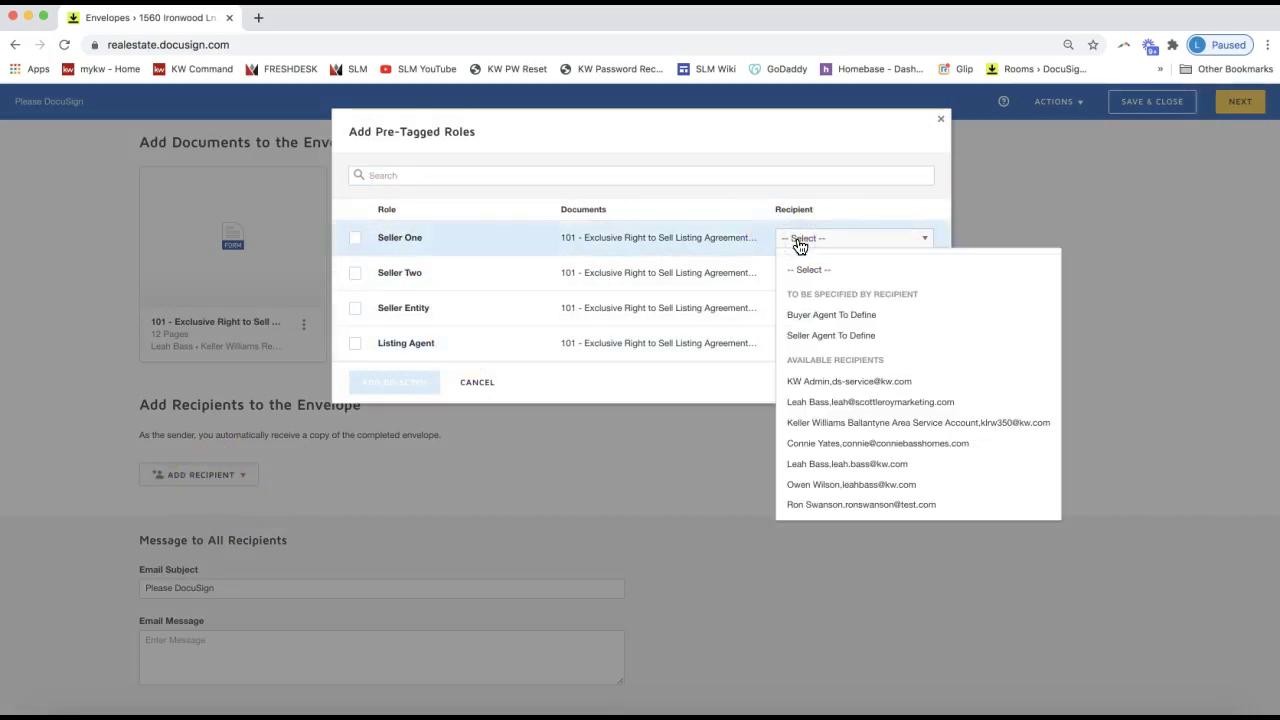
{"action": "left_click", "coordinate": [851, 484]}
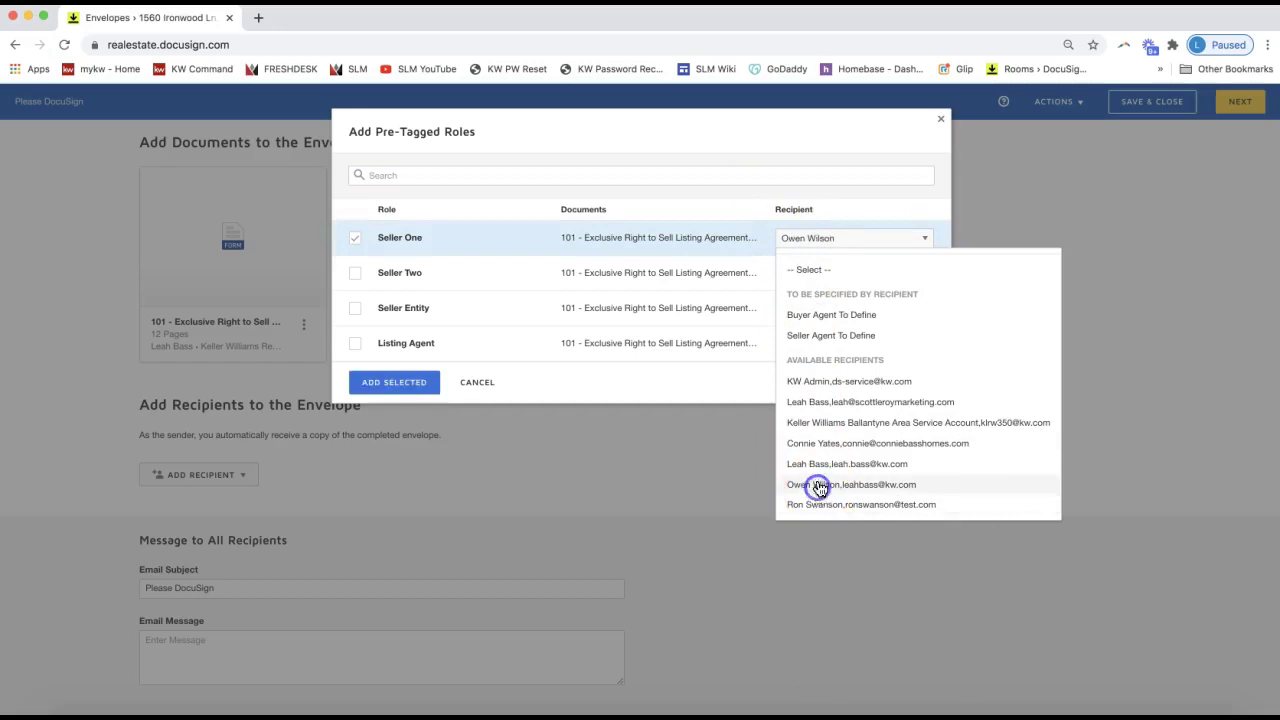
{"action": "left_click", "coordinate": [586, 287]}
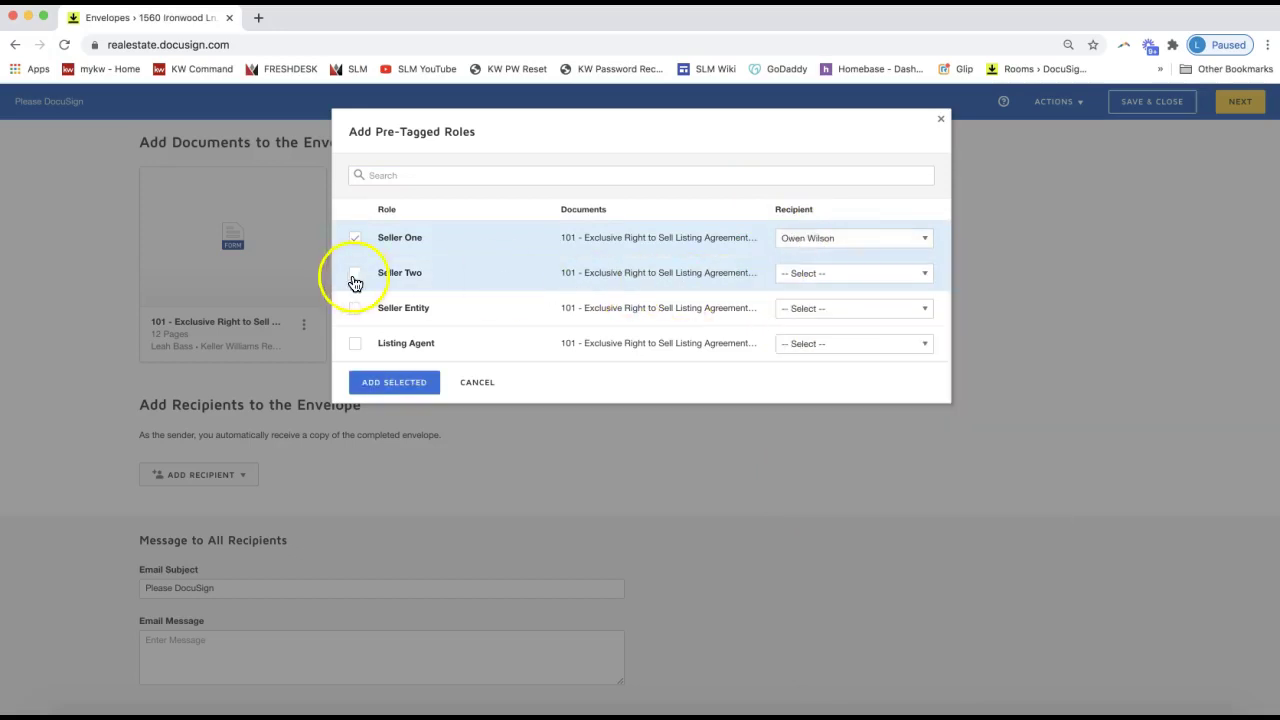
{"action": "left_click", "coordinate": [885, 286]}
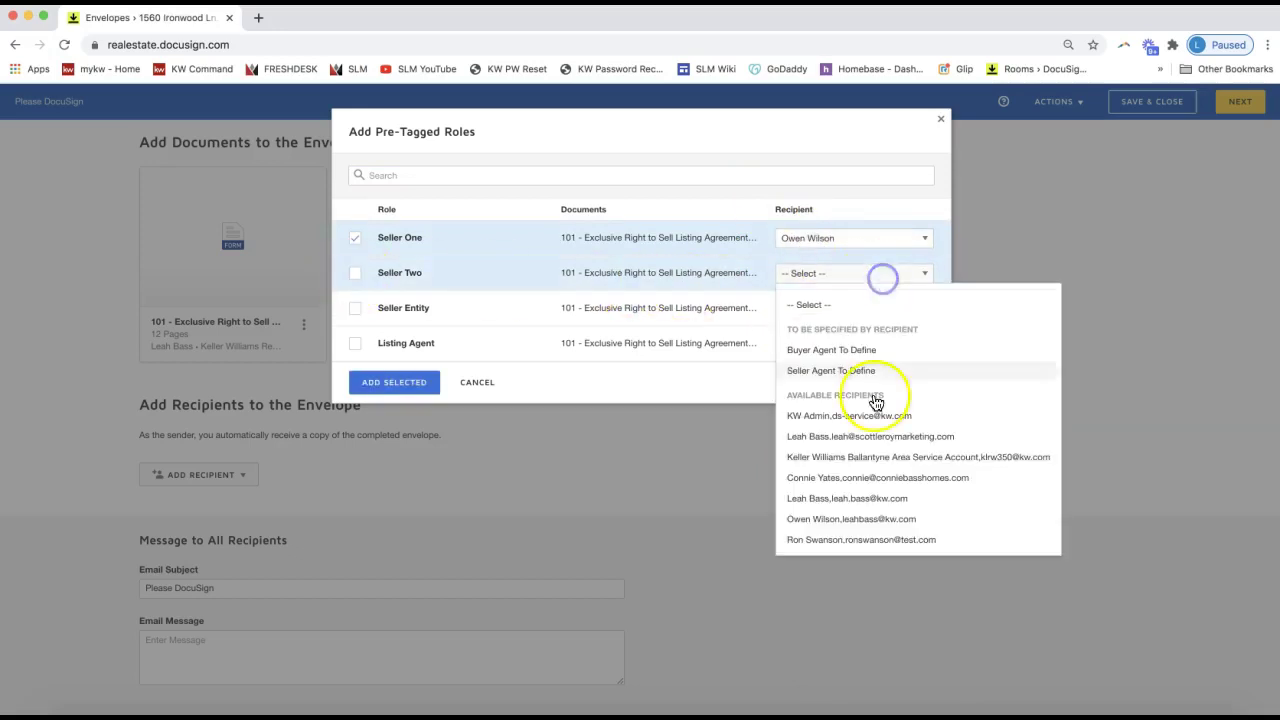
{"action": "left_click", "coordinate": [832, 541]}
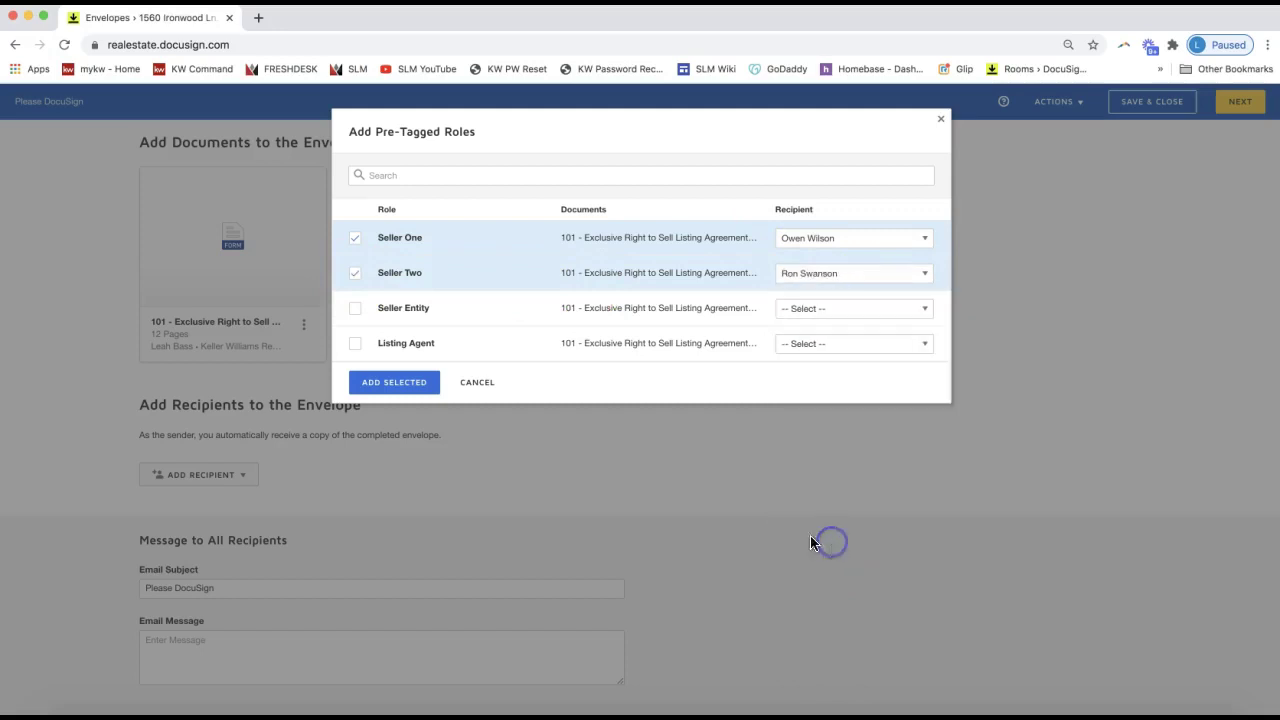
{"action": "left_click", "coordinate": [809, 240]}
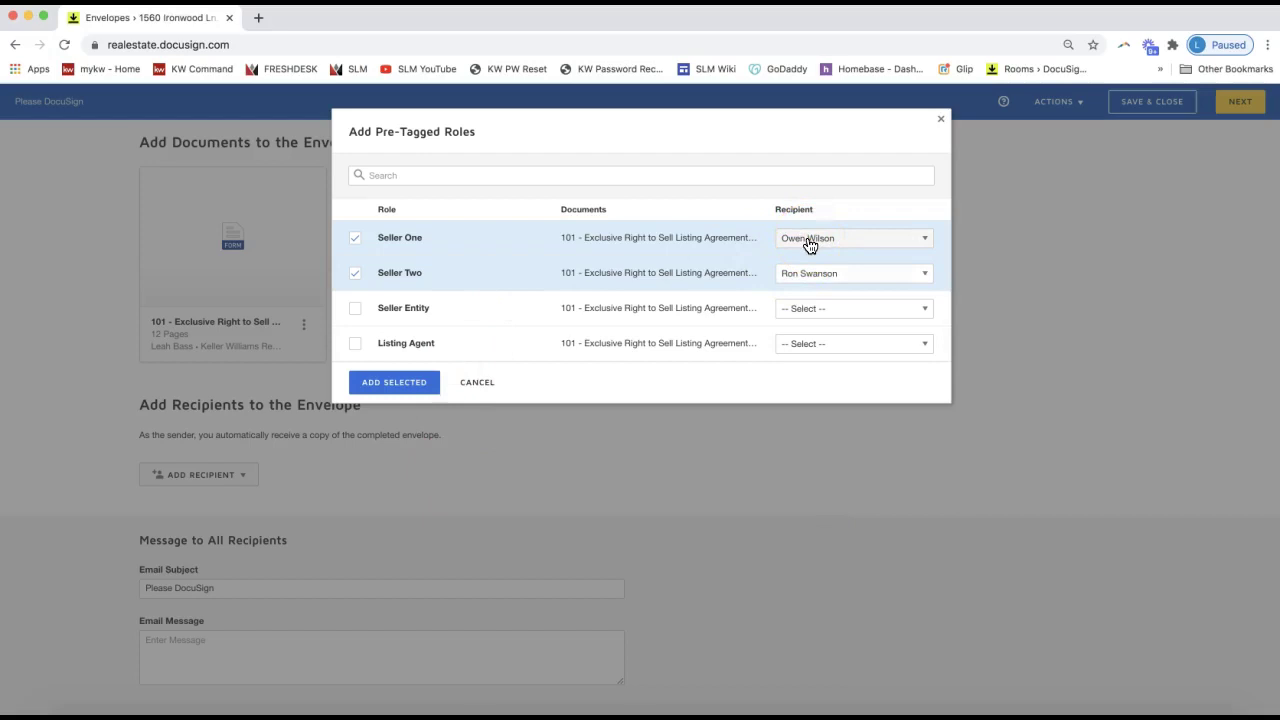
{"action": "left_click", "coordinate": [820, 260]}
{"action": "left_click", "coordinate": [397, 383]}
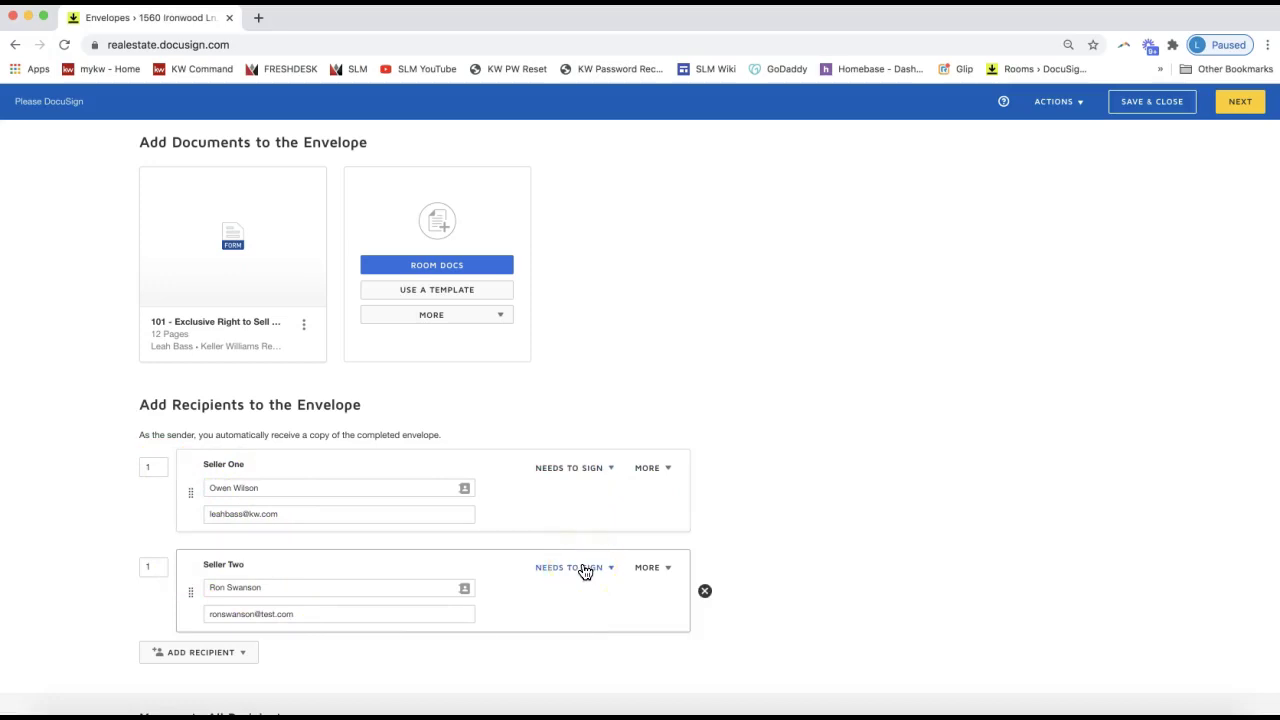
{"action": "scroll", "coordinate": [585, 571], "scroll_direction": "down", "scroll_amount": 3}
- Add a new recipient row entered by e-mail address
{"action": "left_click", "coordinate": [191, 512]}
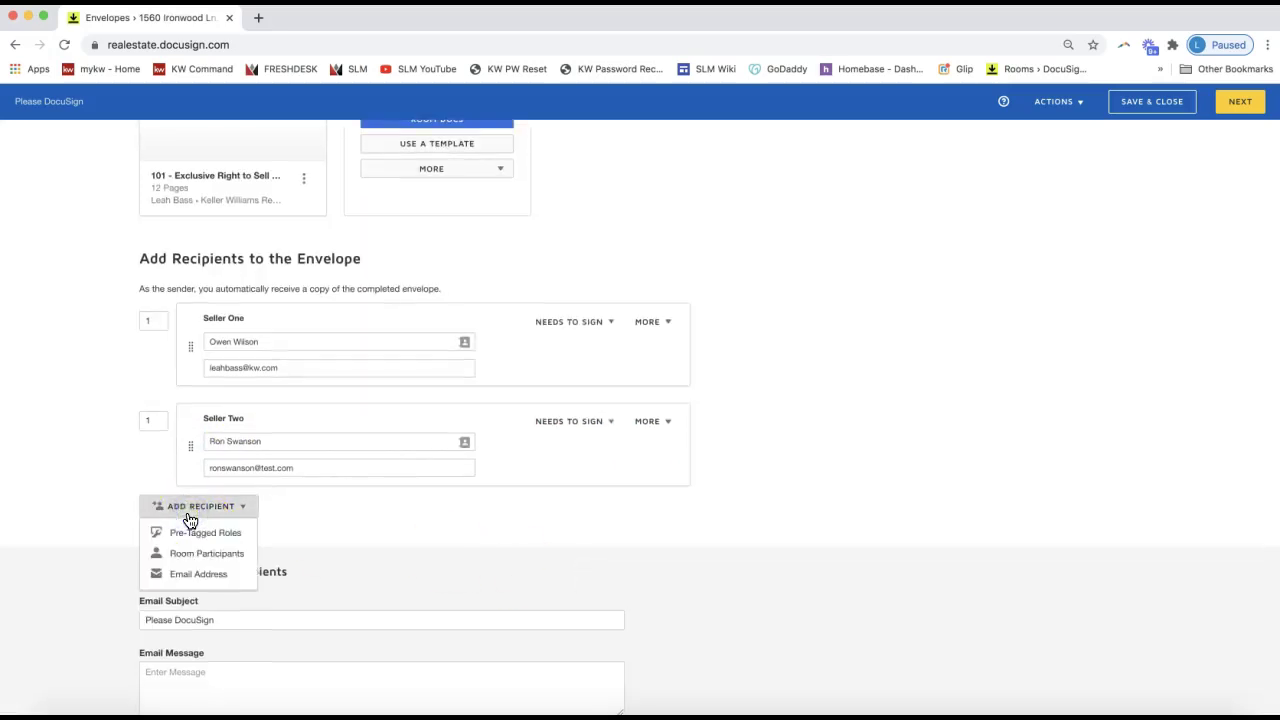
{"action": "left_click", "coordinate": [200, 584]}
{"action": "left_click", "coordinate": [192, 558]}
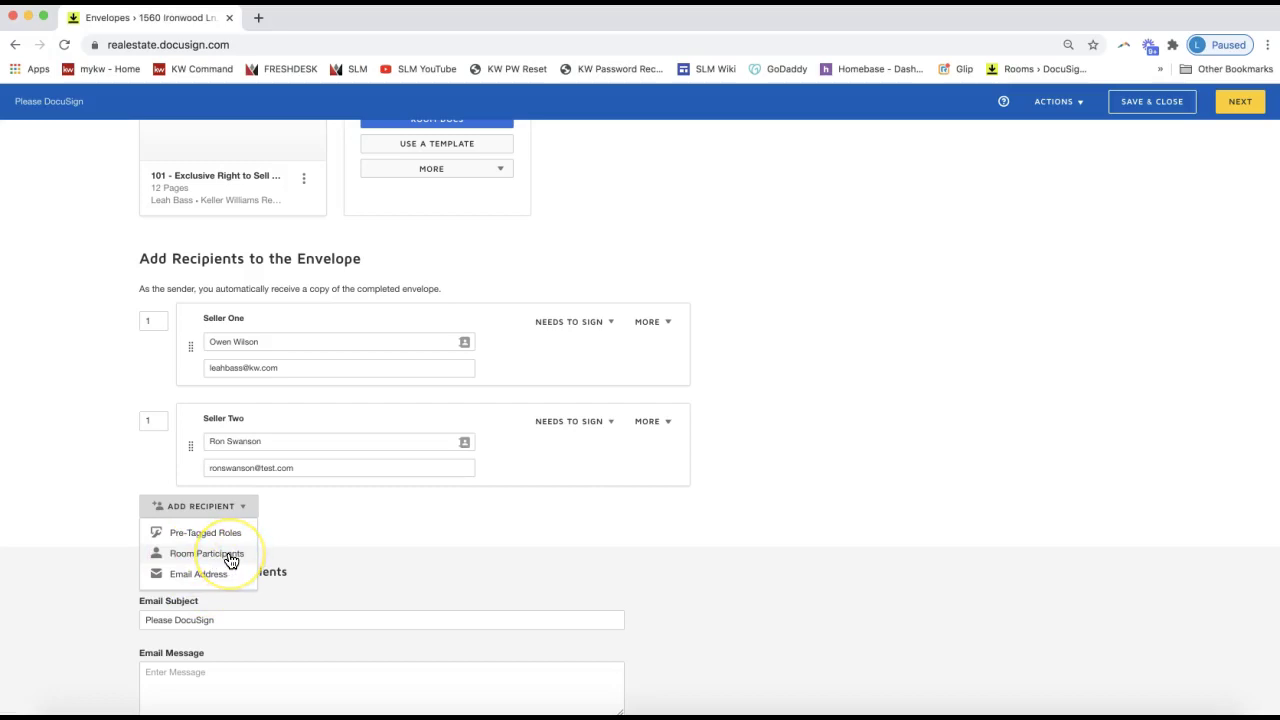
{"action": "left_click", "coordinate": [200, 578]}
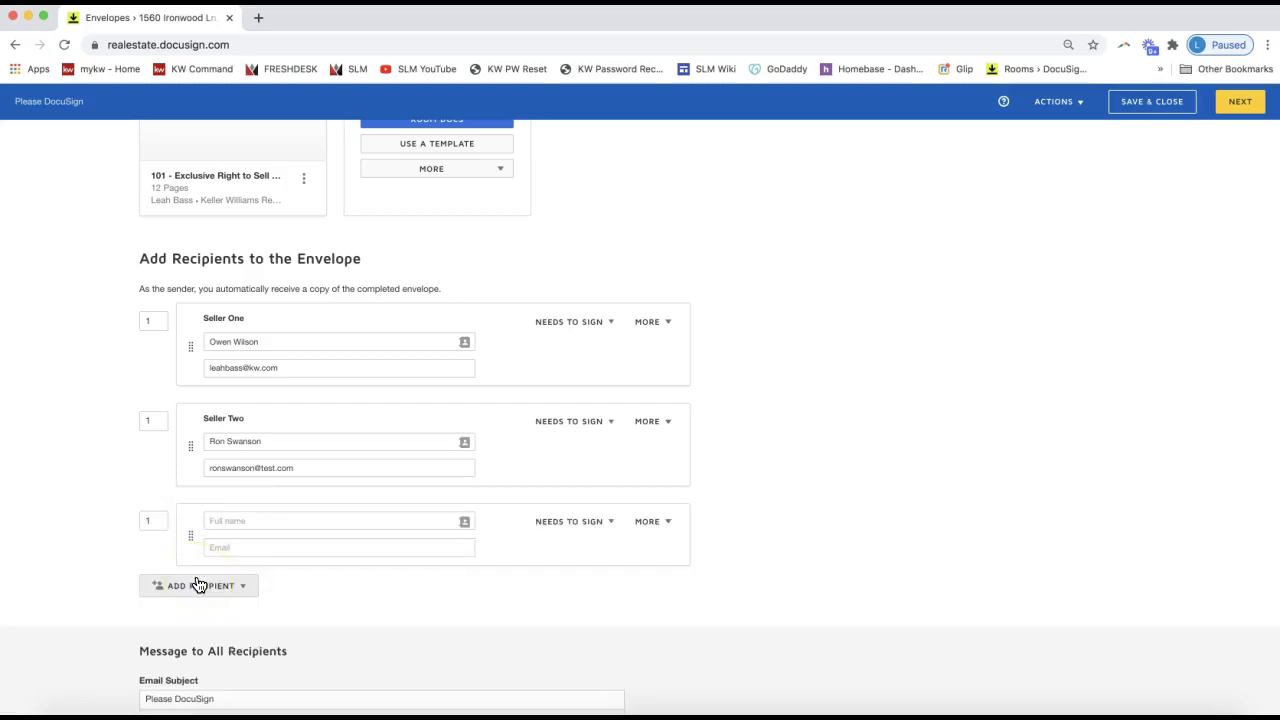
- Fill in the third signer's full name and e-mail address
{"action": "left_click", "coordinate": [305, 522]}
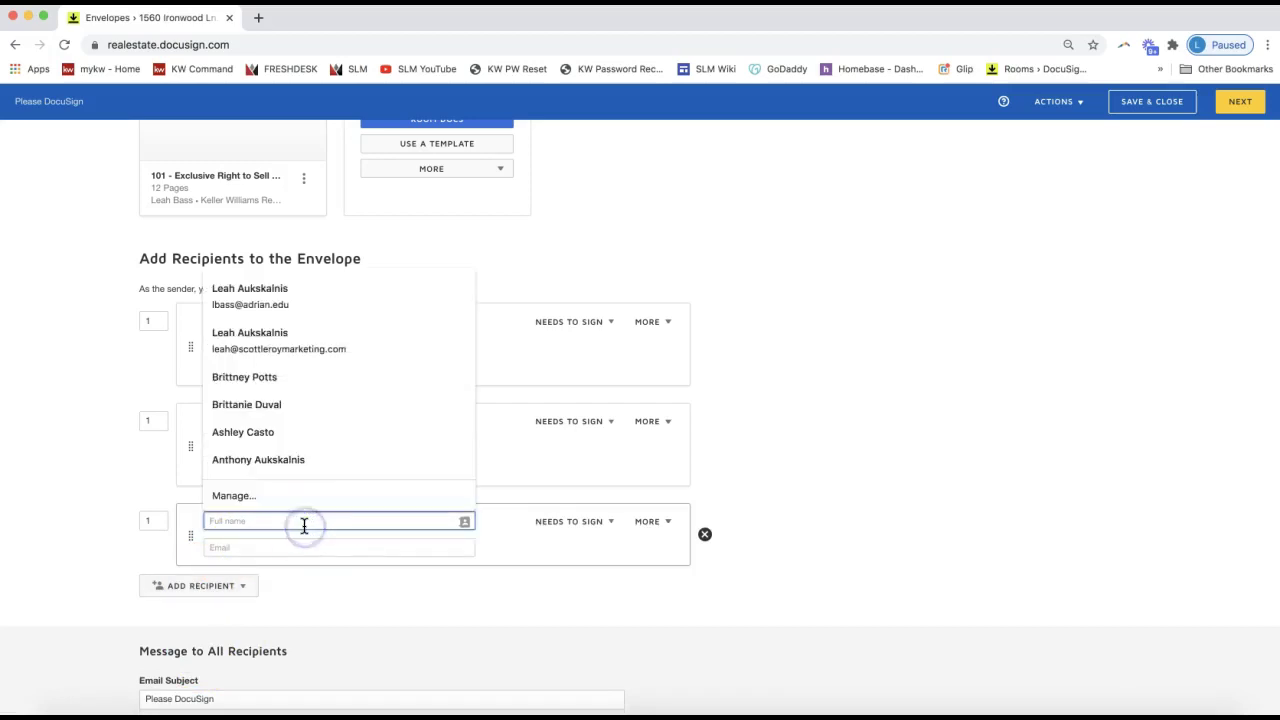
{"action": "left_click", "coordinate": [309, 602]}
{"action": "left_click", "coordinate": [260, 528]}
{"action": "left_click", "coordinate": [335, 592]}
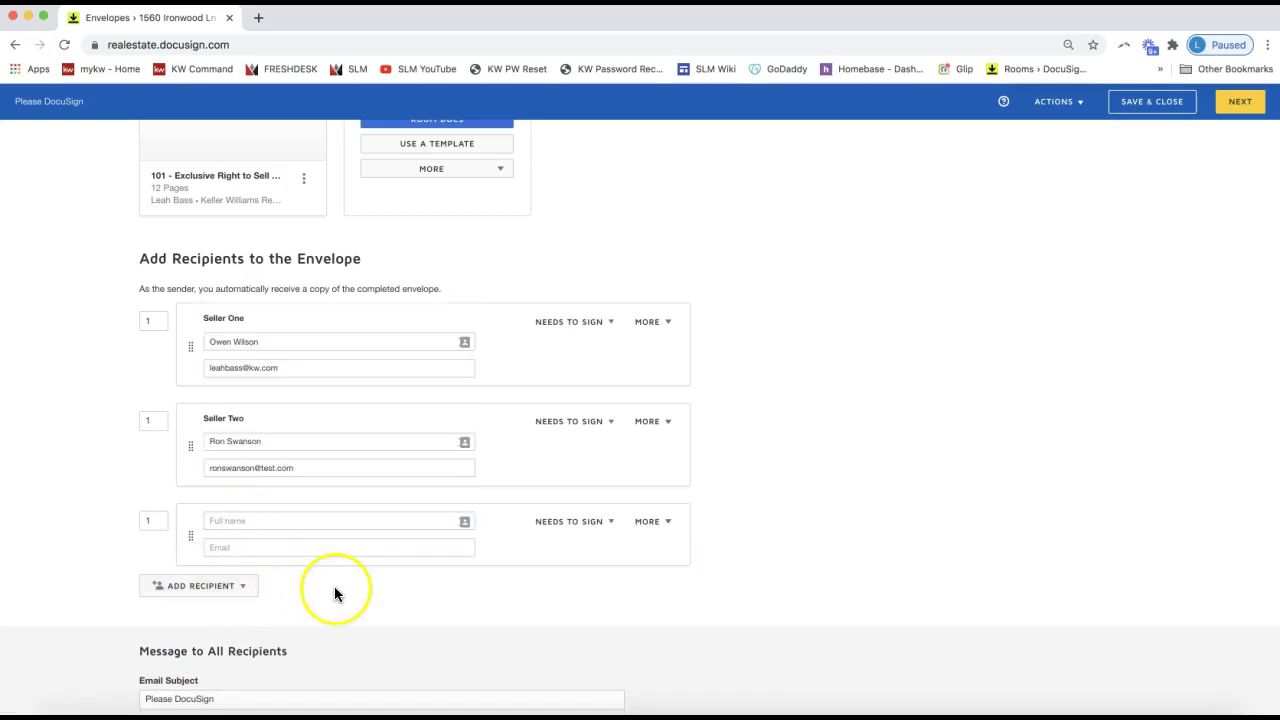
{"action": "left_click", "coordinate": [277, 523]}
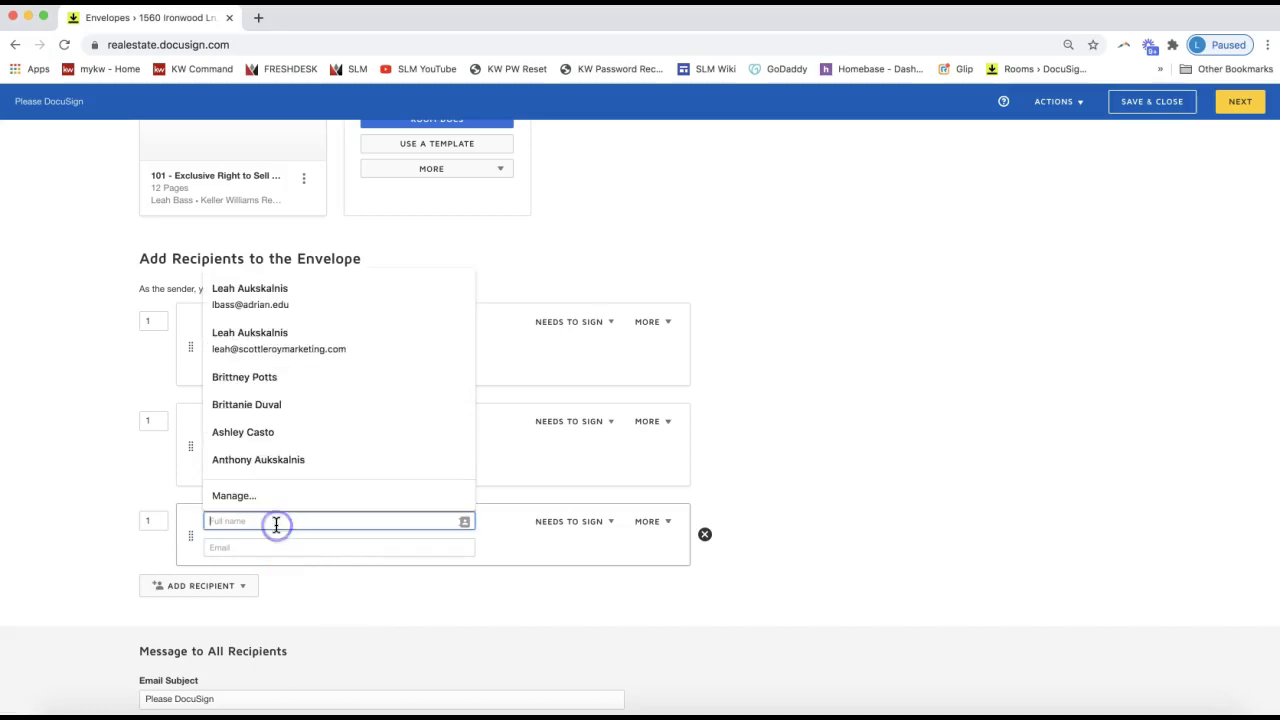
{"action": "type", "text": "Rachel Green"}
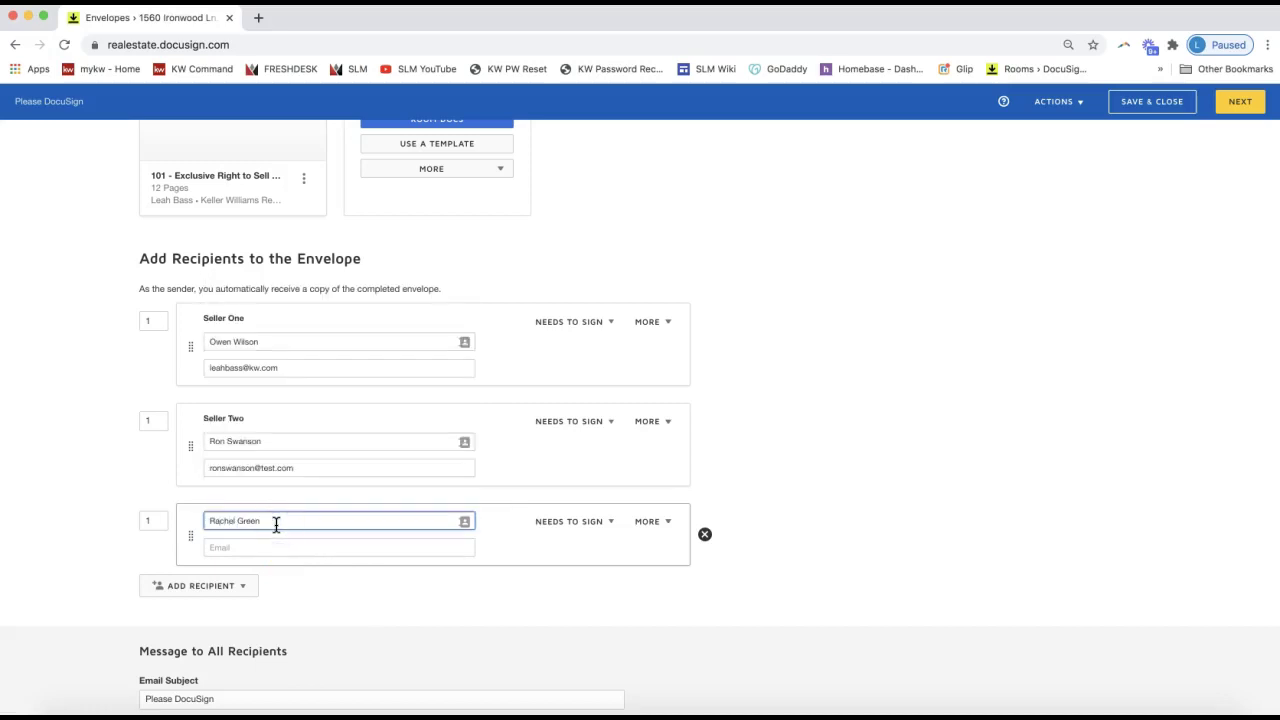
{"action": "left_click", "coordinate": [340, 568]}
{"action": "left_click", "coordinate": [299, 548]}
{"action": "type", "text": "rache"}
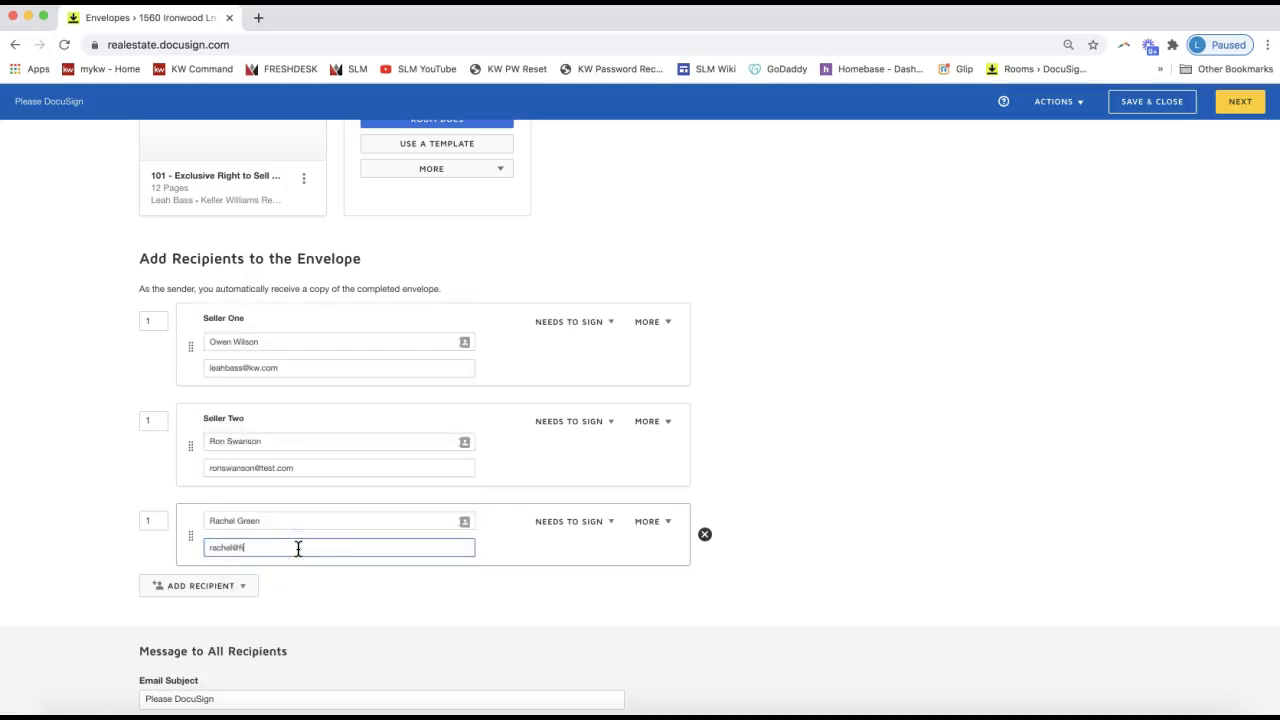
{"action": "type", "text": "l@friends.com"}
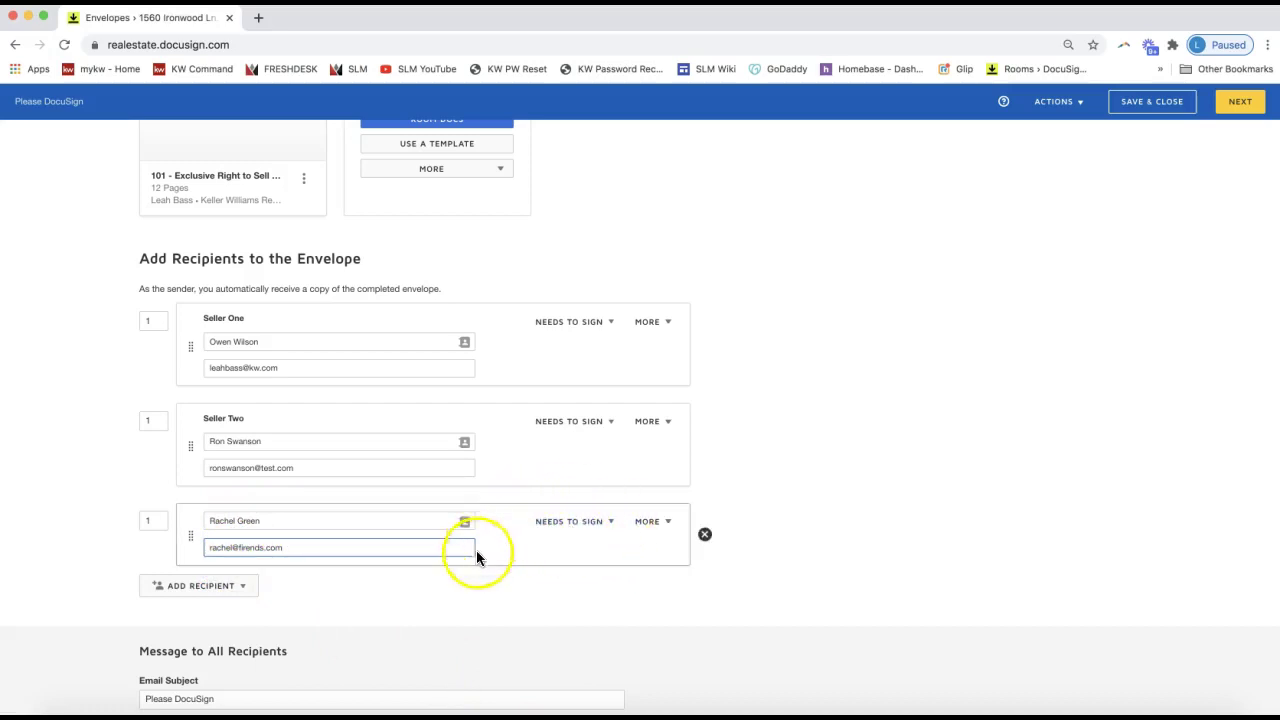
{"action": "left_click", "coordinate": [195, 586]}
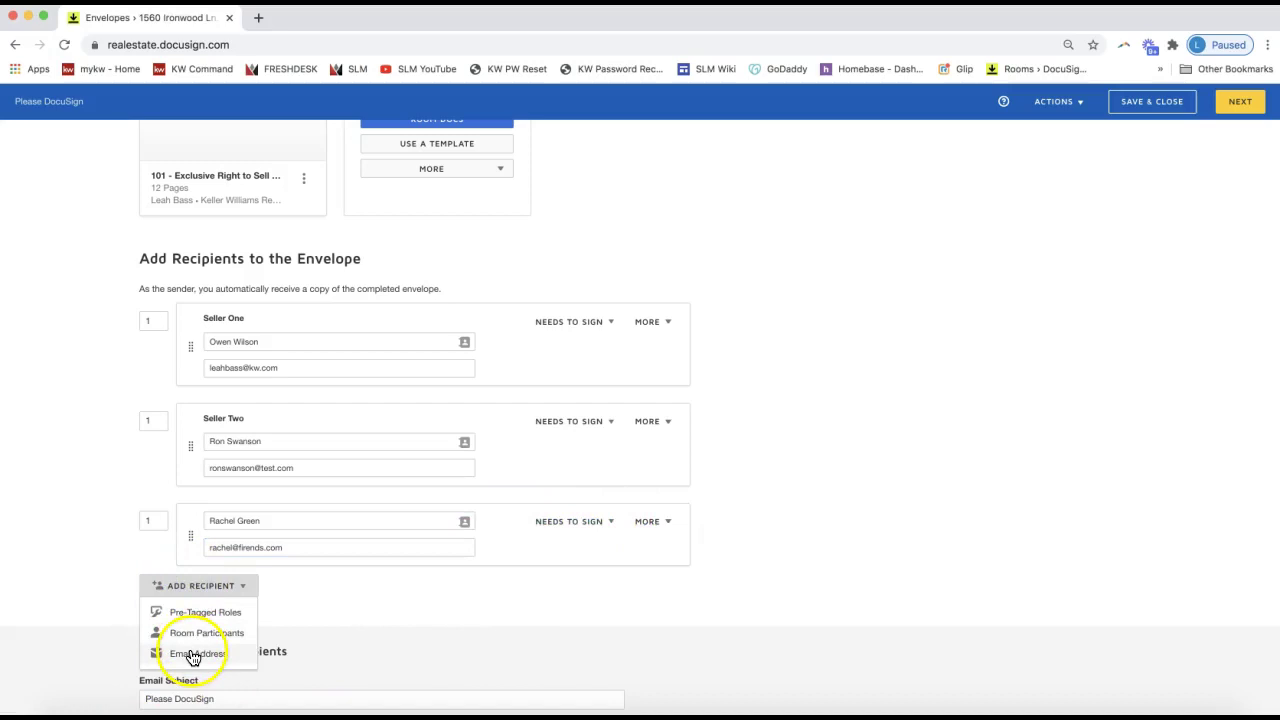
- Add a fourth signer with their full name and e-mail address
{"action": "left_click", "coordinate": [195, 653]}
{"action": "left_click", "coordinate": [294, 601]}
{"action": "type", "text": "R"}
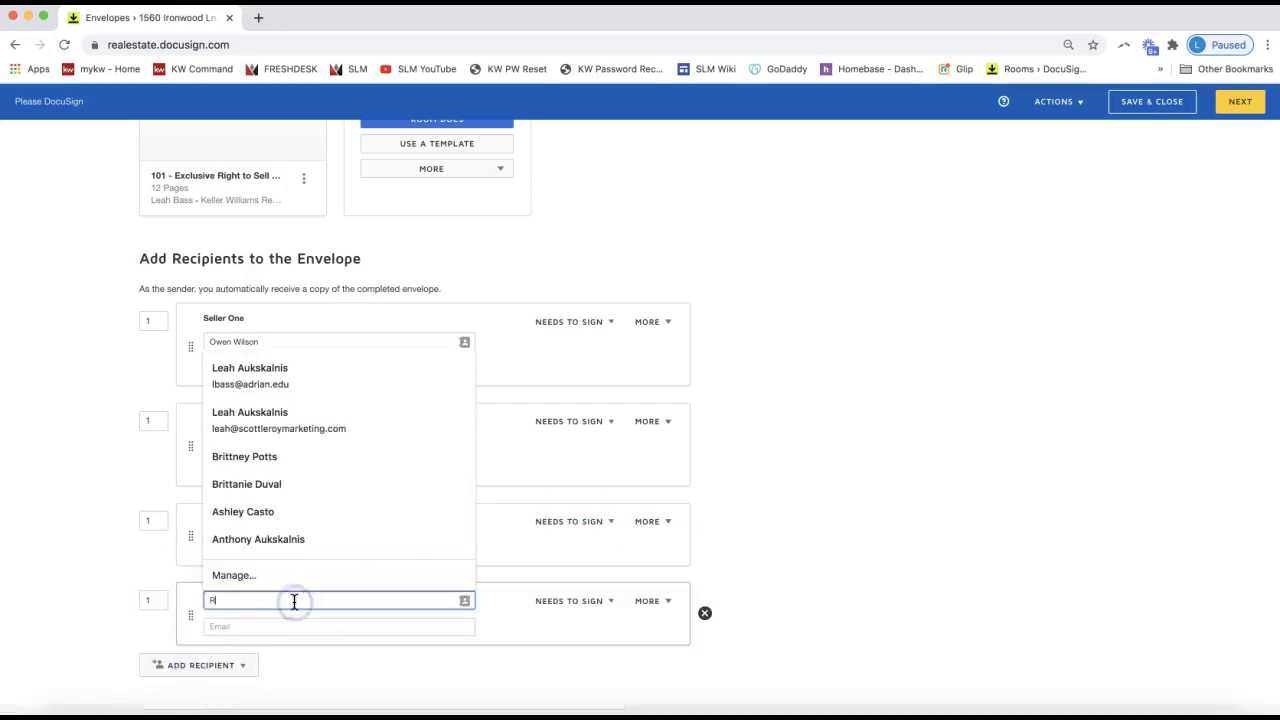
{"action": "type", "text": "oss Geller"}
{"action": "left_click", "coordinate": [297, 627]}
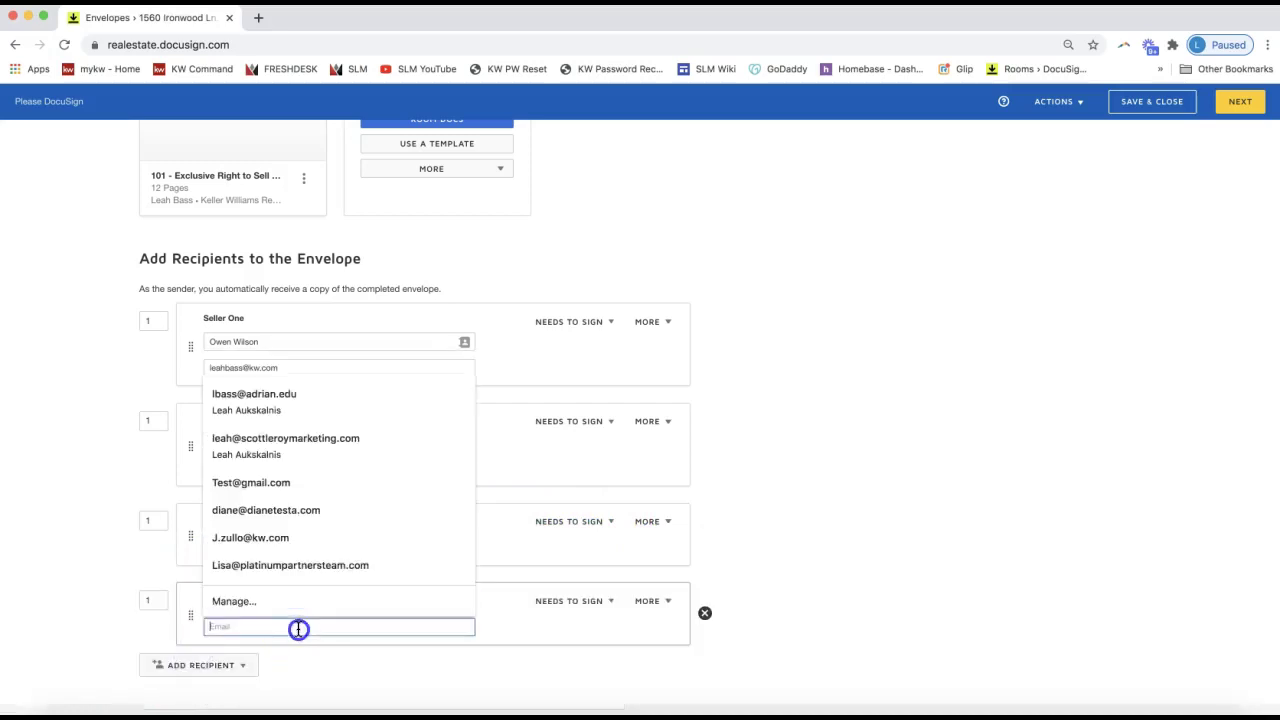
{"action": "type", "text": "ross@friends.com"}
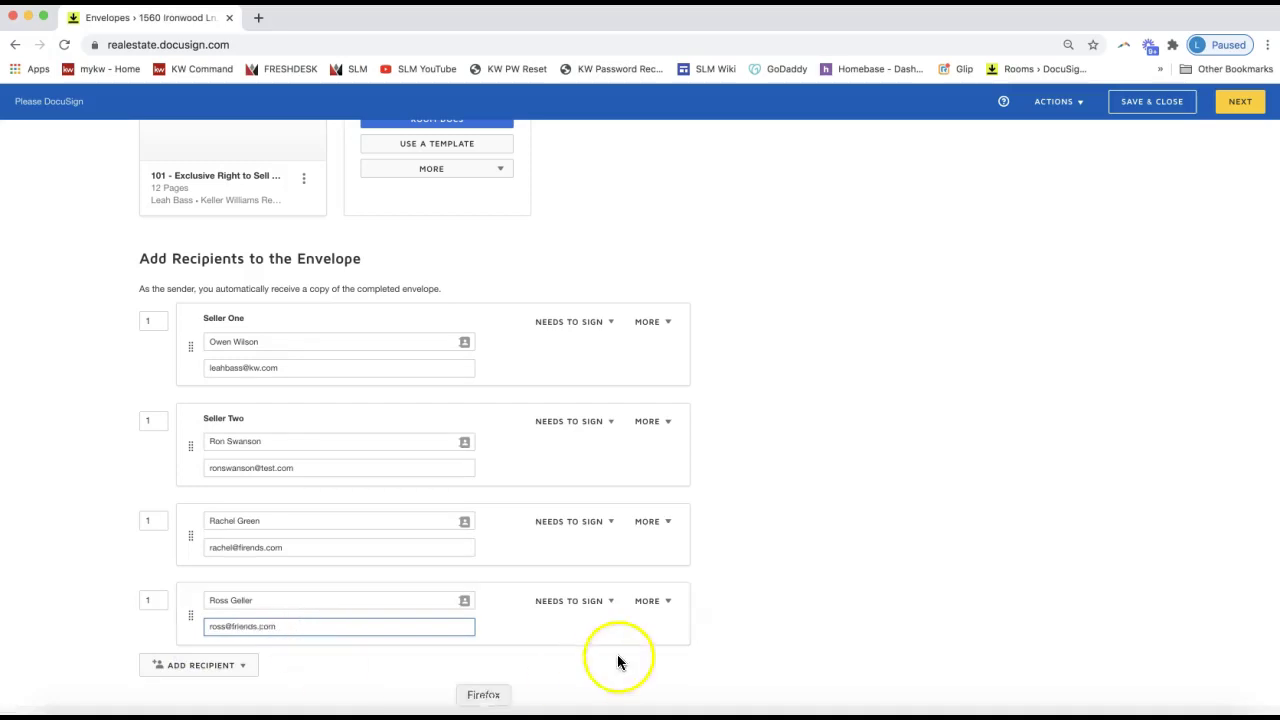
{"action": "left_click", "coordinate": [867, 511]}
{"action": "scroll", "coordinate": [867, 511], "scroll_direction": "down", "scroll_amount": 2}
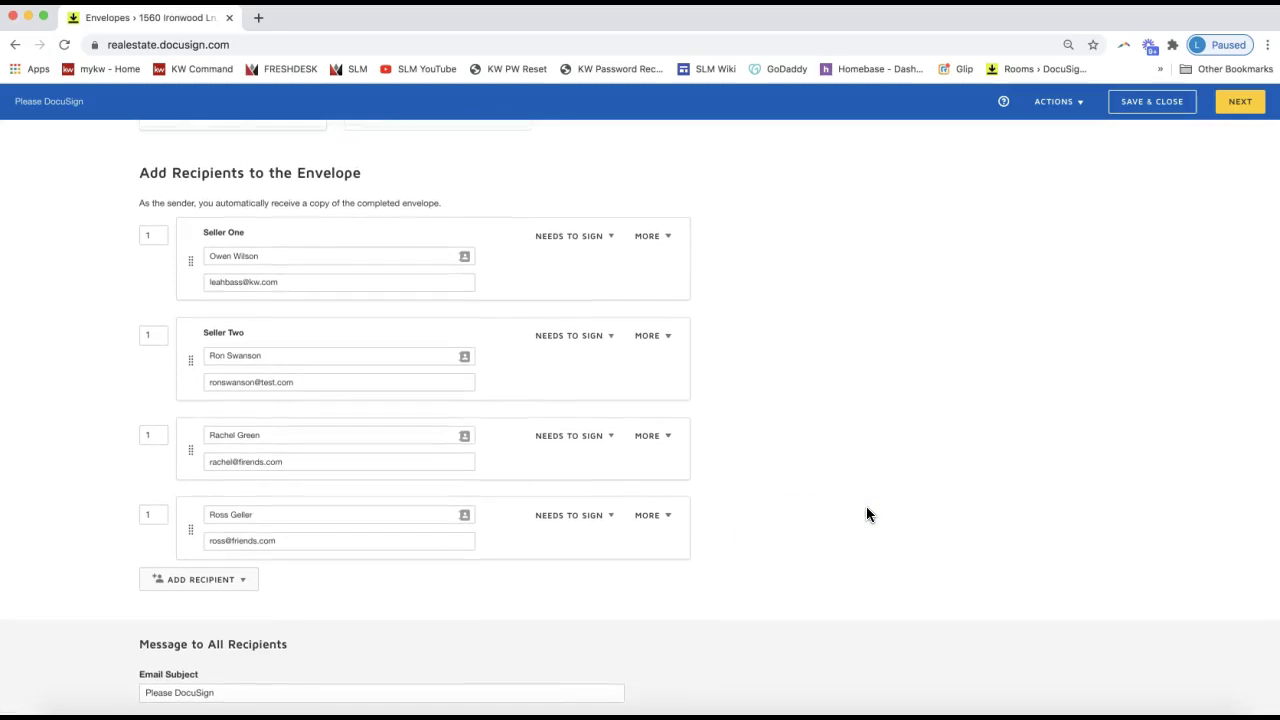
{"action": "scroll", "coordinate": [867, 512], "scroll_direction": "up", "scroll_amount": 1}
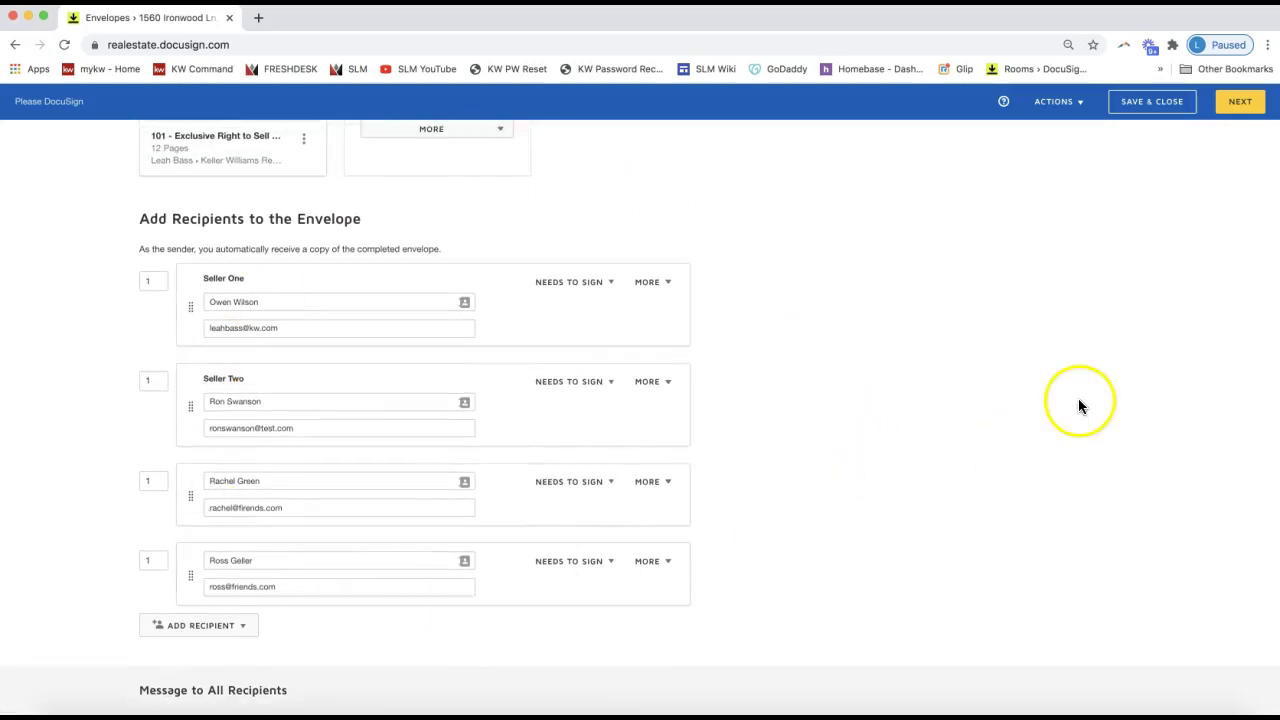
{"action": "scroll", "coordinate": [1078, 398], "scroll_direction": "up", "scroll_amount": 5}
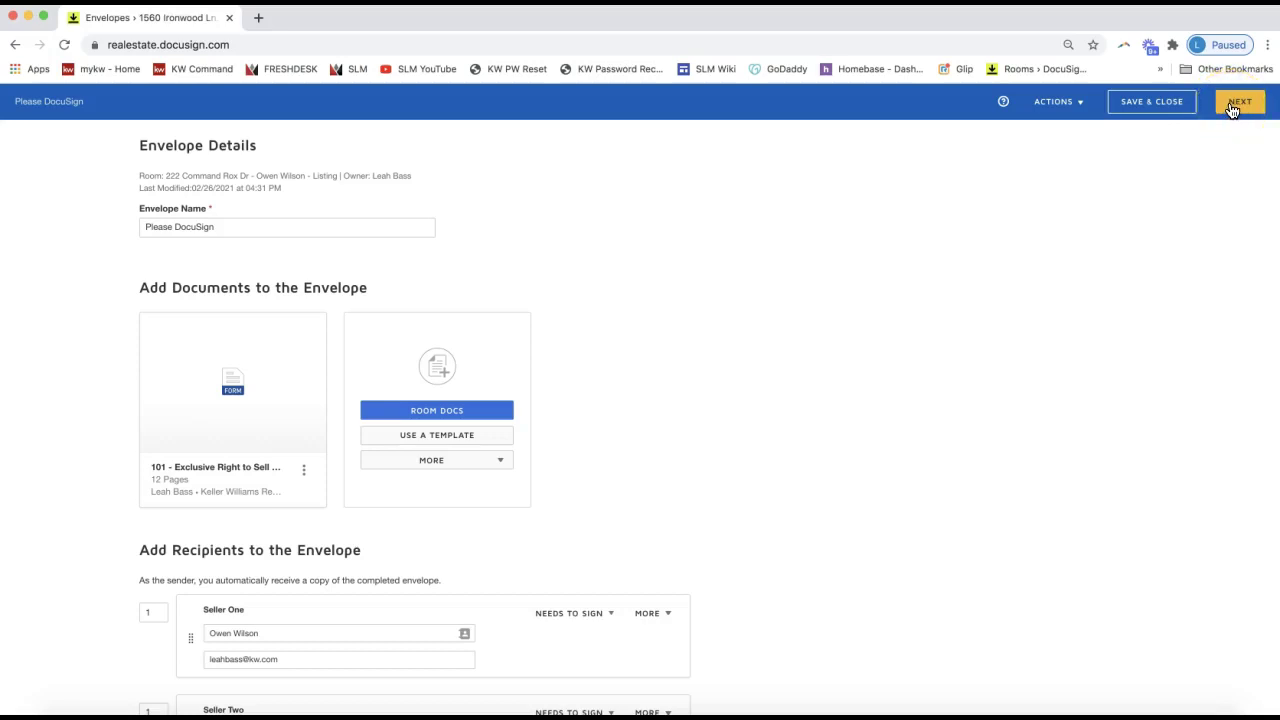
- Open the Add Fields editor and check the seller Initial fields on pages 1 and 2
{"action": "left_click", "coordinate": [1236, 103]}
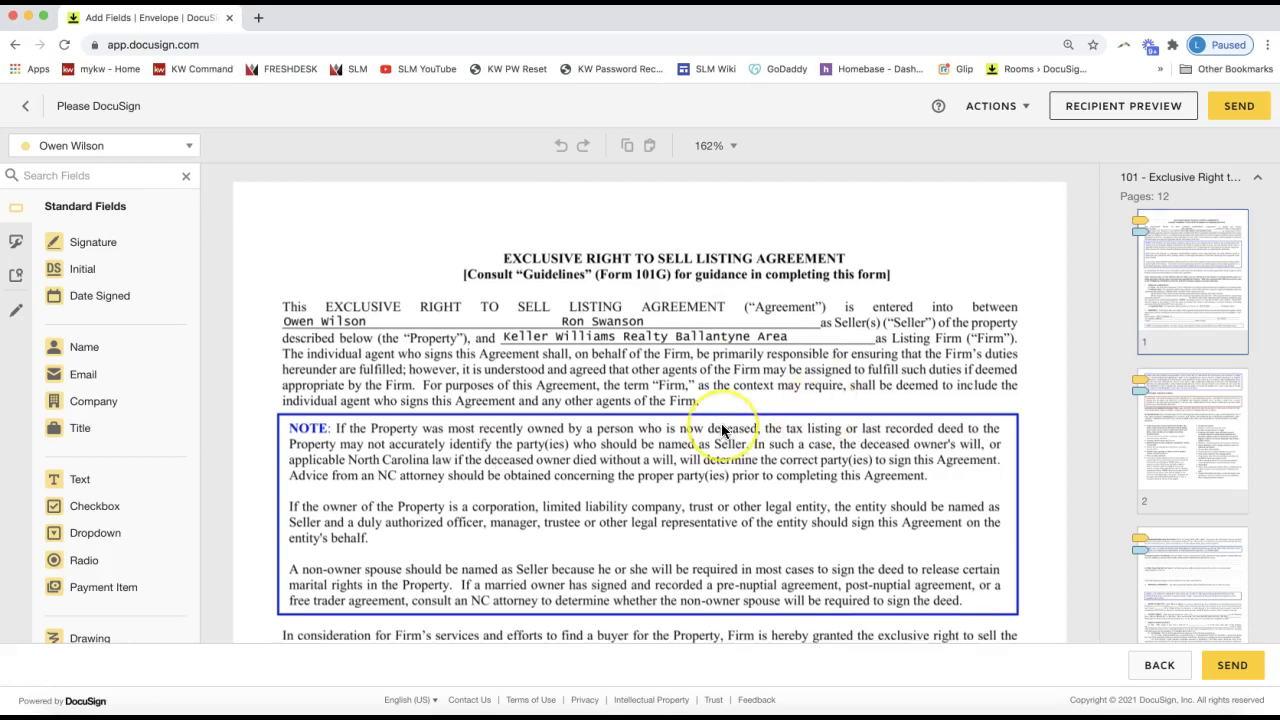
{"action": "scroll", "coordinate": [722, 432], "scroll_direction": "down", "scroll_amount": 3}
{"action": "scroll", "coordinate": [722, 430], "scroll_direction": "down", "scroll_amount": 10}
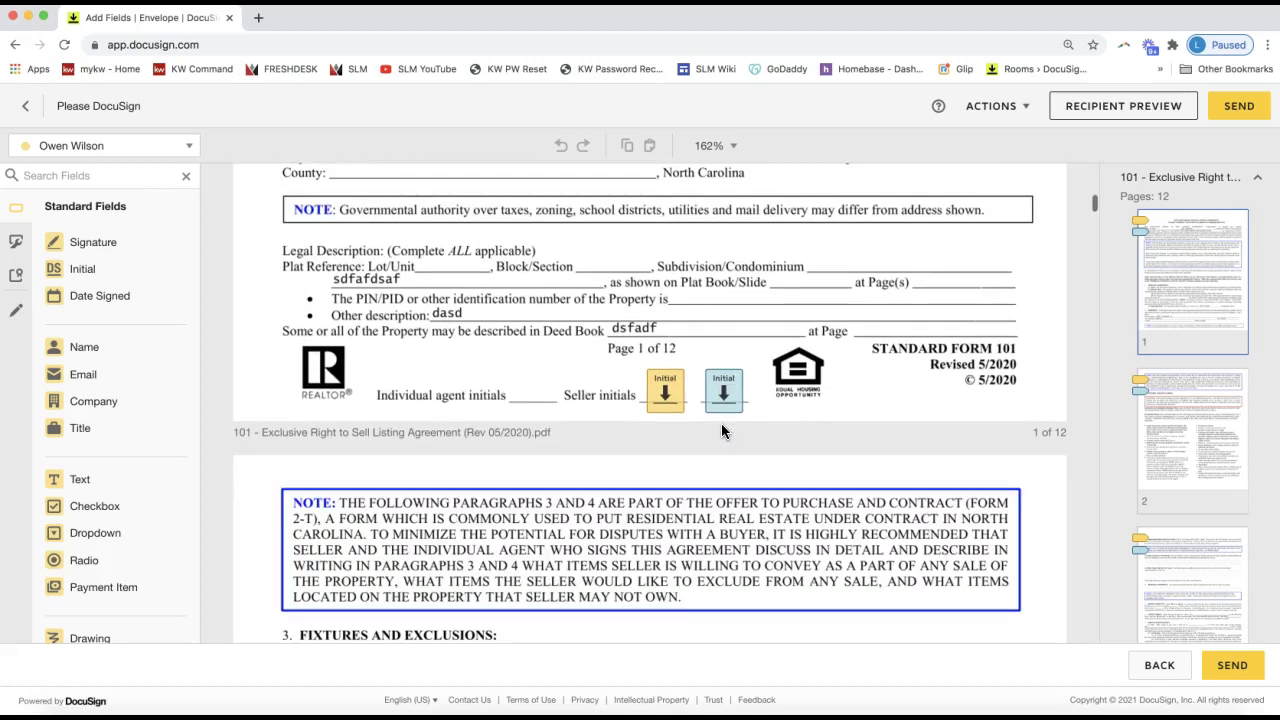
{"action": "left_click", "coordinate": [768, 456]}
{"action": "scroll", "coordinate": [732, 416], "scroll_direction": "down", "scroll_amount": 10}
{"action": "scroll", "coordinate": [732, 416], "scroll_direction": "down", "scroll_amount": 4}
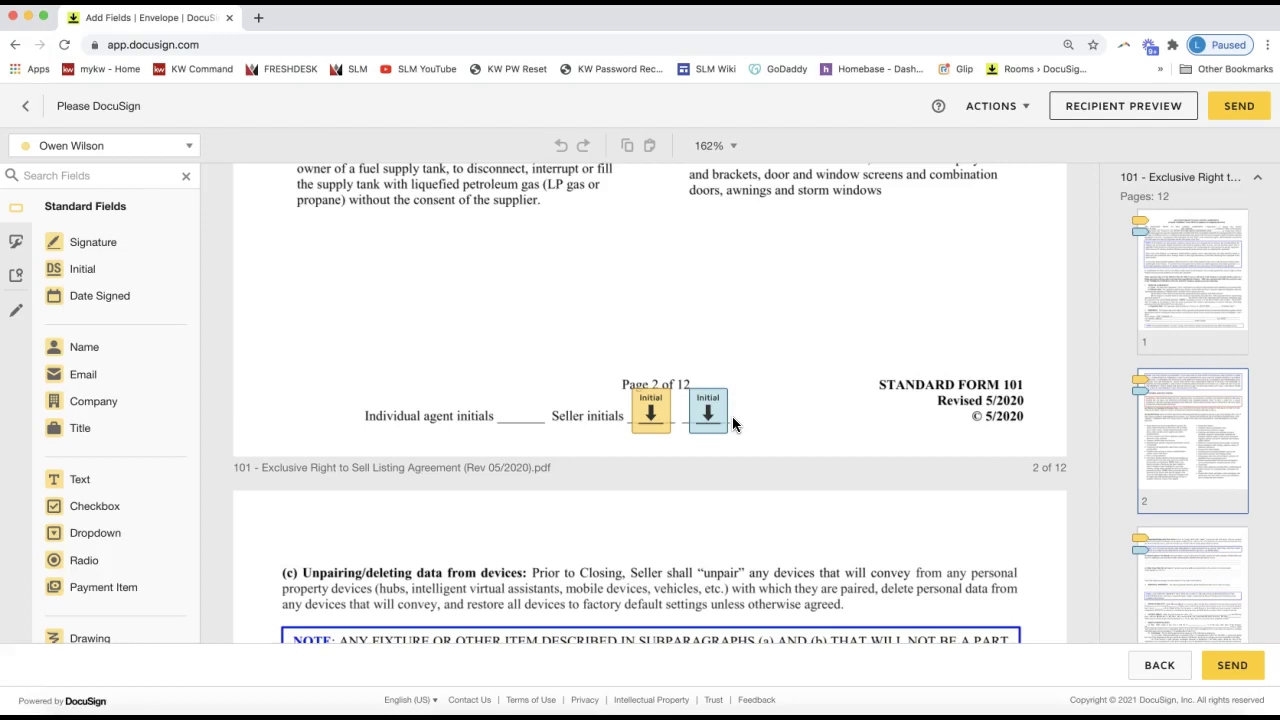
{"action": "left_click", "coordinate": [623, 463]}
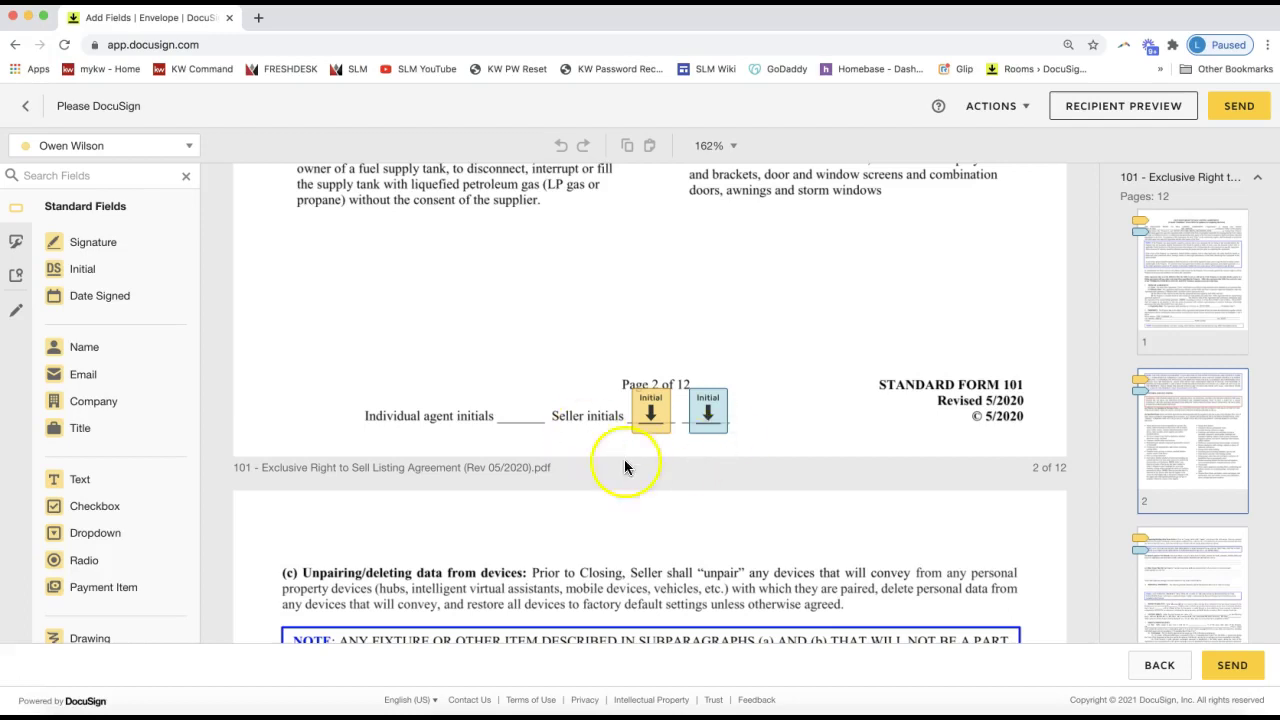
{"action": "scroll", "coordinate": [666, 455], "scroll_direction": "up", "scroll_amount": 15}
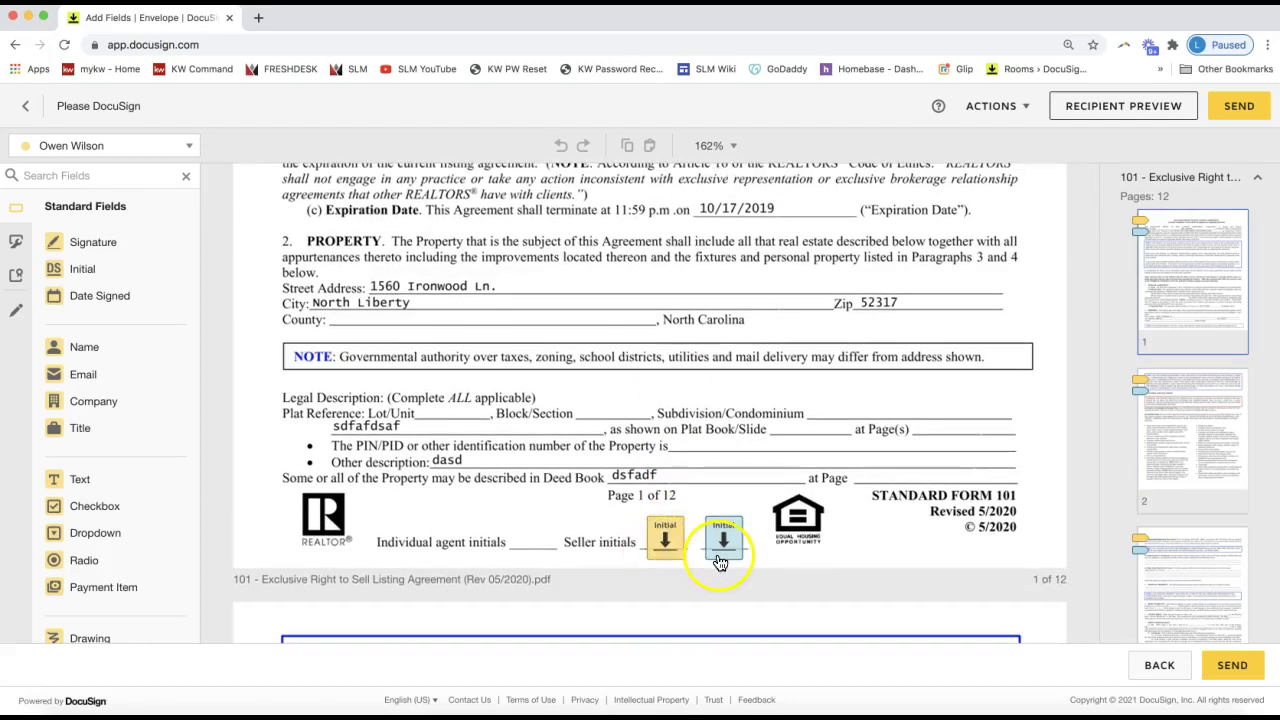
- Place an Initial field for the third signer beside the seller initials on page 1
{"action": "left_click", "coordinate": [56, 155]}
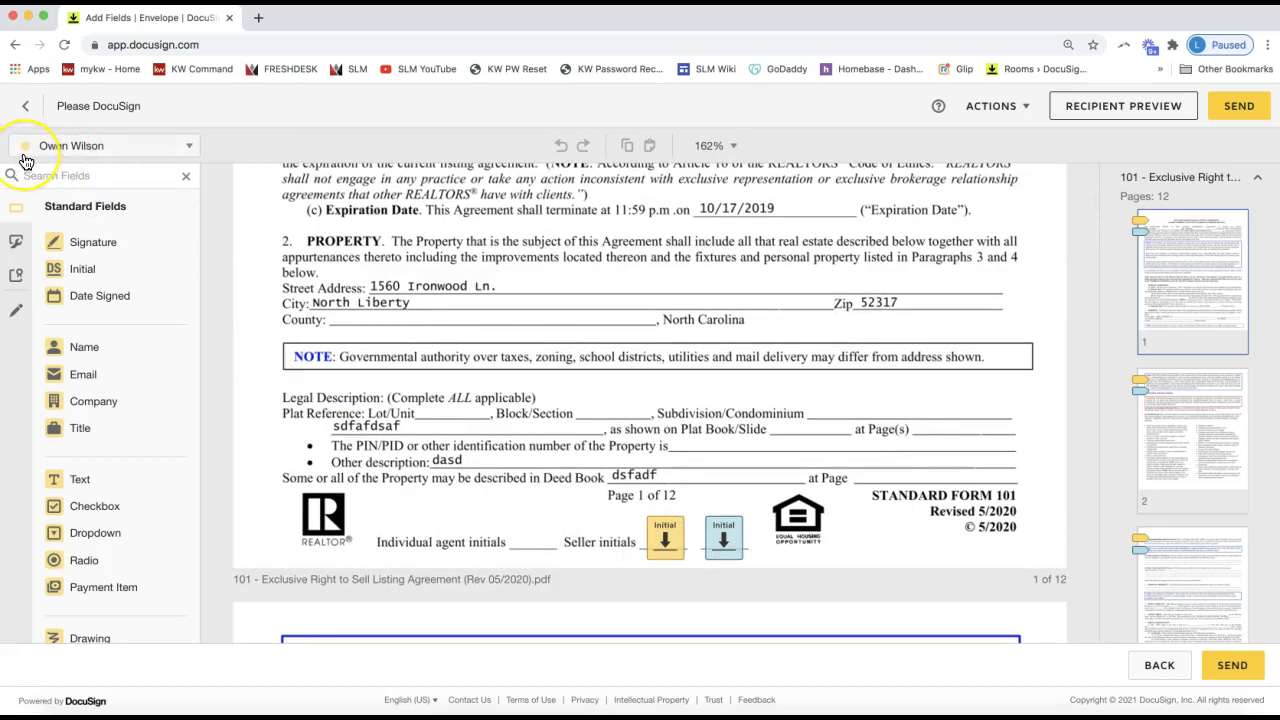
{"action": "left_click", "coordinate": [85, 148]}
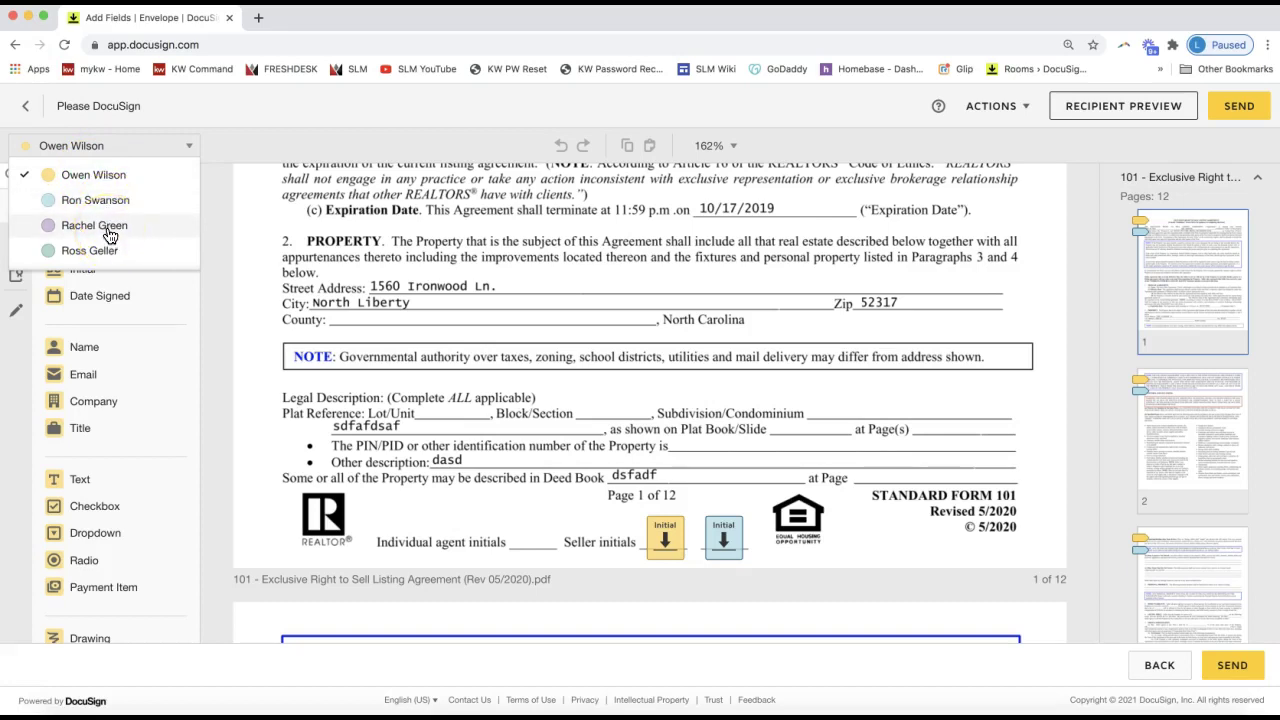
{"action": "left_click", "coordinate": [104, 229]}
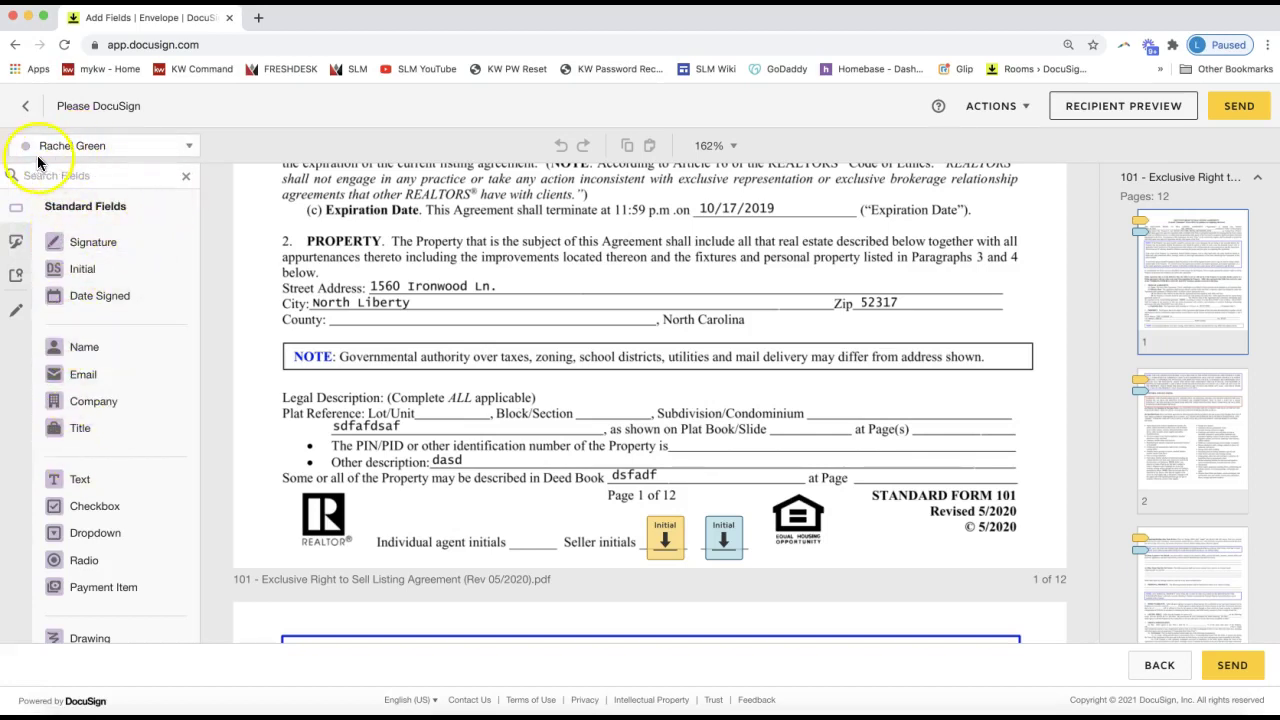
{"action": "left_click", "coordinate": [96, 274]}
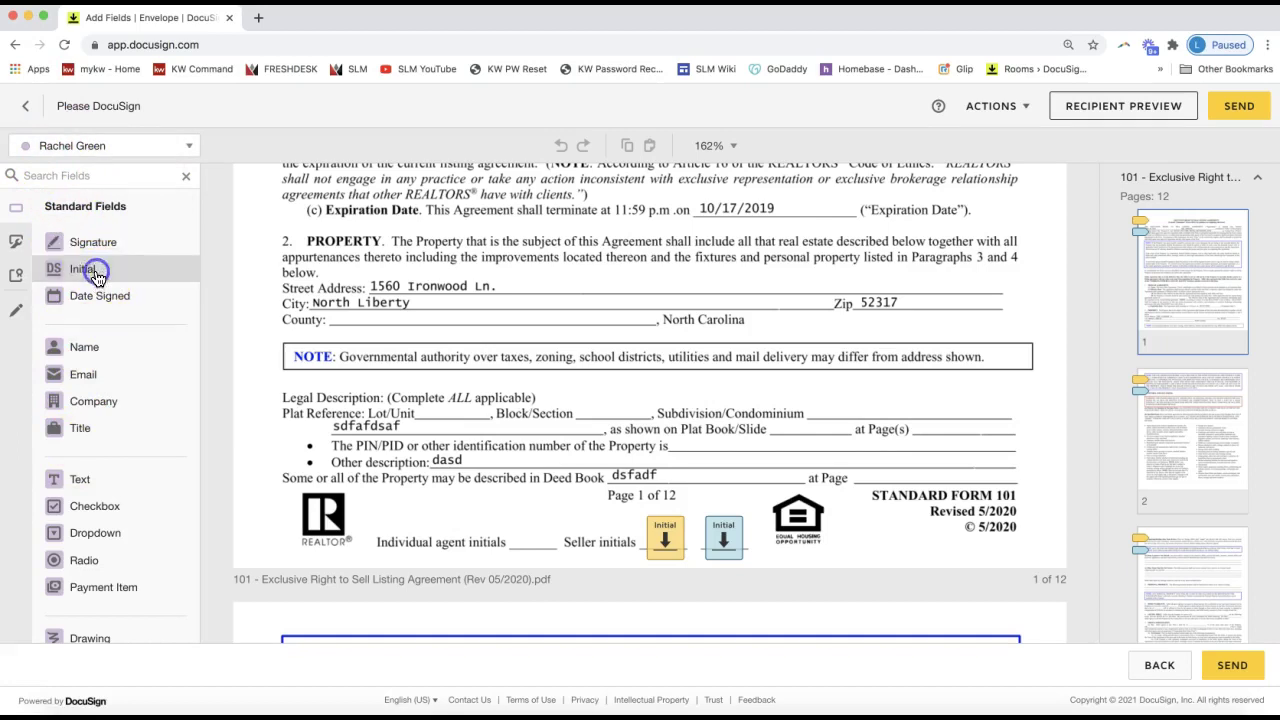
{"action": "left_click_drag", "start_coordinate": [96, 276], "coordinate": [756, 510]}
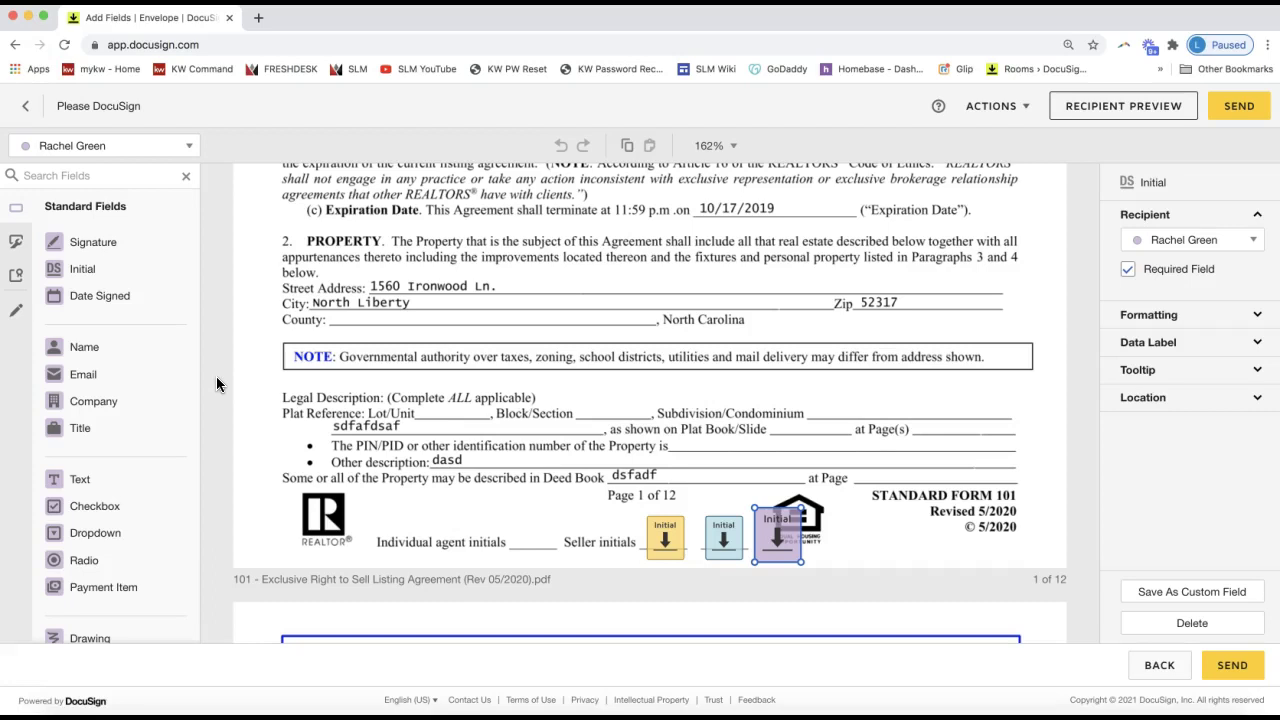
- Place an Initial field for the fourth signer beside the seller initials
{"action": "left_click", "coordinate": [111, 148]}
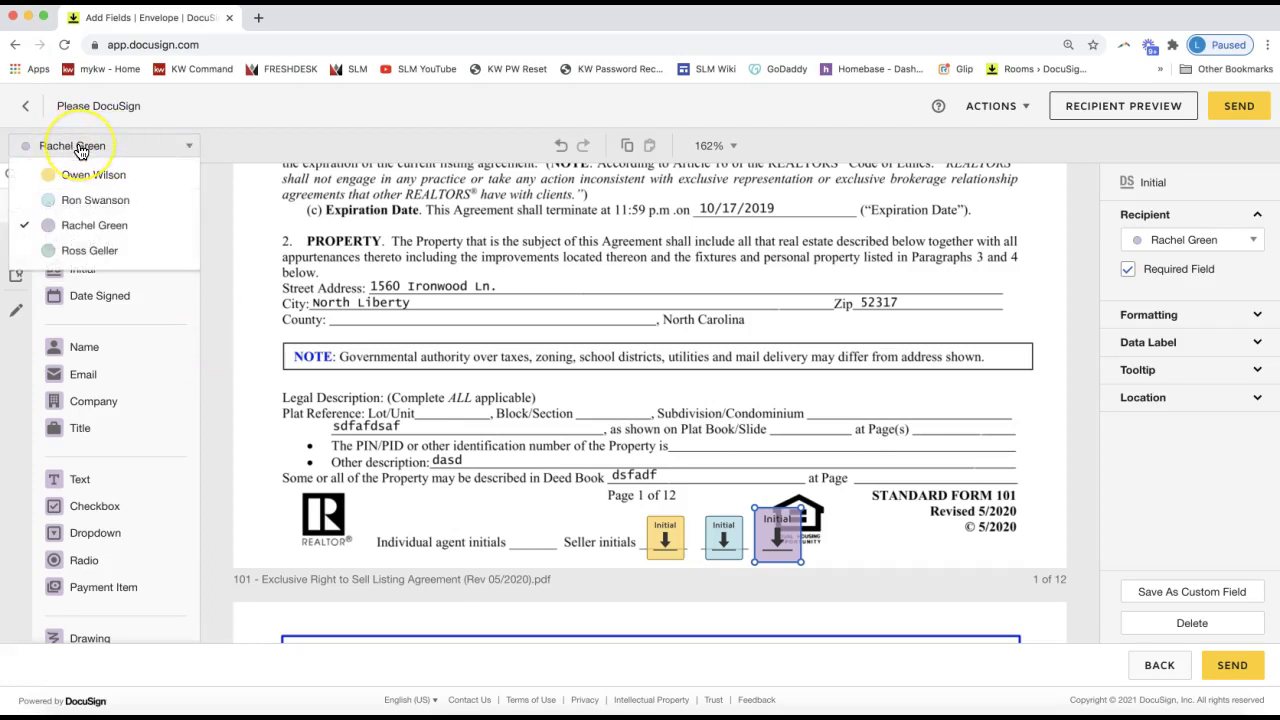
{"action": "left_click", "coordinate": [80, 251]}
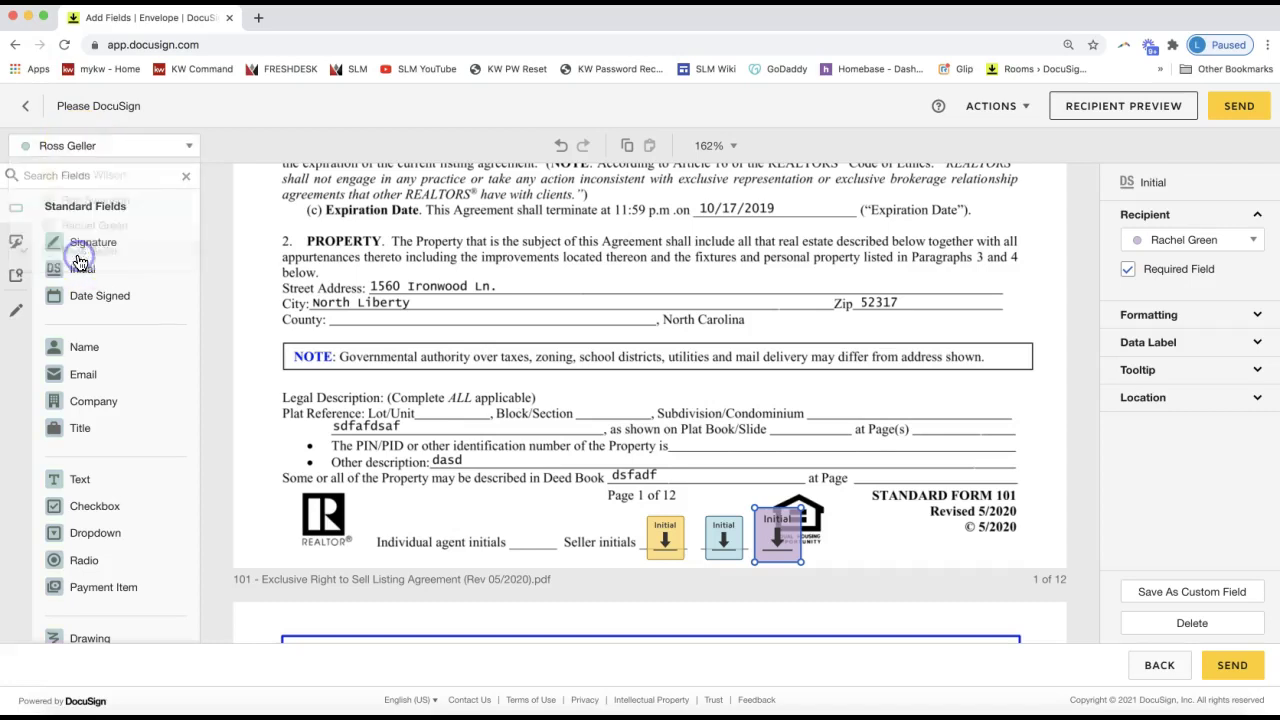
{"action": "left_click_drag", "start_coordinate": [82, 269], "coordinate": [806, 521]}
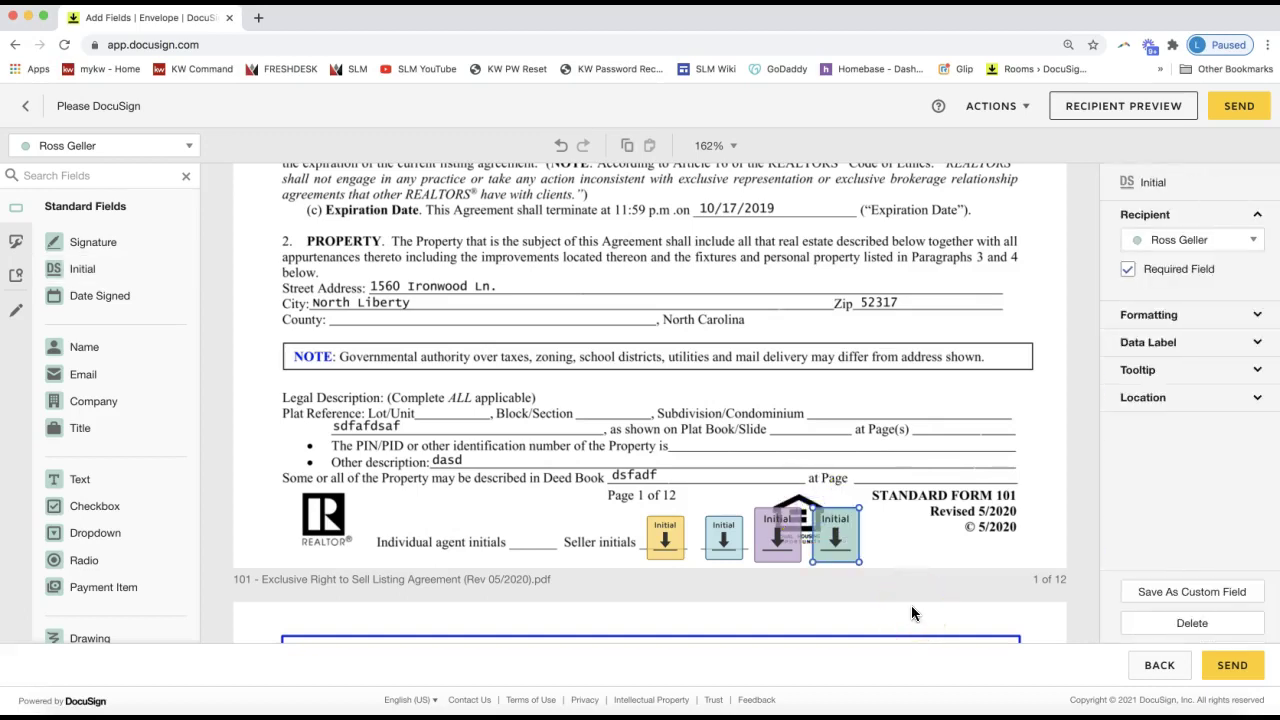
{"action": "scroll", "coordinate": [911, 605], "scroll_direction": "down", "scroll_amount": 13}
- Place Initial fields for the fourth and third signers beside Seller initials in the page 2 footer
{"action": "left_click", "coordinate": [872, 590]}
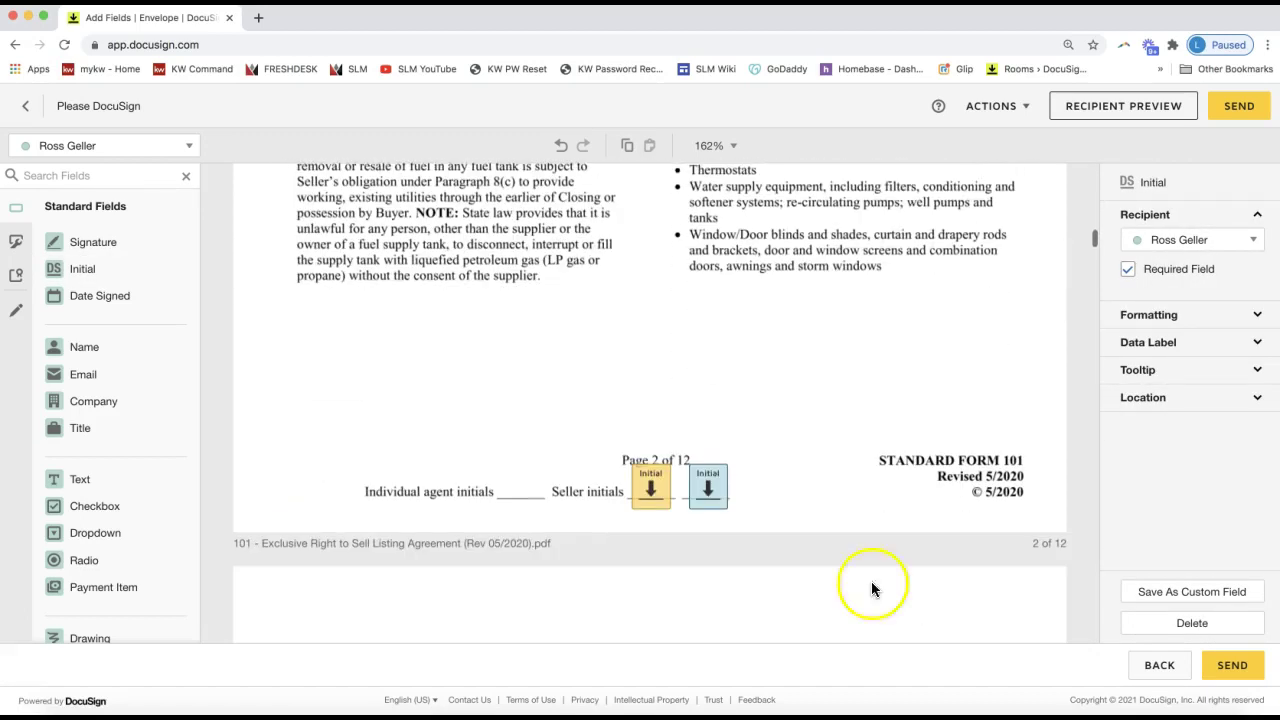
{"action": "left_click", "coordinate": [94, 146]}
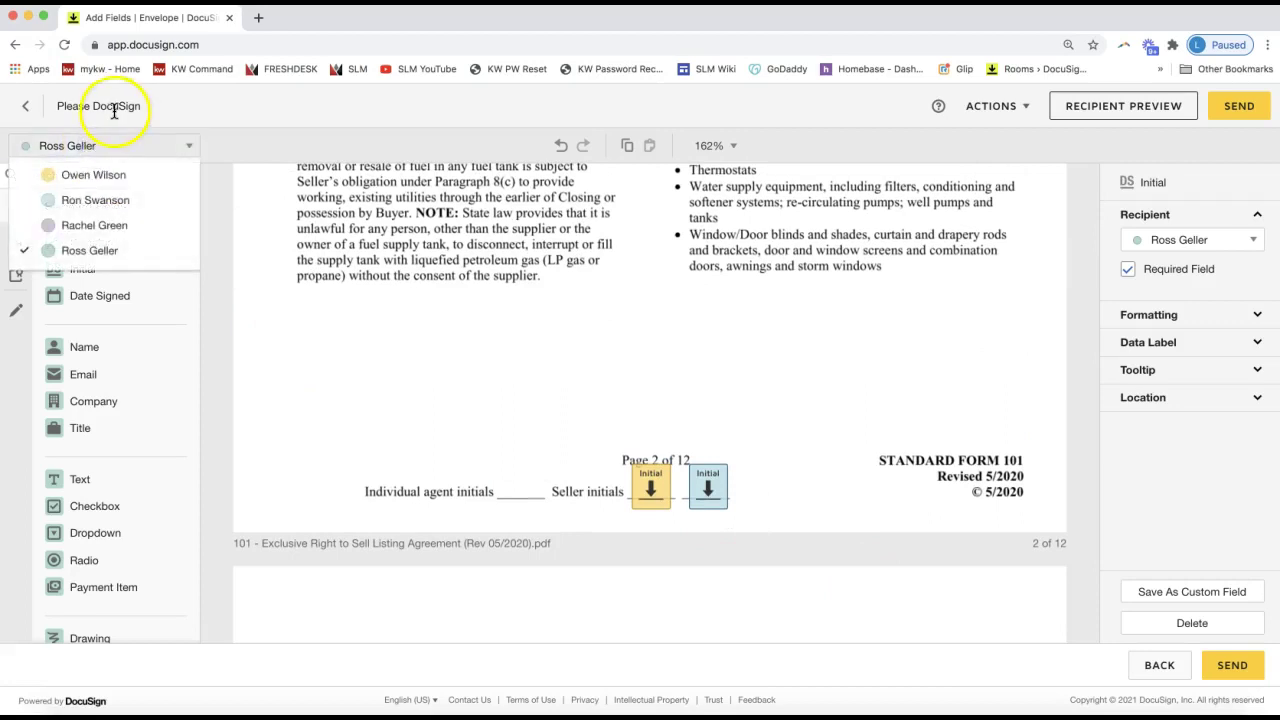
{"action": "left_click", "coordinate": [114, 111]}
{"action": "left_click_drag", "start_coordinate": [86, 268], "coordinate": [777, 461]}
{"action": "left_click", "coordinate": [137, 146]}
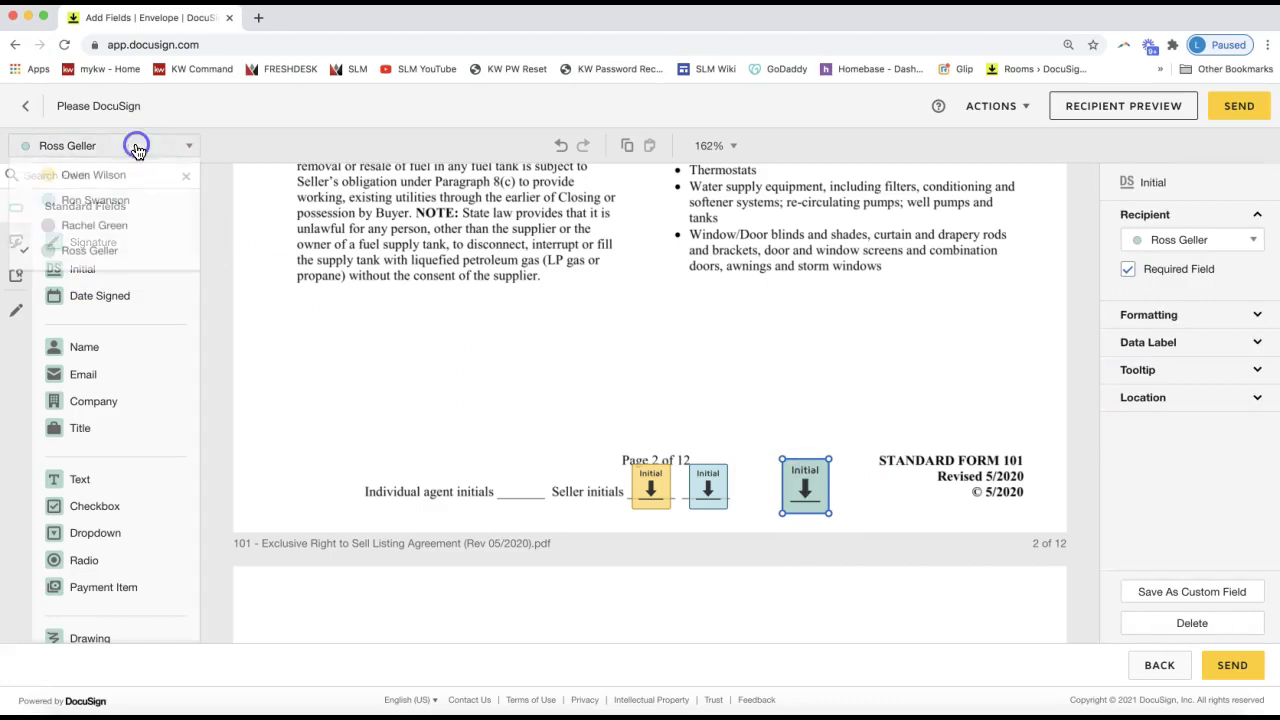
{"action": "left_click", "coordinate": [110, 224]}
{"action": "left_click_drag", "start_coordinate": [88, 269], "coordinate": [781, 490]}
{"action": "left_click", "coordinate": [806, 481]}
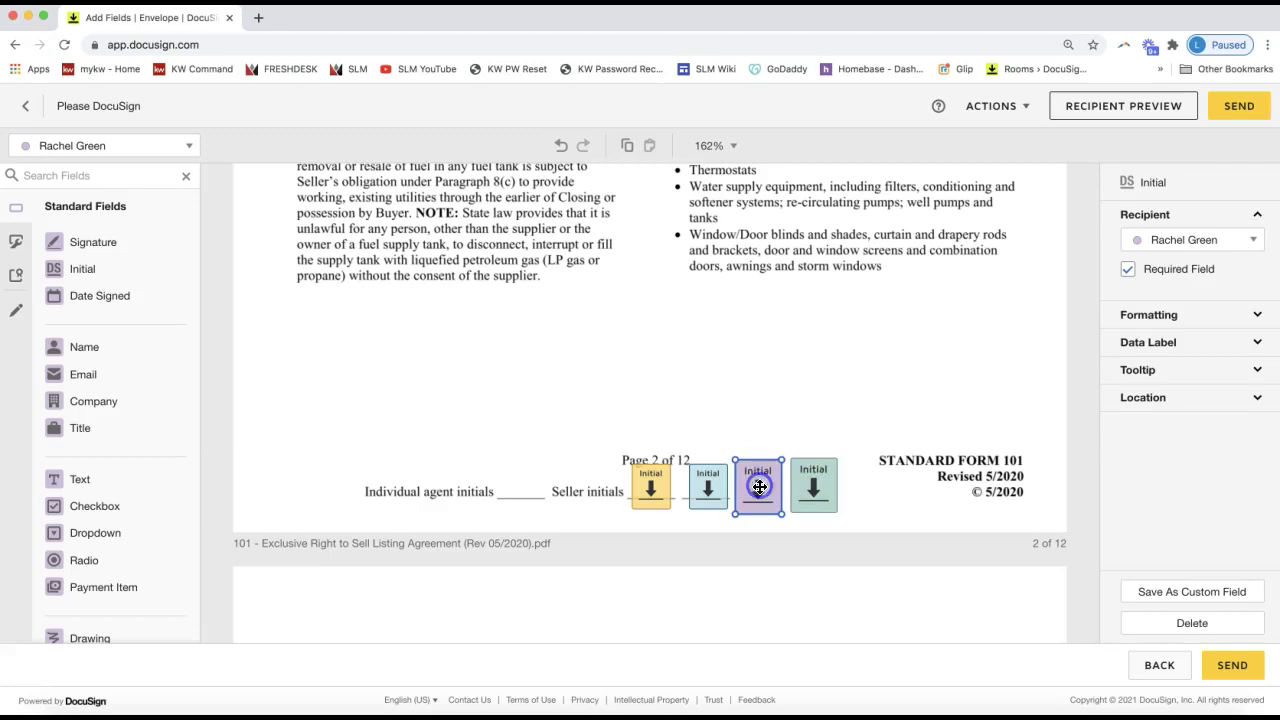
{"action": "scroll", "coordinate": [776, 367], "scroll_direction": "down", "scroll_amount": 1}
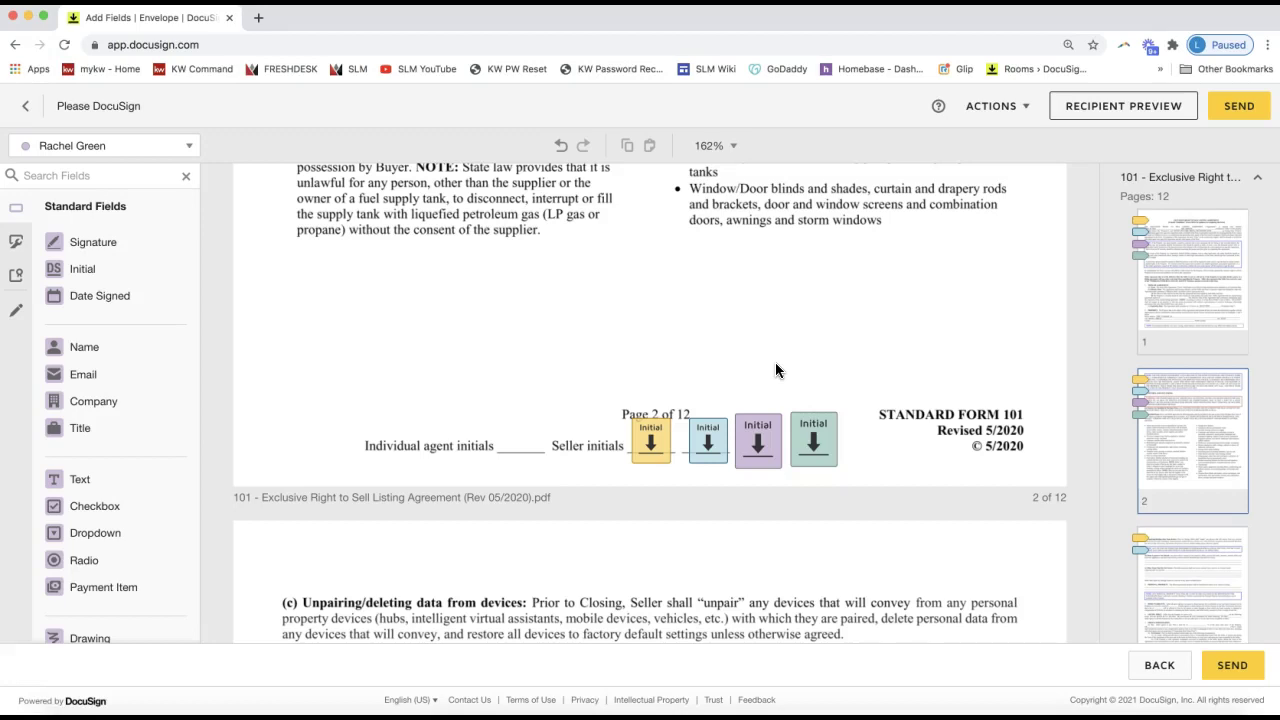
- Scroll through pages 3–11 to the Seller signature block on page 12
{"action": "scroll", "coordinate": [775, 370], "scroll_direction": "down", "scroll_amount": 10}
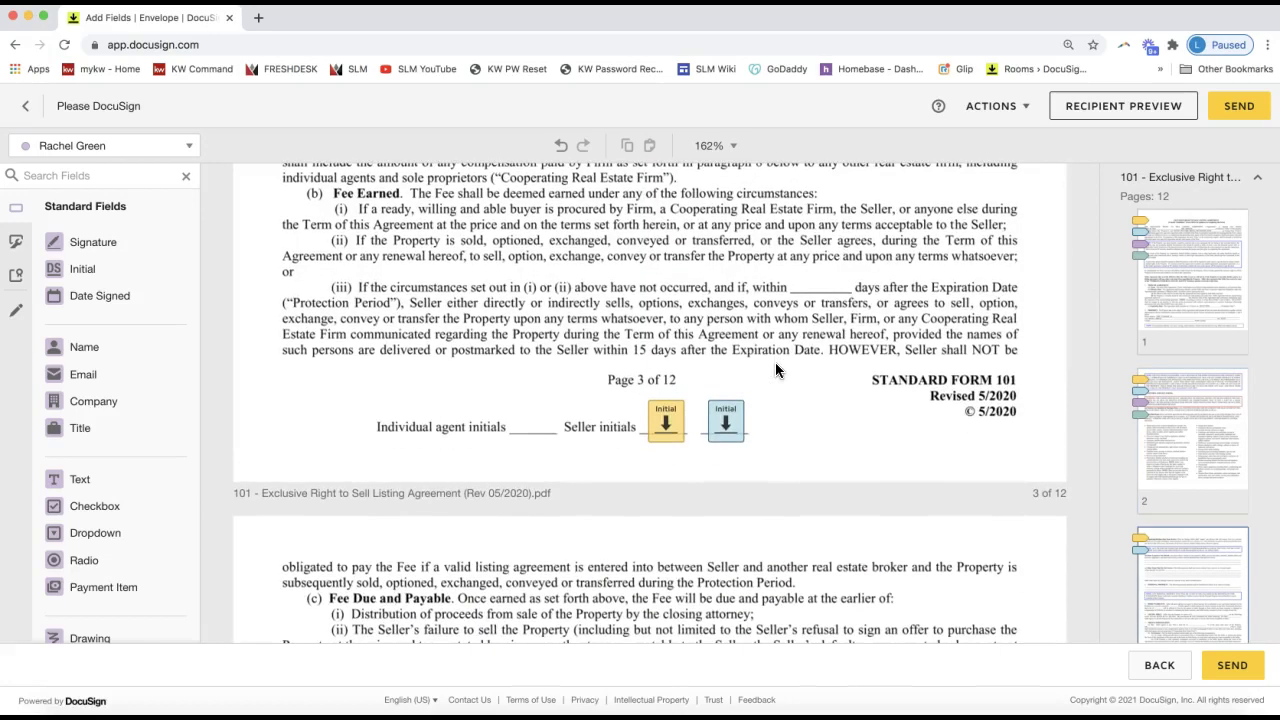
{"action": "scroll", "coordinate": [775, 370], "scroll_direction": "down", "scroll_amount": 20}
{"action": "scroll", "coordinate": [775, 370], "scroll_direction": "down", "scroll_amount": 20}
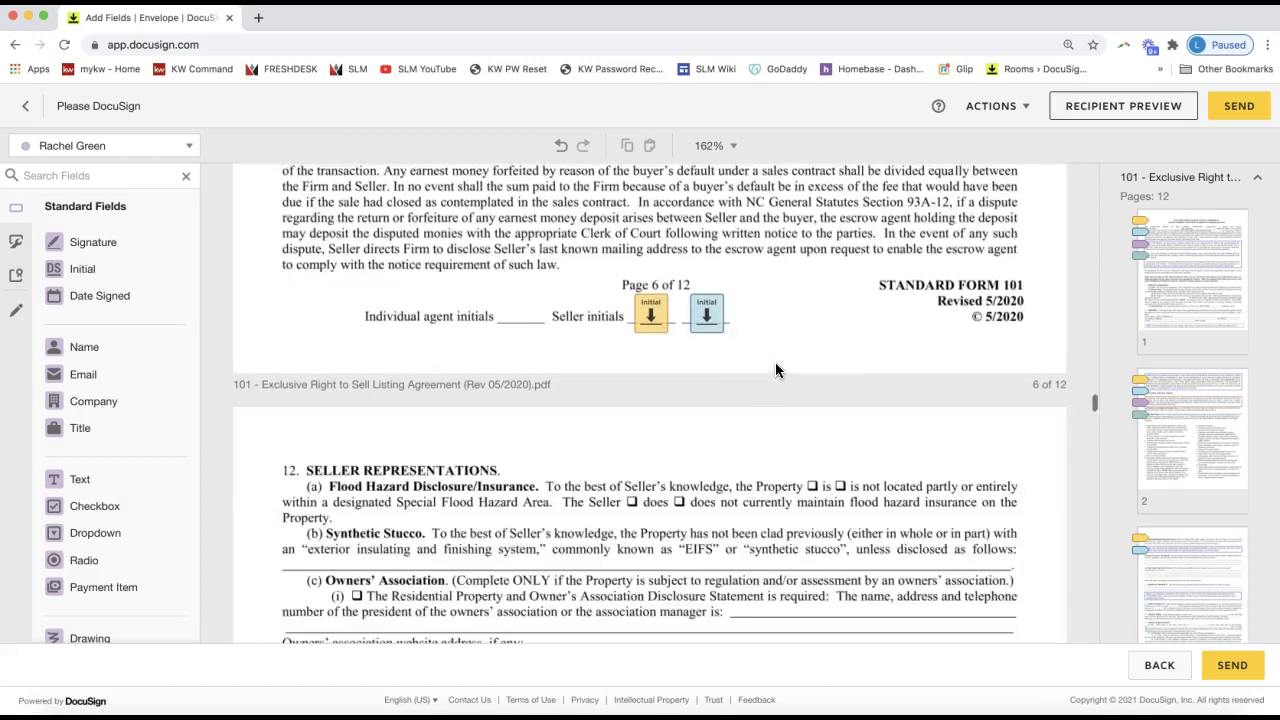
{"action": "scroll", "coordinate": [776, 368], "scroll_direction": "down", "scroll_amount": 15}
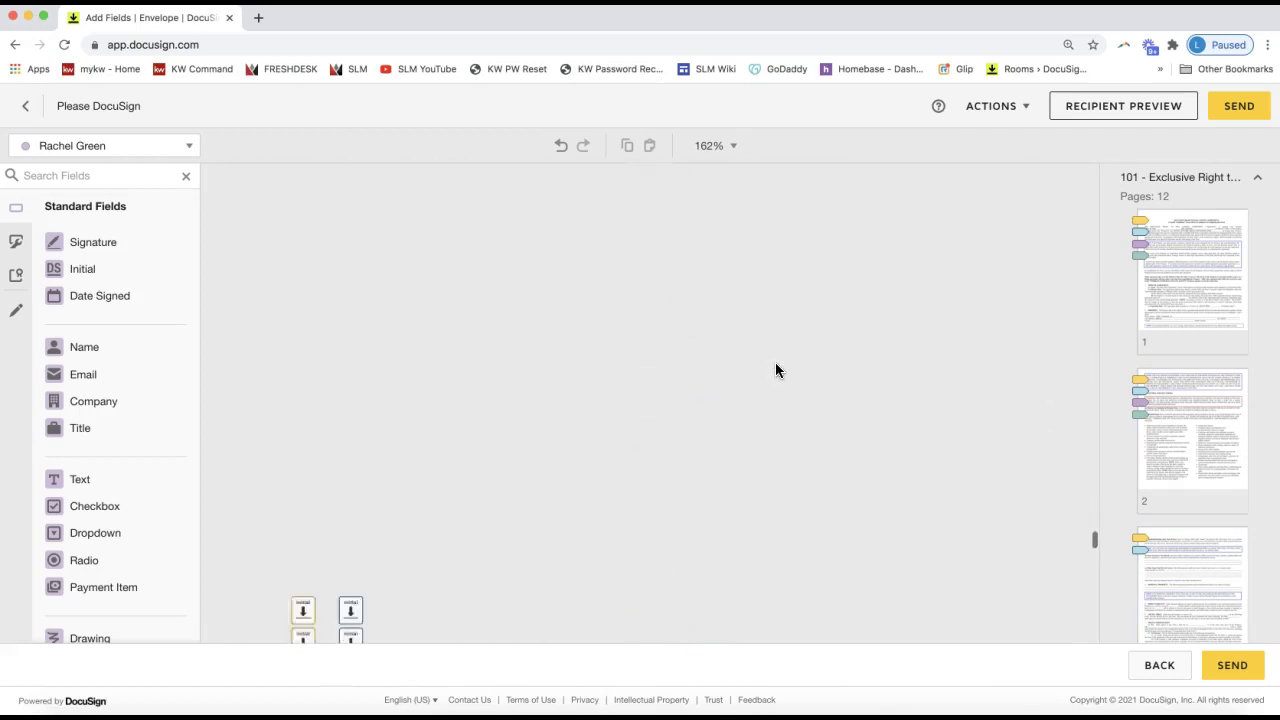
{"action": "scroll", "coordinate": [775, 369], "scroll_direction": "down", "scroll_amount": 10}
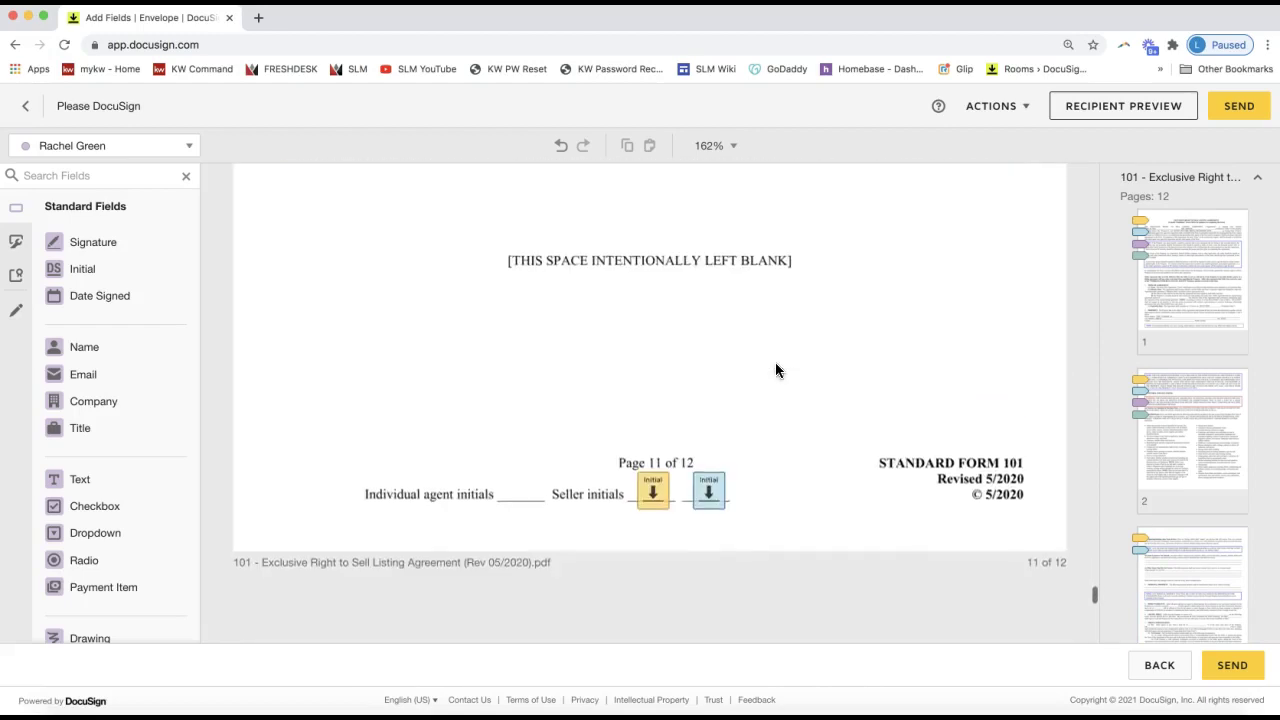
{"action": "scroll", "coordinate": [776, 369], "scroll_direction": "up", "scroll_amount": 4}
- Add Signature fields: third signer on the second seller line, fourth signer on the first
{"action": "scroll", "coordinate": [778, 371], "scroll_direction": "down", "scroll_amount": 1}
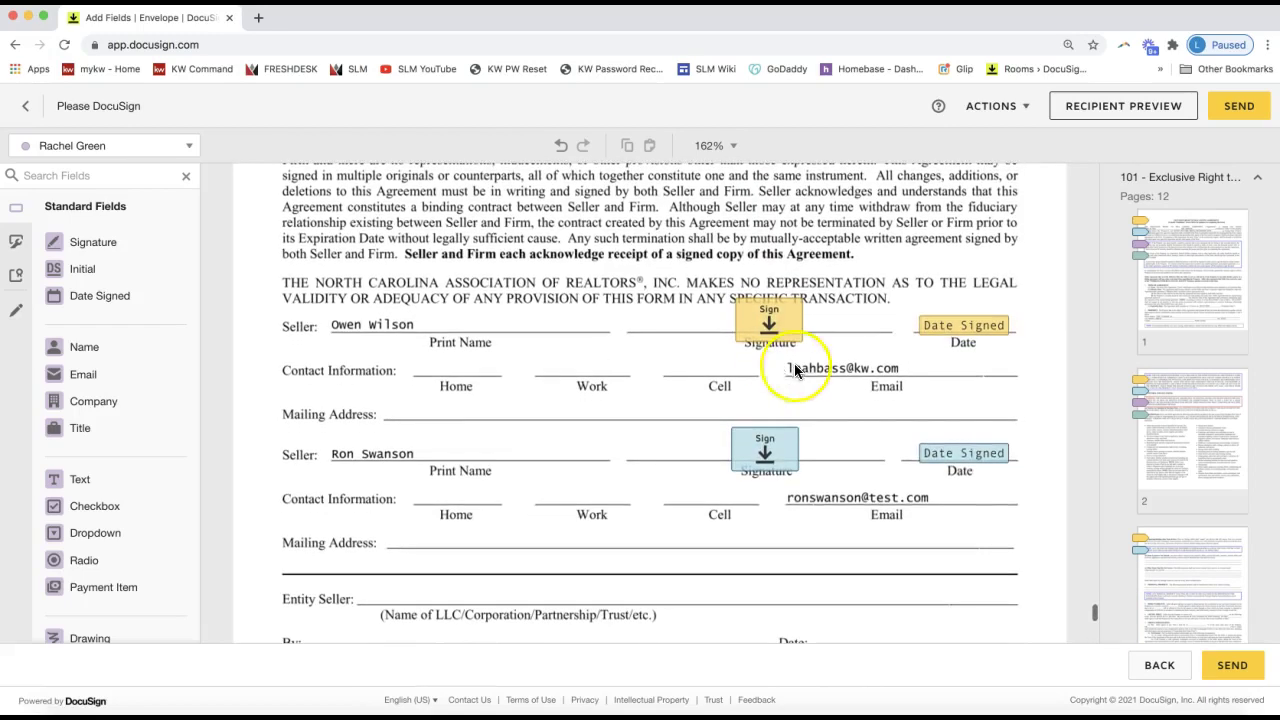
{"action": "left_click", "coordinate": [691, 529]}
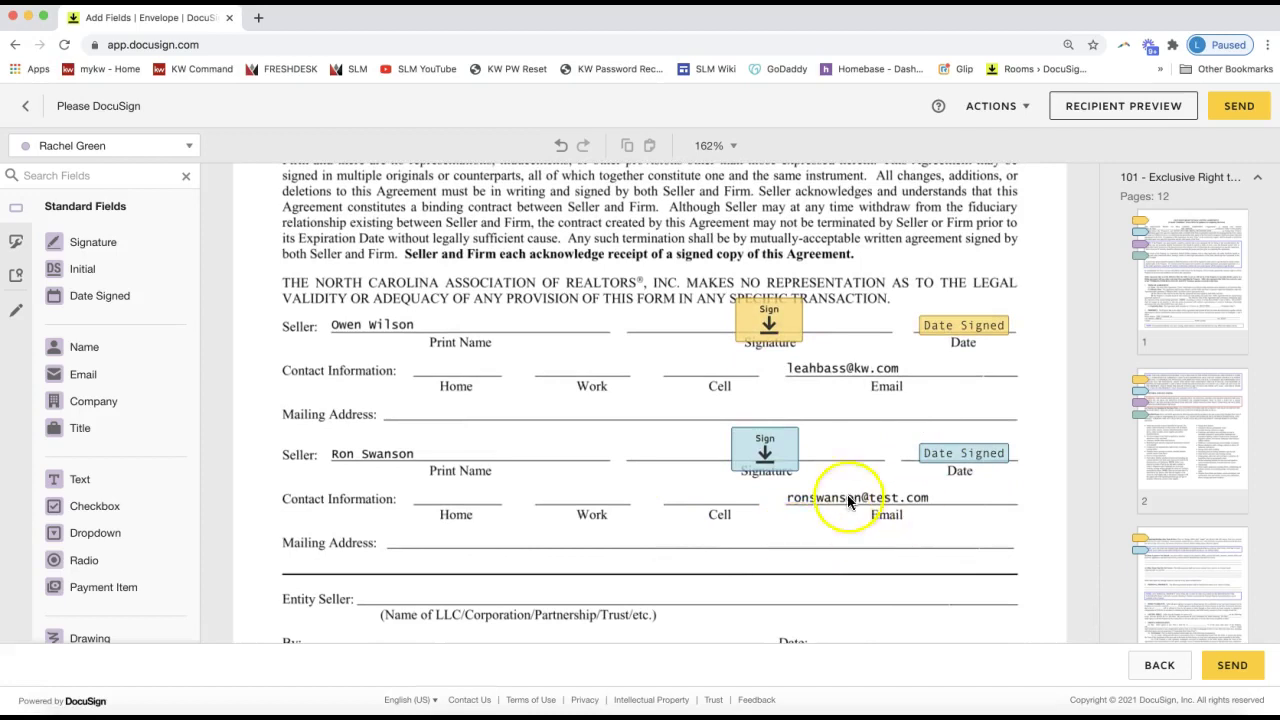
{"action": "left_click", "coordinate": [766, 455]}
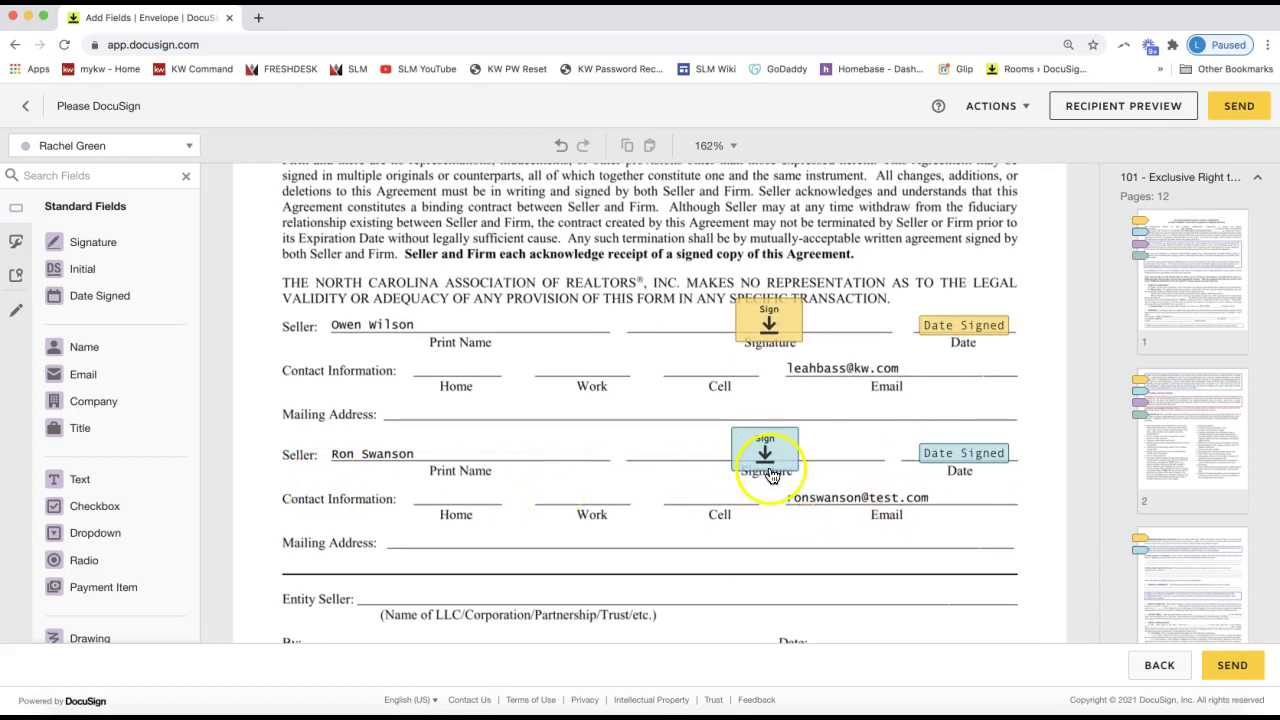
{"action": "left_click", "coordinate": [335, 456]}
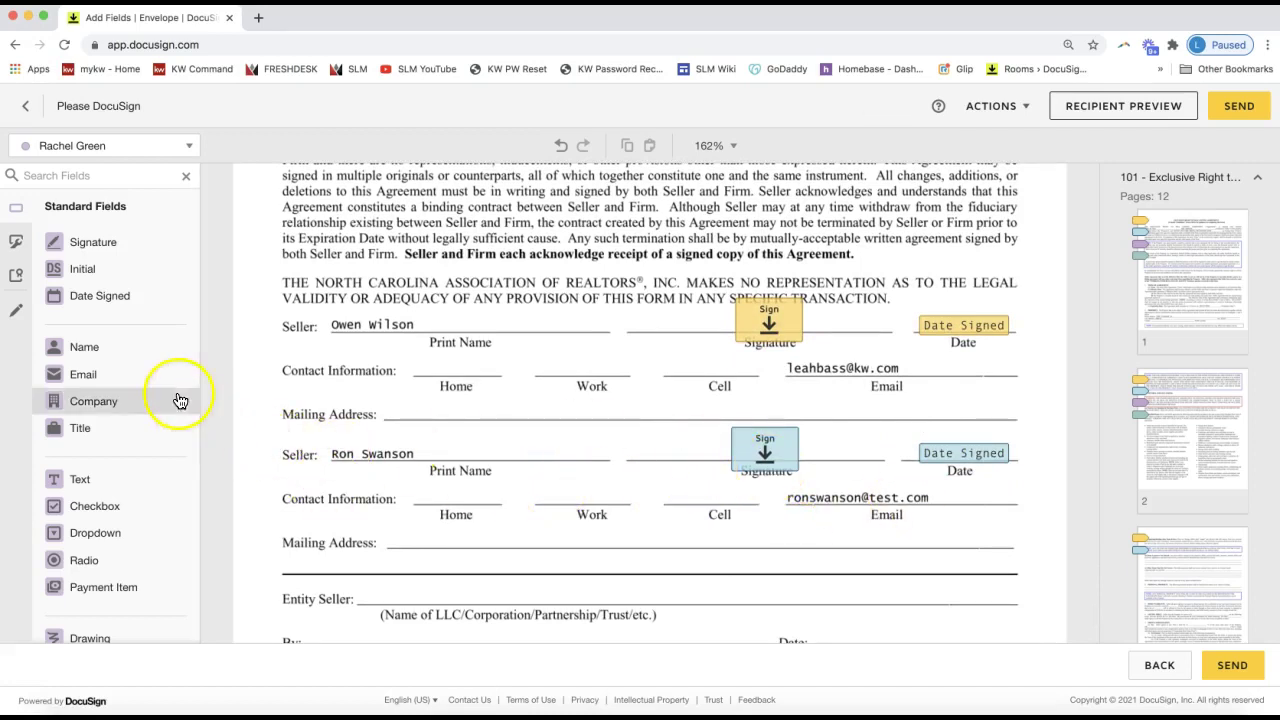
{"action": "left_click", "coordinate": [81, 255]}
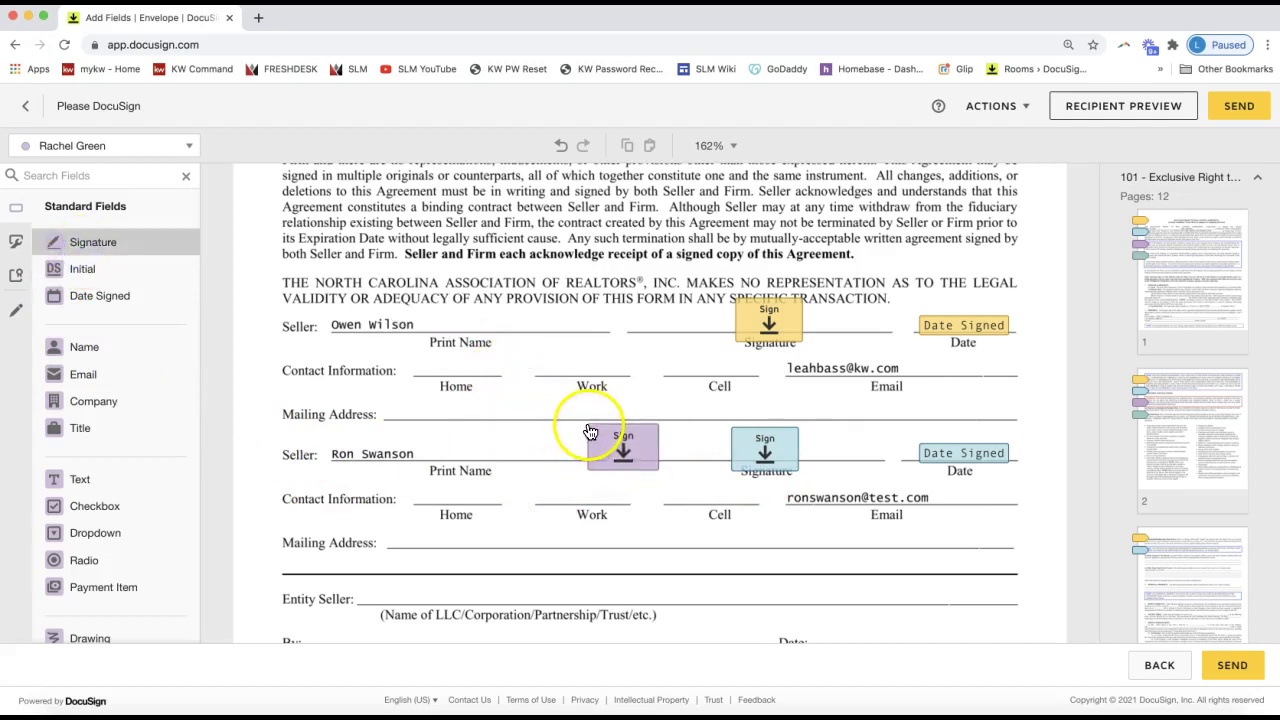
{"action": "left_click", "coordinate": [585, 428]}
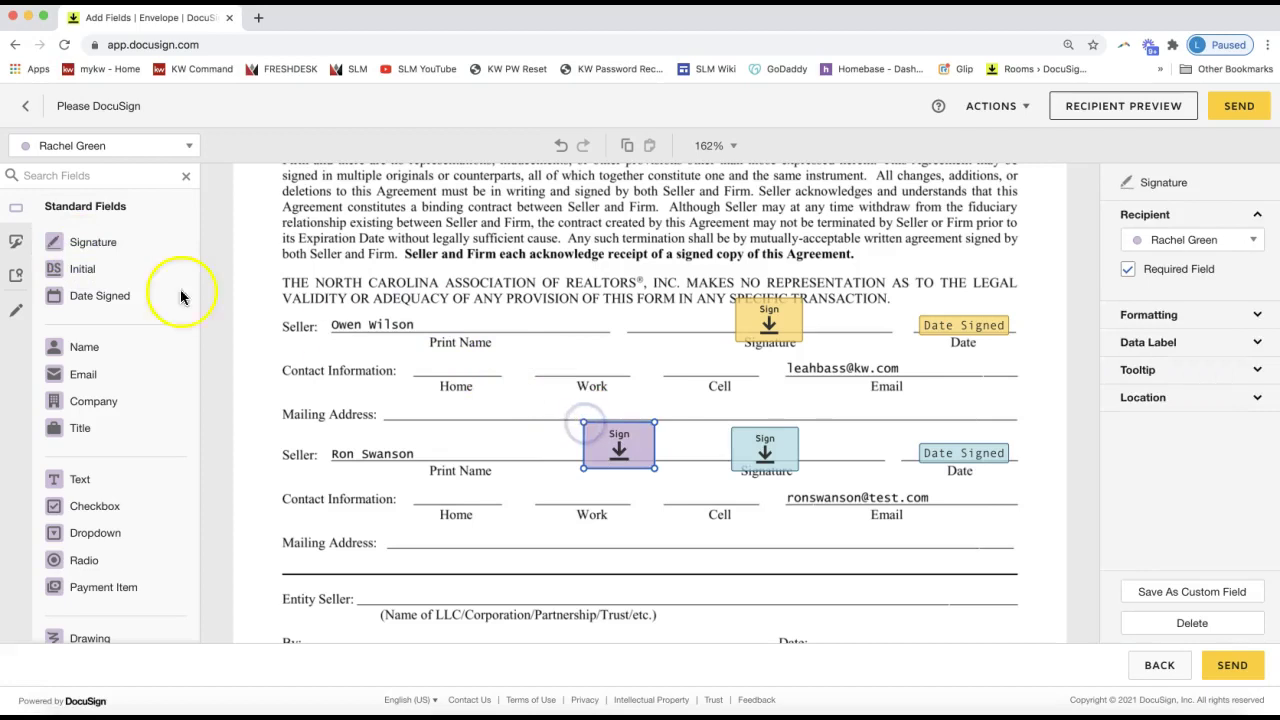
{"action": "left_click", "coordinate": [137, 152]}
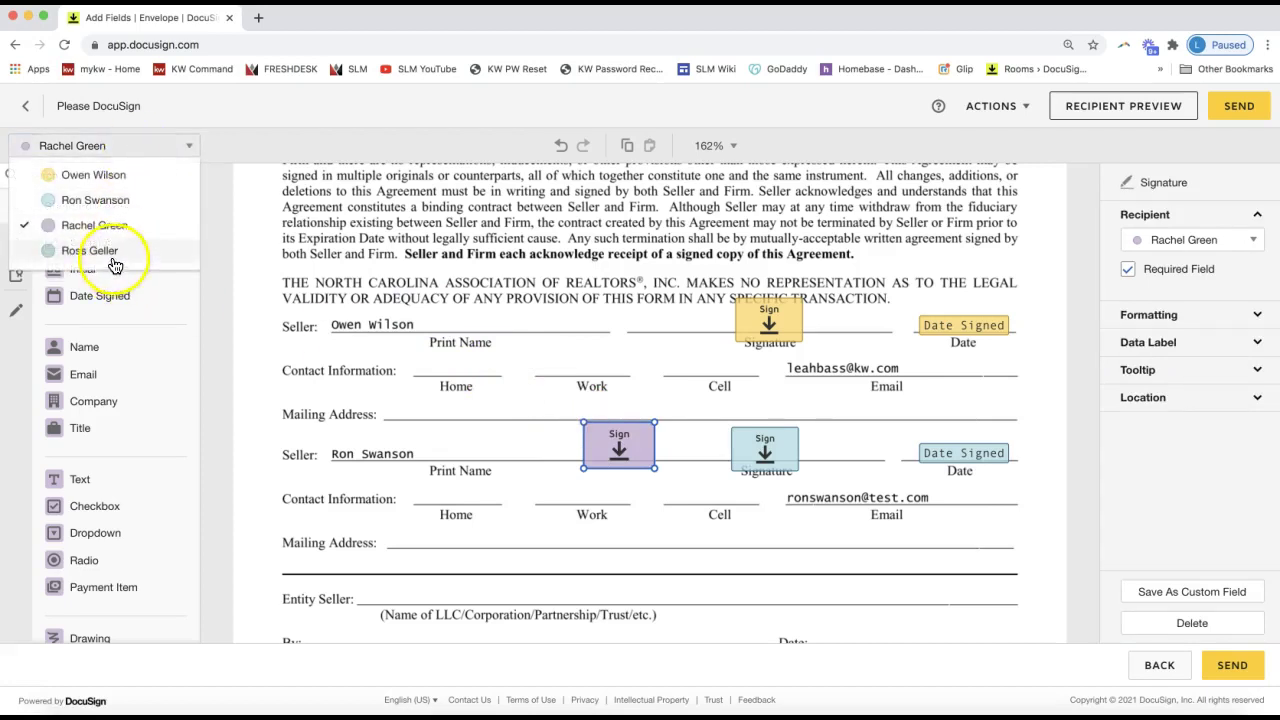
{"action": "left_click", "coordinate": [112, 251]}
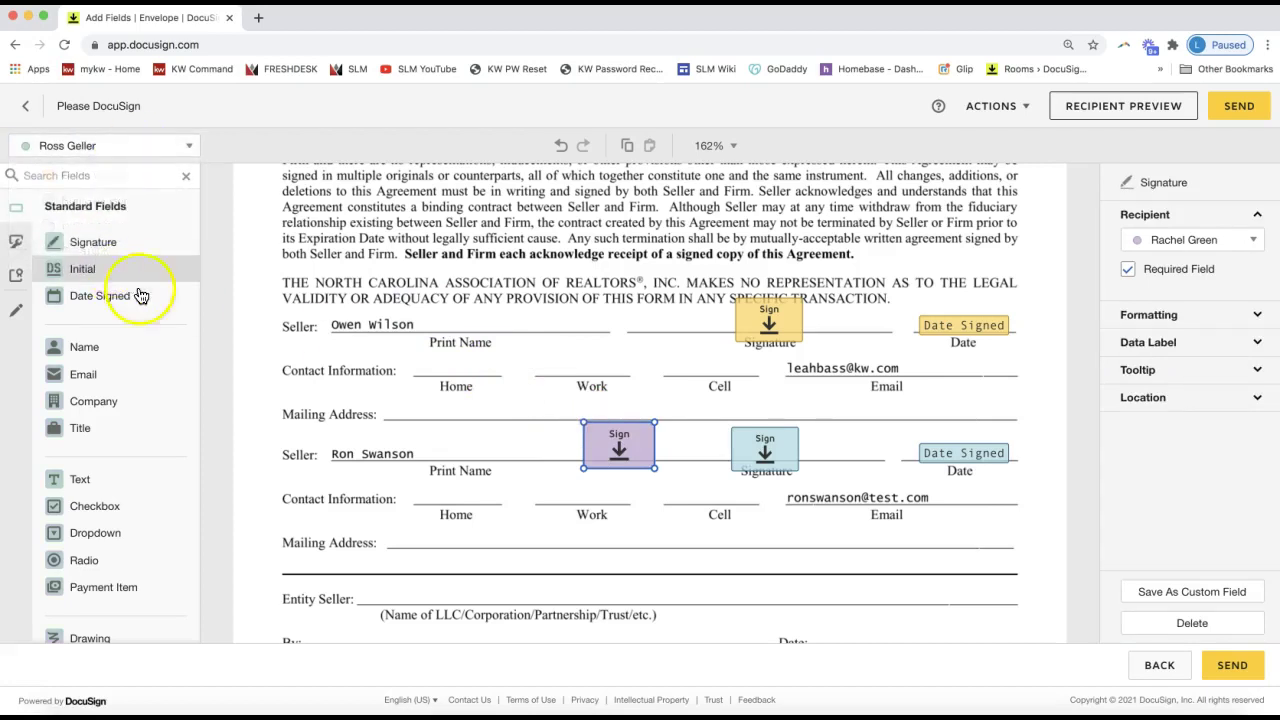
{"action": "left_click", "coordinate": [116, 244]}
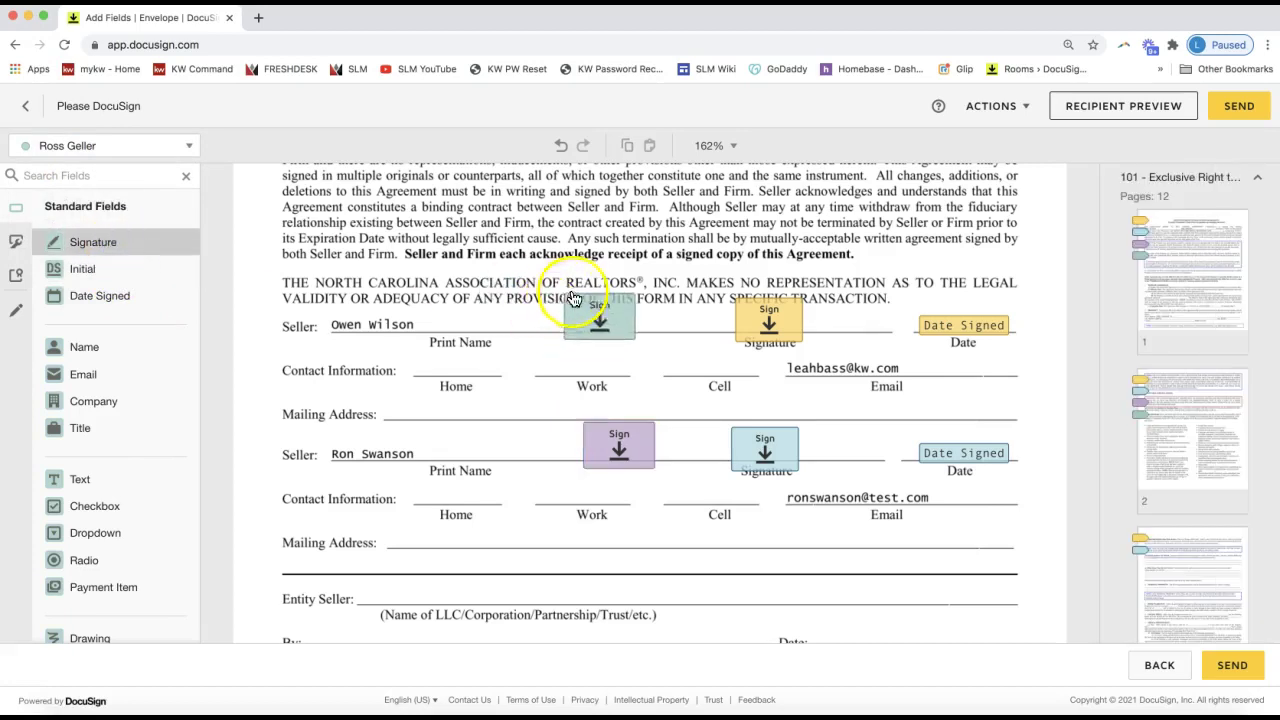
{"action": "left_click", "coordinate": [552, 297]}
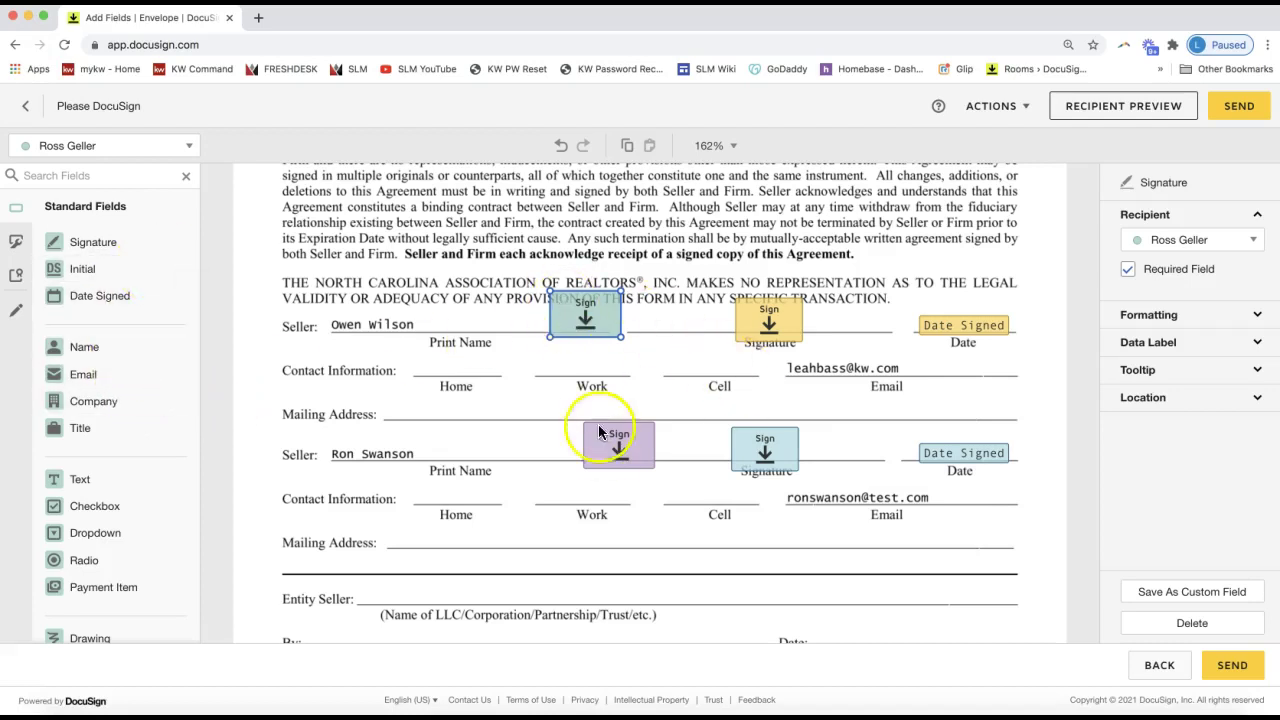
- Add Date Signed fields beside the fourth and third signers' signatures, nudging the third's left
{"action": "left_click", "coordinate": [605, 440]}
{"action": "left_click_drag", "start_coordinate": [98, 296], "coordinate": [630, 316]}
{"action": "left_click", "coordinate": [123, 146]}
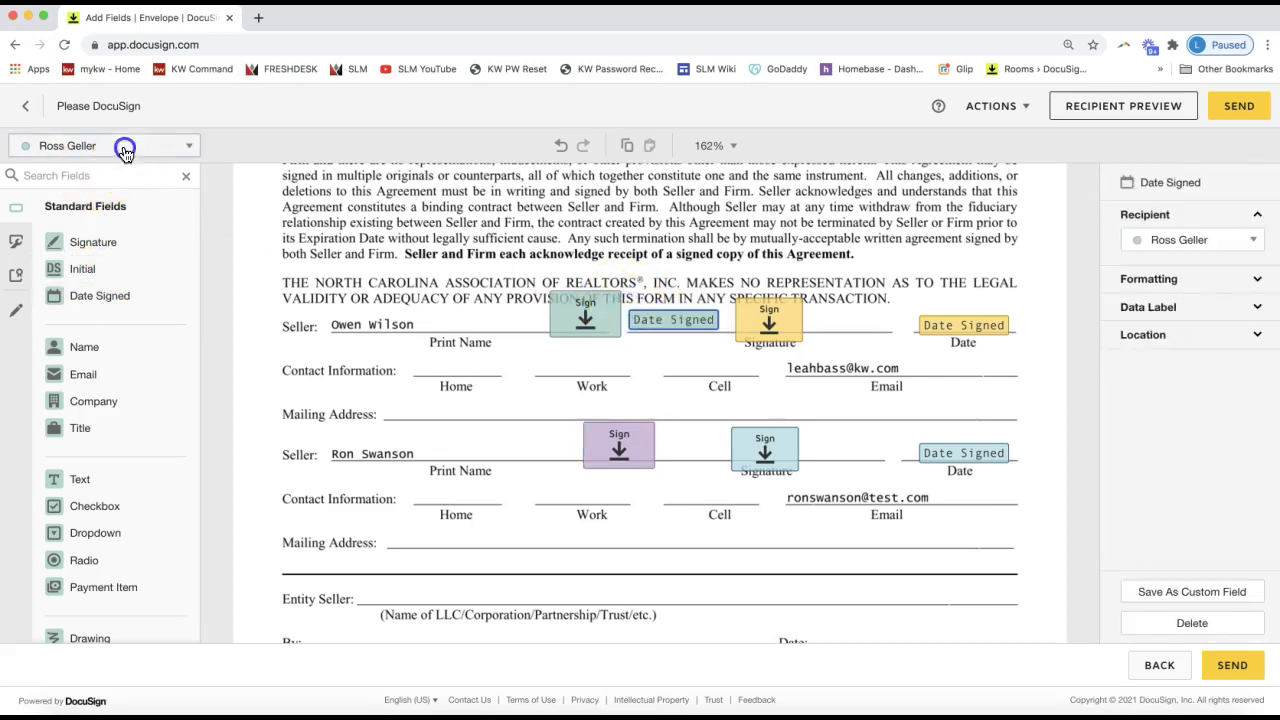
{"action": "left_click", "coordinate": [115, 224]}
{"action": "mouse_move", "coordinate": [94, 294]}
{"action": "left_mouse_down"}
{"action": "mouse_move", "coordinate": [726, 449]}
{"action": "mouse_move", "coordinate": [597, 426]}
{"action": "mouse_move", "coordinate": [526, 431]}
{"action": "mouse_move", "coordinate": [512, 418]}
{"action": "left_mouse_up"}
{"action": "left_click", "coordinate": [612, 448]}
{"action": "left_click_drag", "start_coordinate": [691, 449], "coordinate": [629, 449]}
{"action": "left_click", "coordinate": [627, 415]}
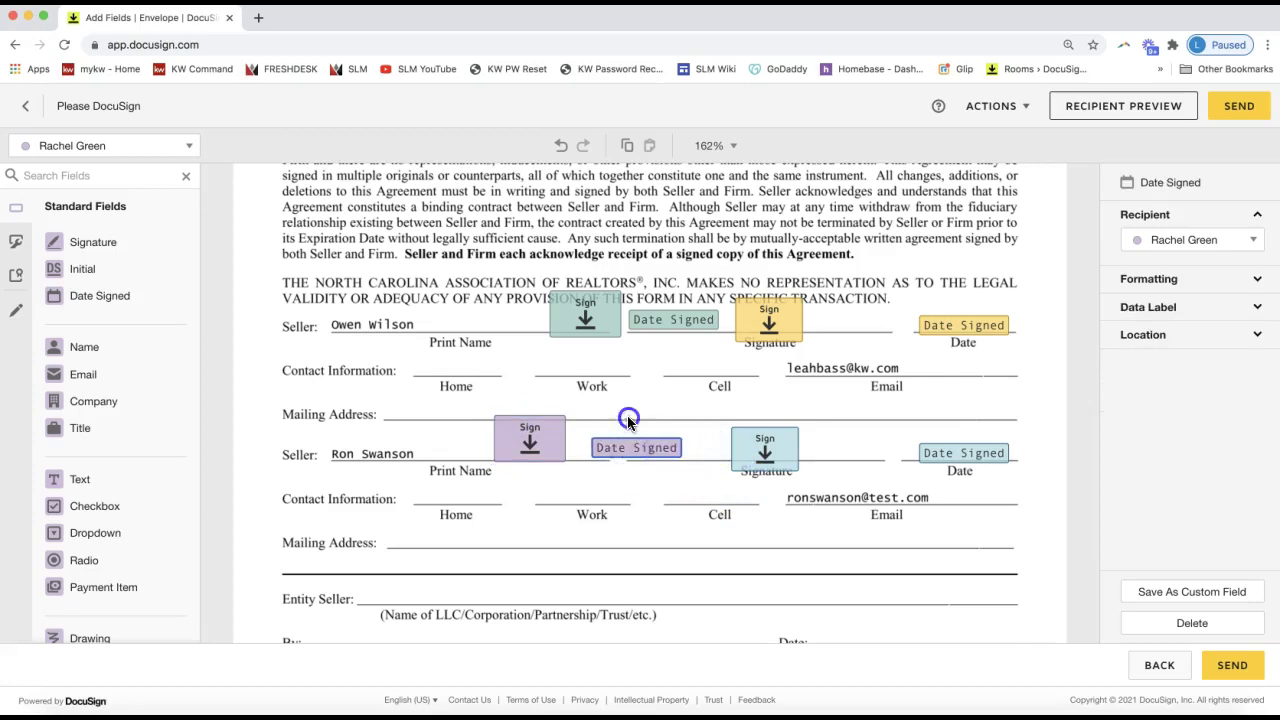
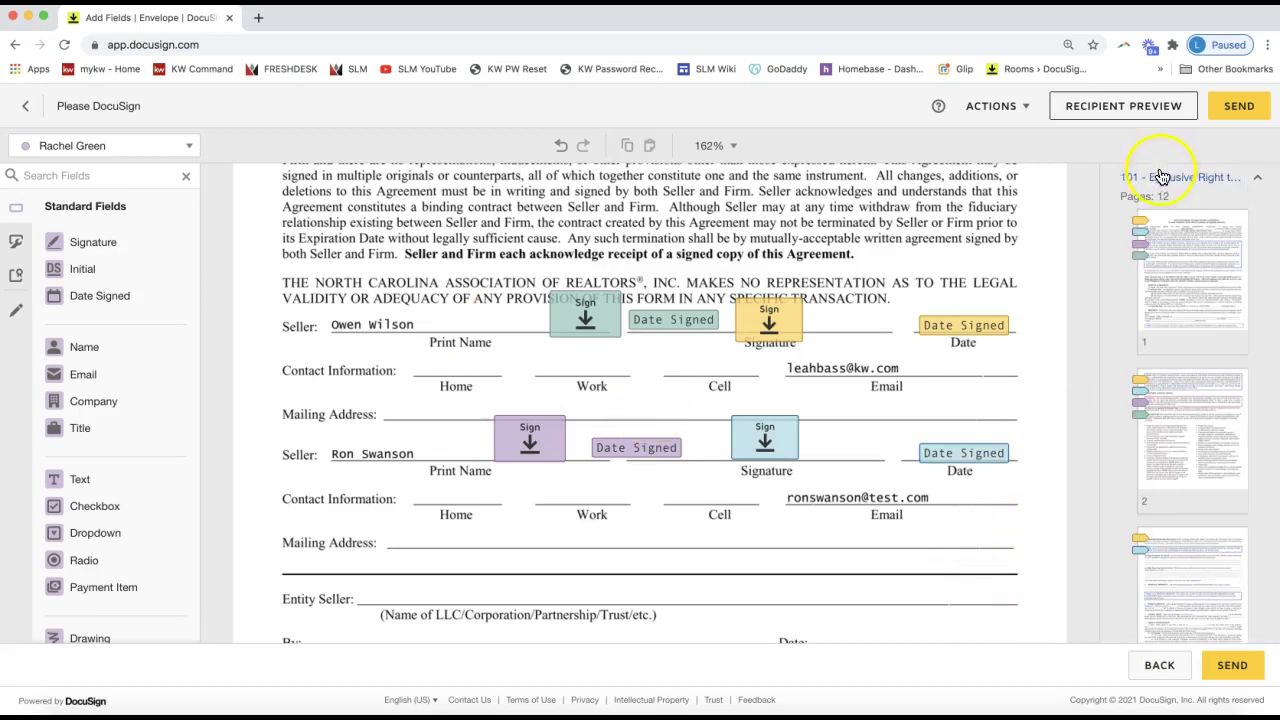
{"action": "left_click", "coordinate": [1099, 116]}
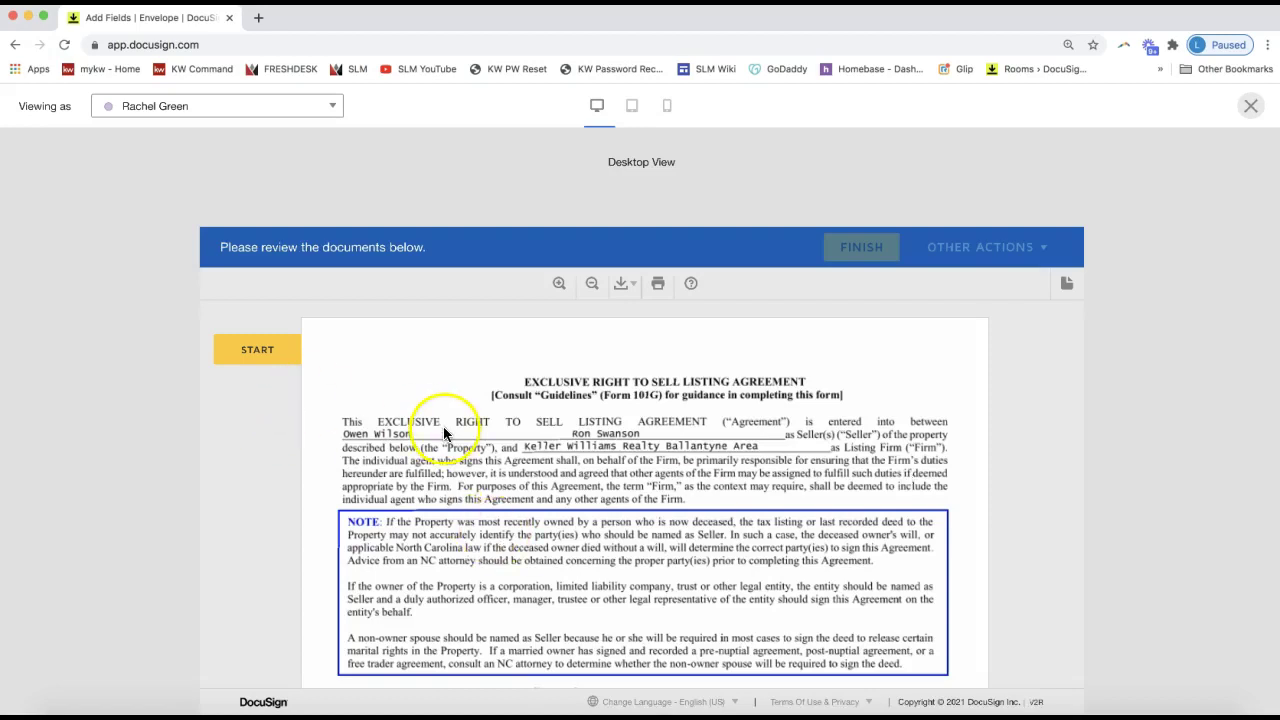
{"action": "left_click", "coordinate": [135, 106]}
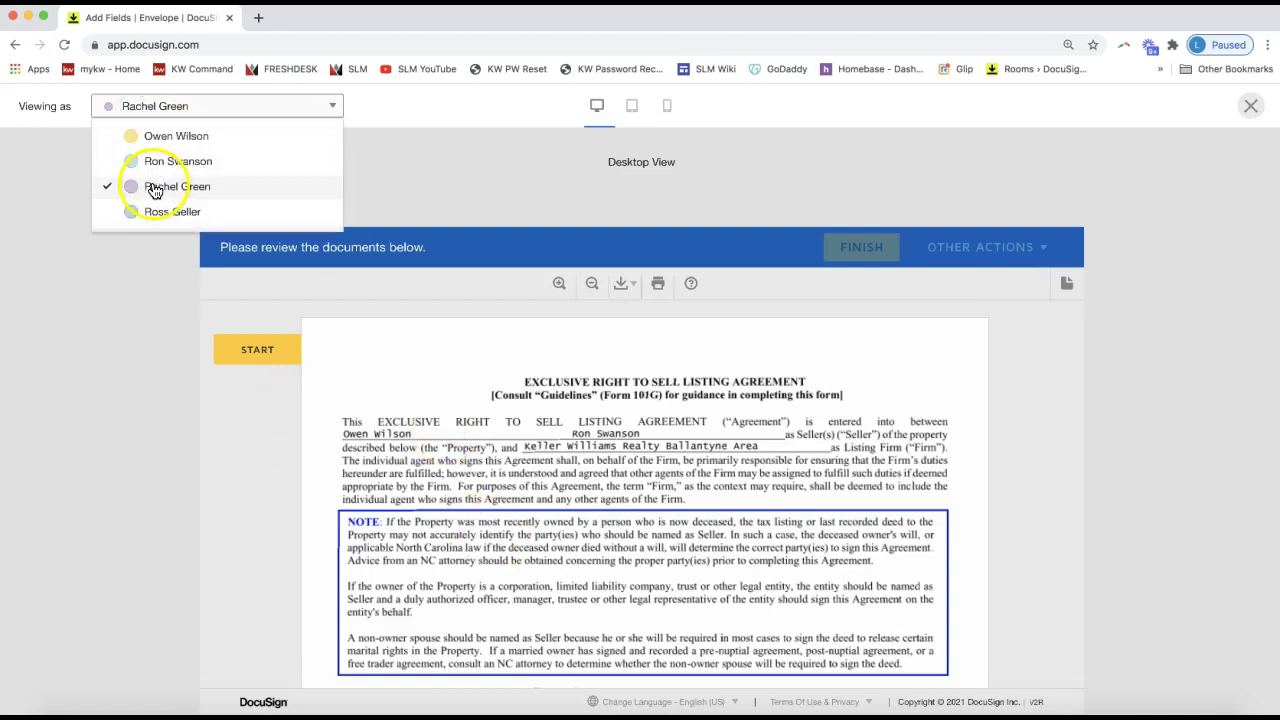
{"action": "left_click", "coordinate": [529, 170]}
{"action": "left_click", "coordinate": [271, 249]}
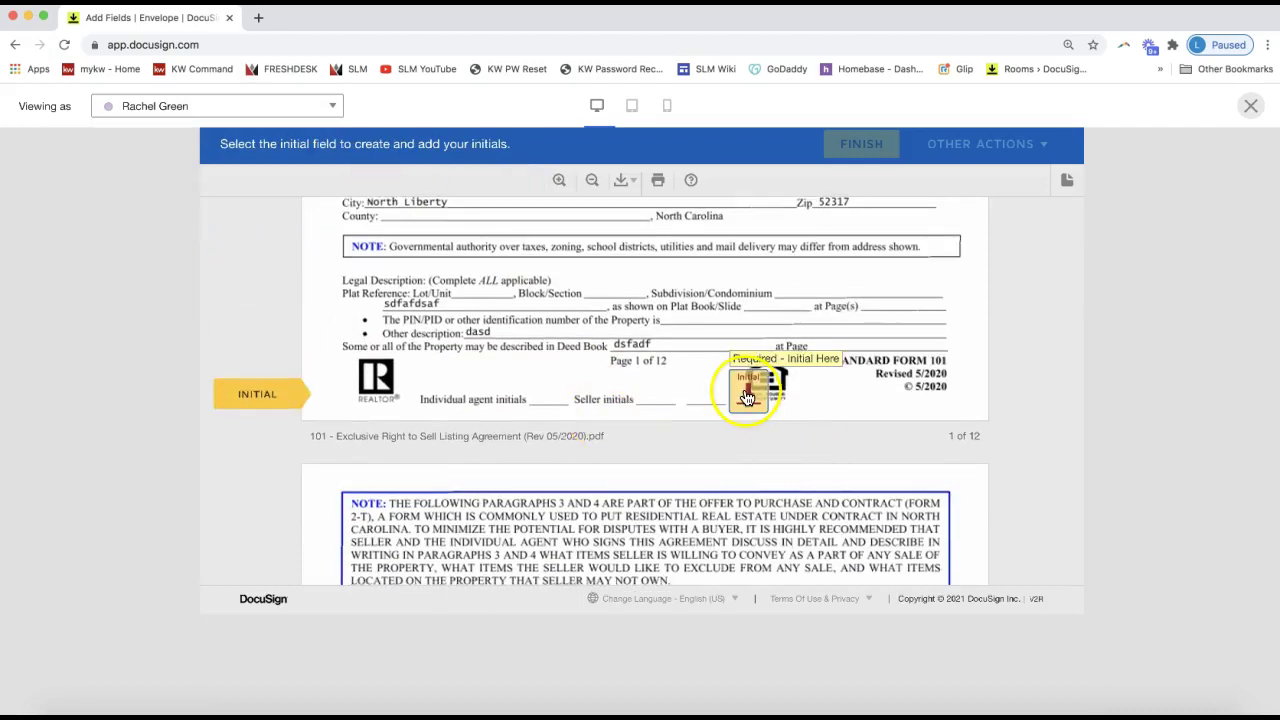
{"action": "left_click", "coordinate": [743, 399]}
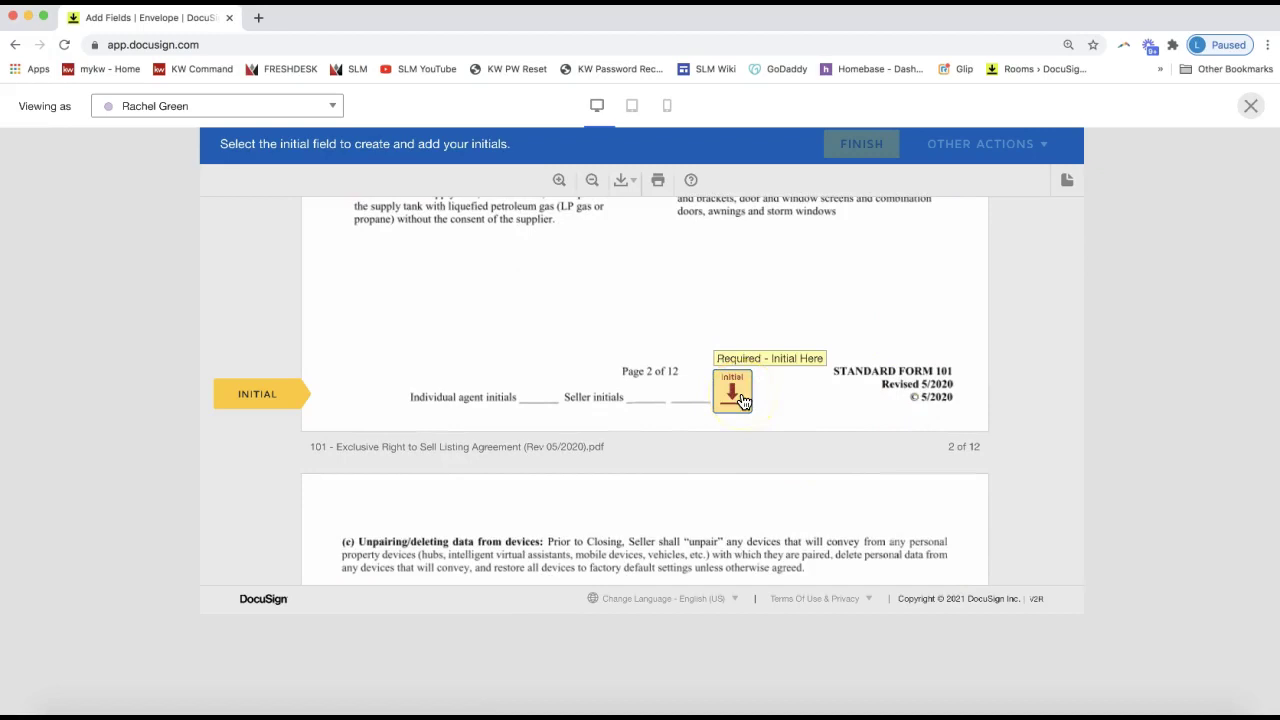
{"action": "left_click", "coordinate": [187, 107]}
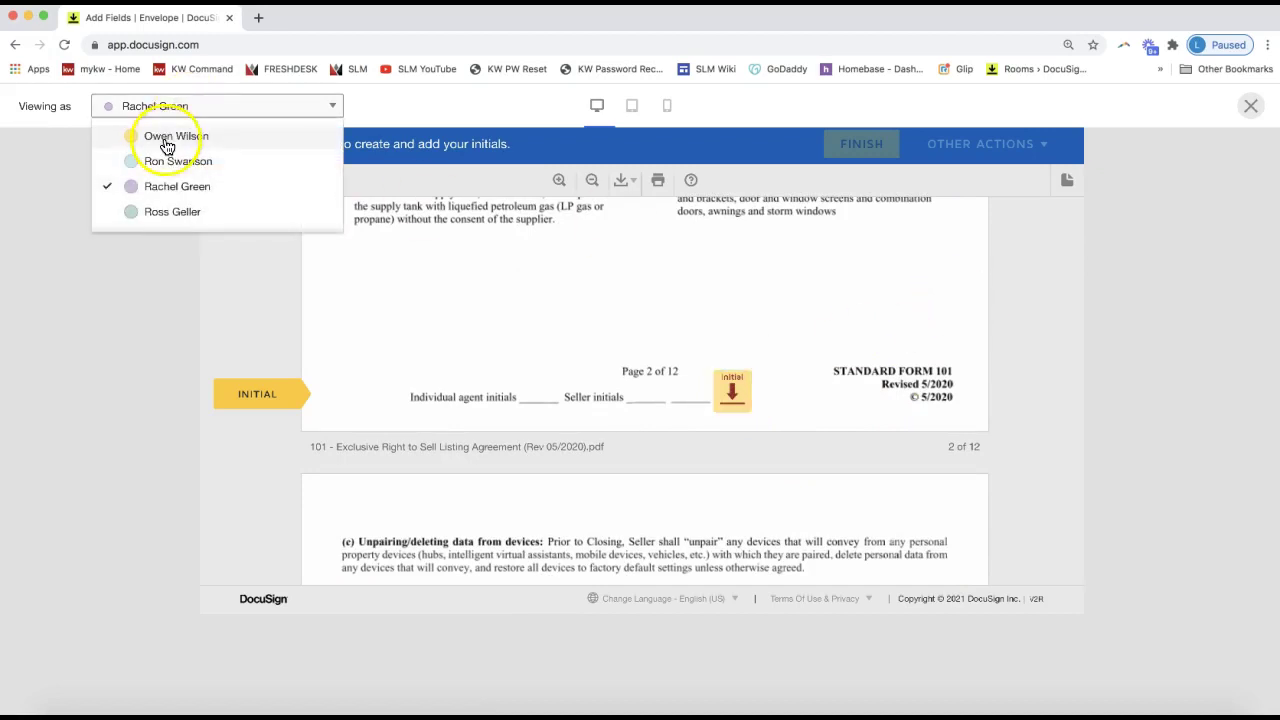
{"action": "left_click", "coordinate": [1171, 251]}
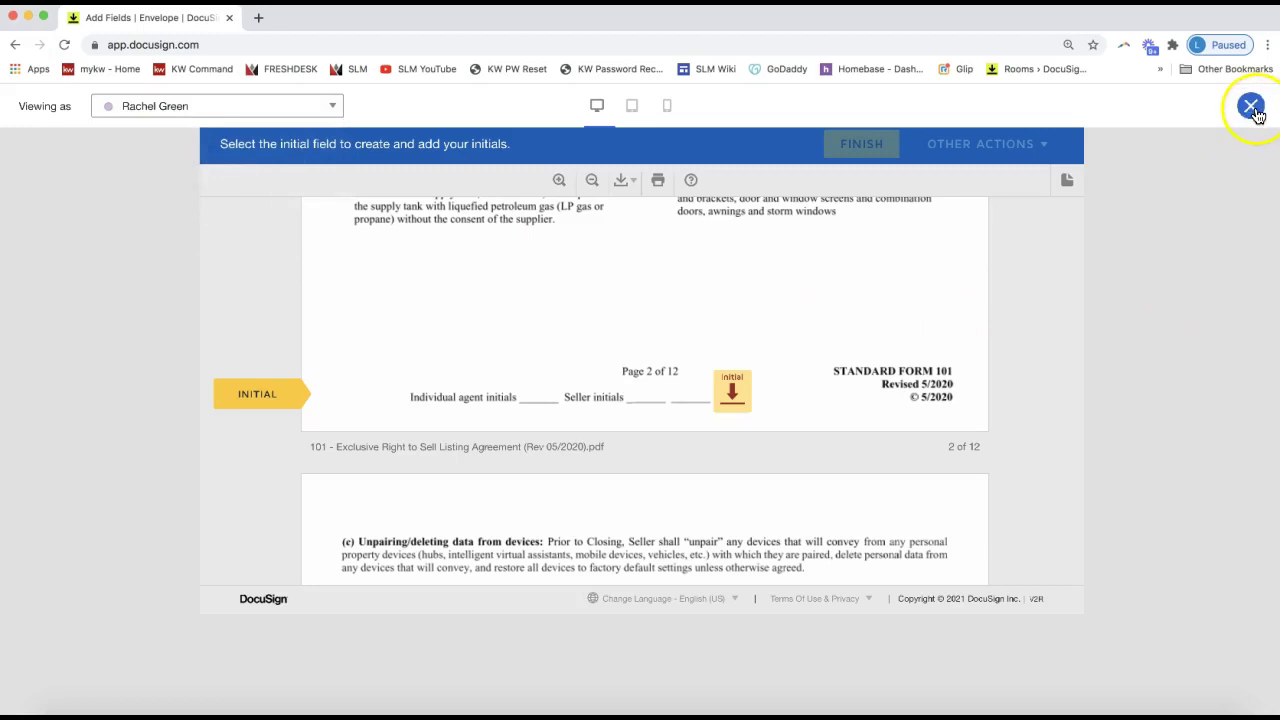
{"action": "left_click", "coordinate": [1251, 106]}
{"action": "left_click", "coordinate": [893, 458]}
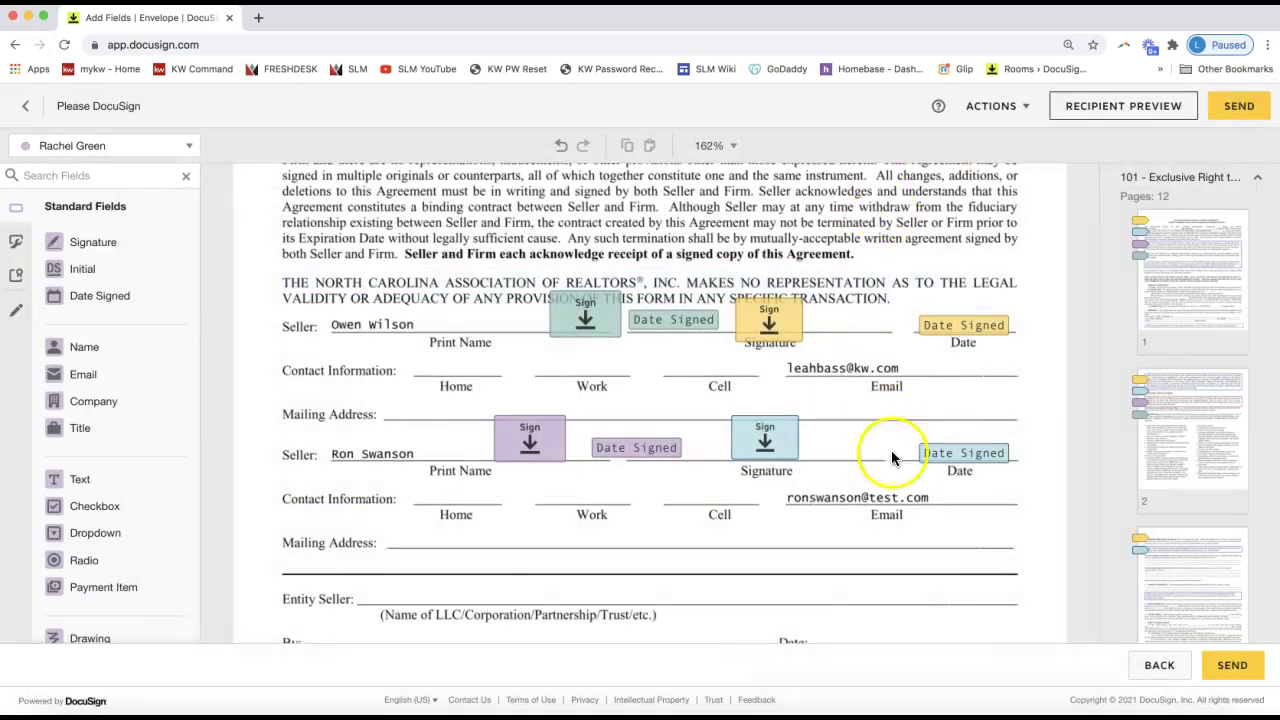
- Send the listing agreement envelope to all signers, then view the listing room's documents
{"action": "left_click", "coordinate": [1241, 117]}
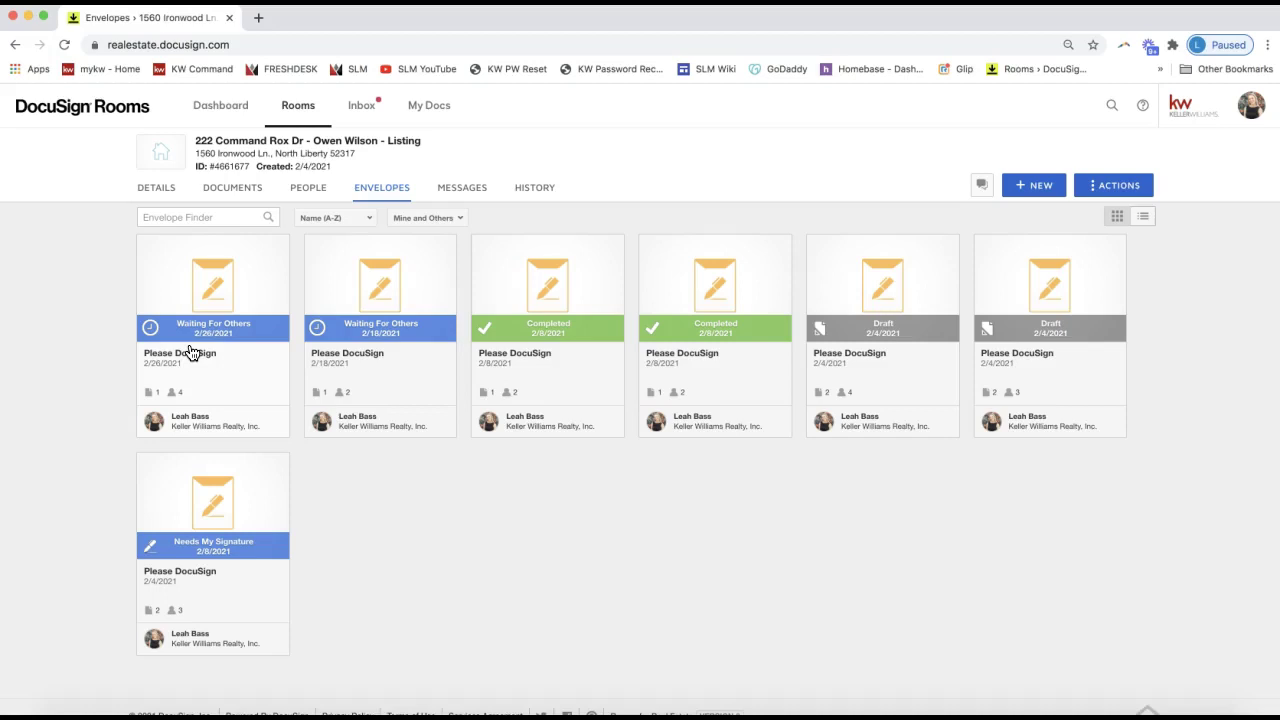
{"action": "left_click", "coordinate": [175, 194]}
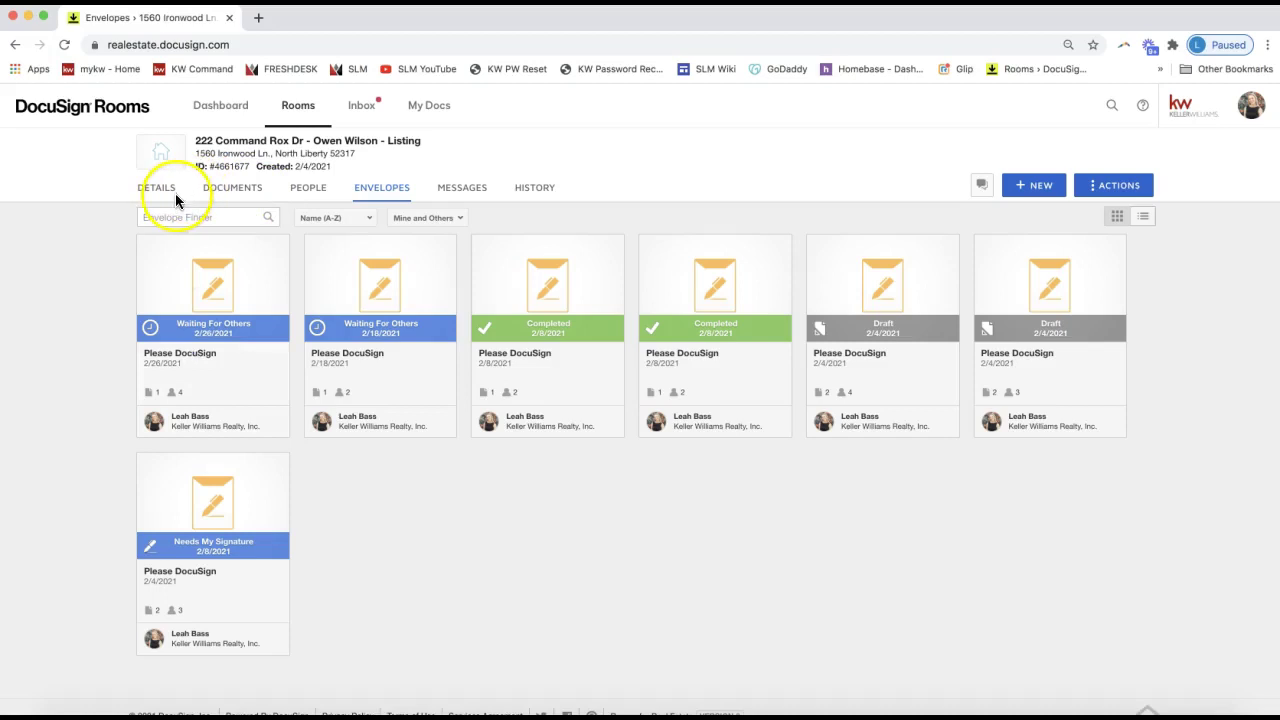
{"action": "left_click", "coordinate": [232, 199]}
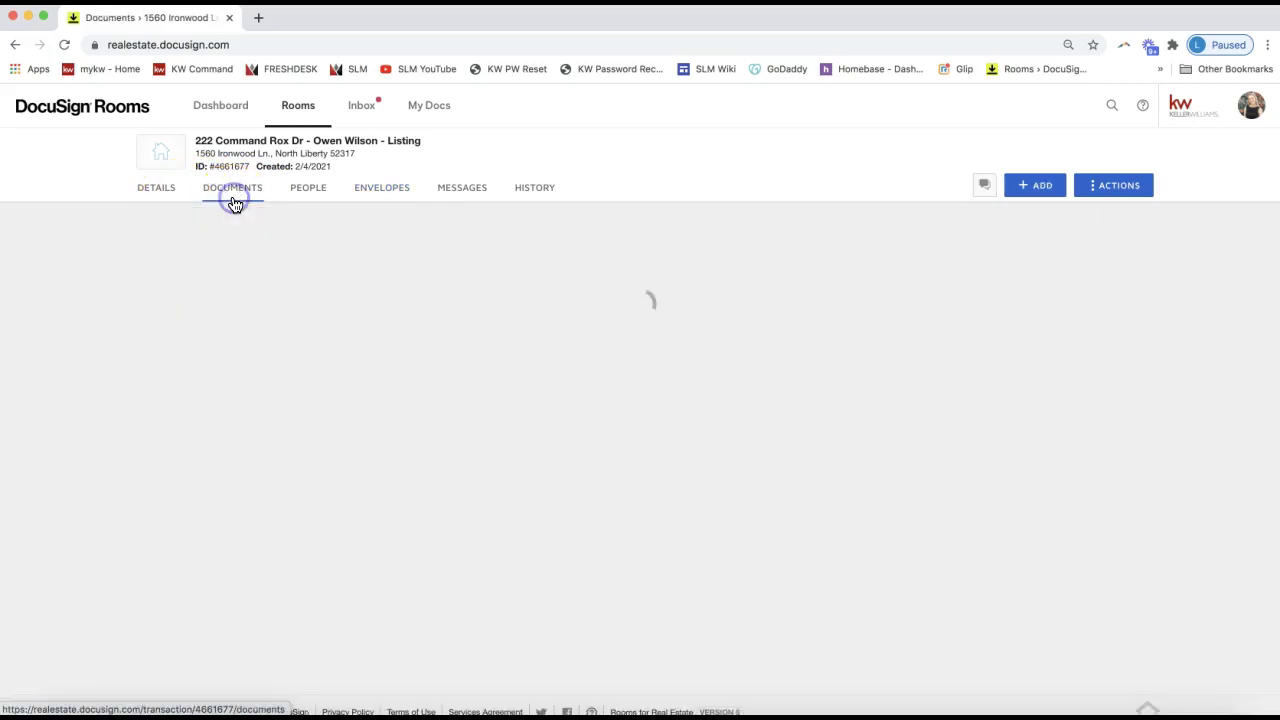